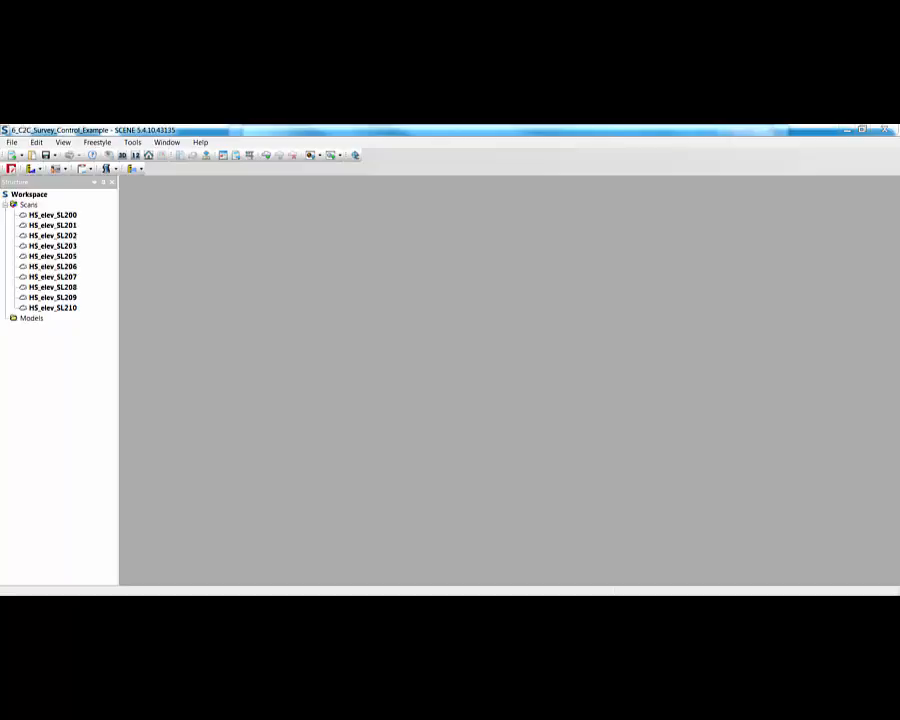
- Check the X, Y and Z transformation position of scan HS_elev_SL200 in its properties
{"action": "left_click", "coordinate": [53, 215]}
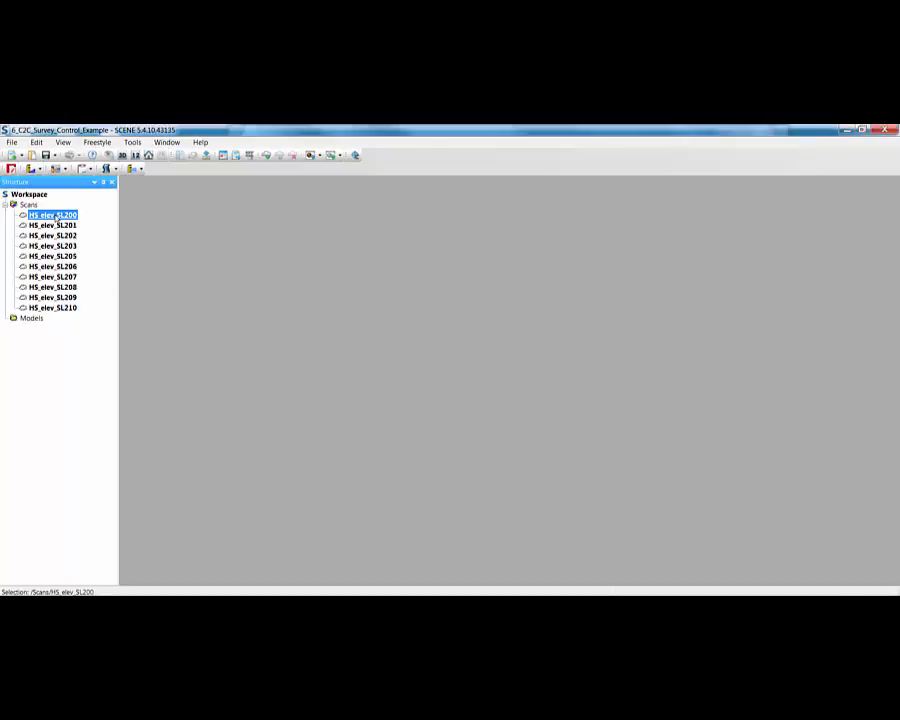
{"action": "right_click", "coordinate": [56, 218]}
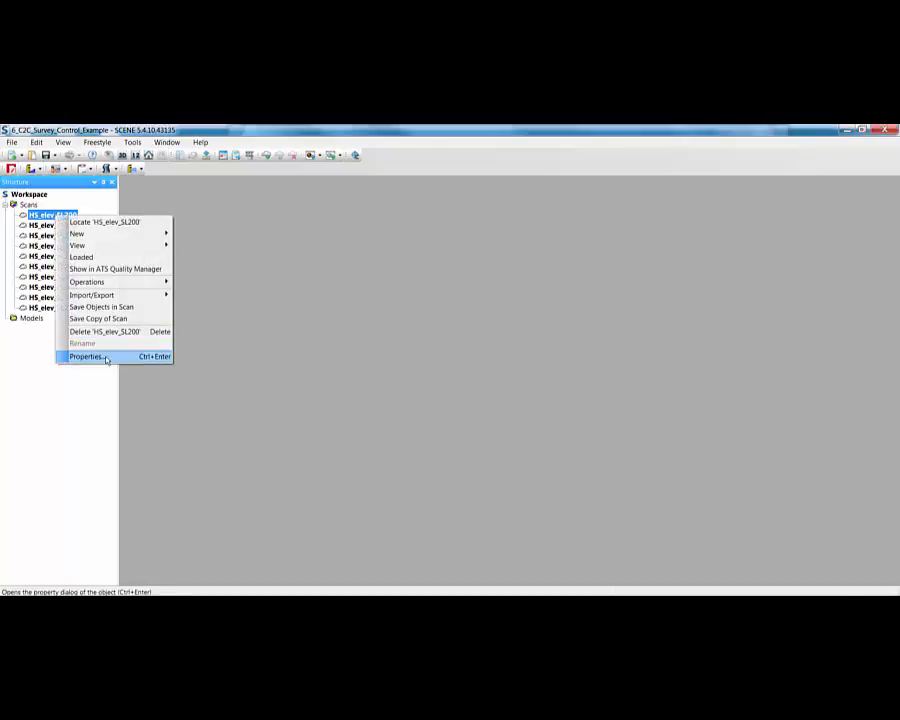
{"action": "left_click", "coordinate": [107, 357]}
{"action": "left_click", "coordinate": [200, 171]}
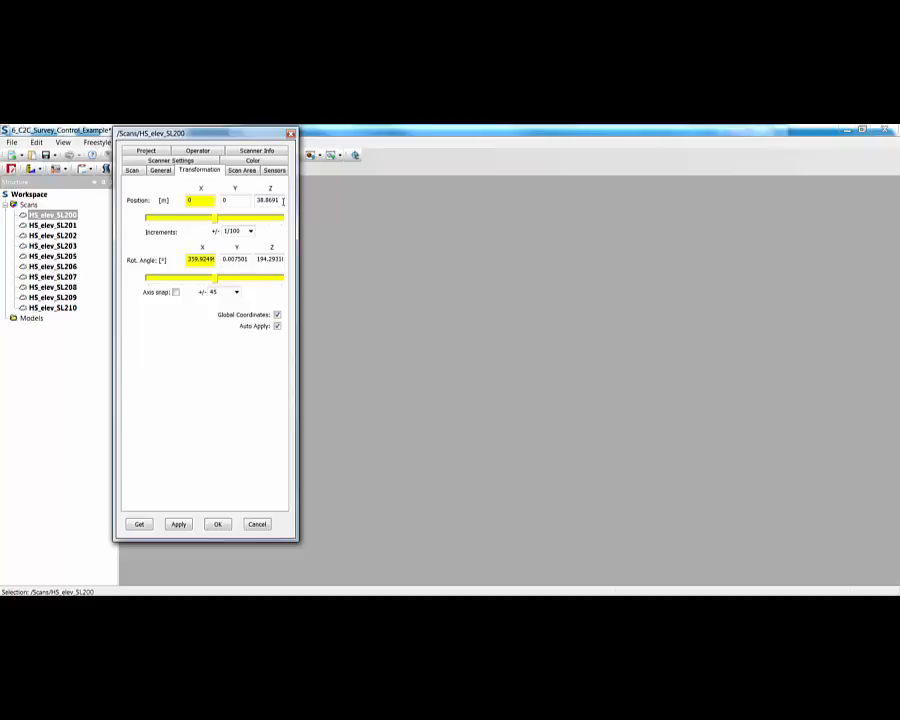
{"action": "left_click", "coordinate": [217, 524]}
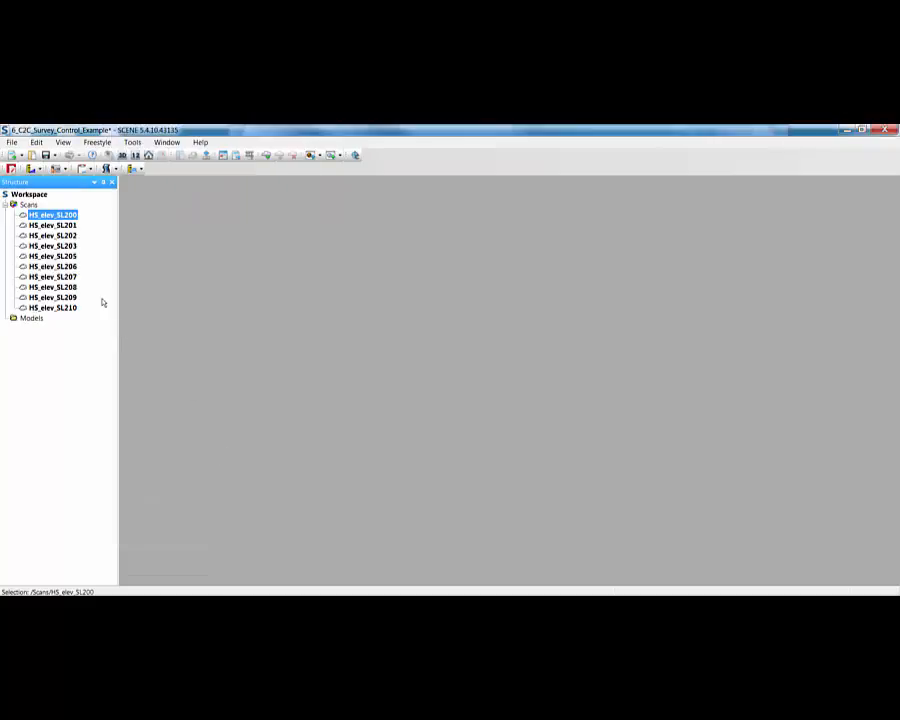
- Open scan HS_elev_SL200 in Planar View and create a point named Datum on the ground near the scanner
{"action": "right_click", "coordinate": [72, 218]}
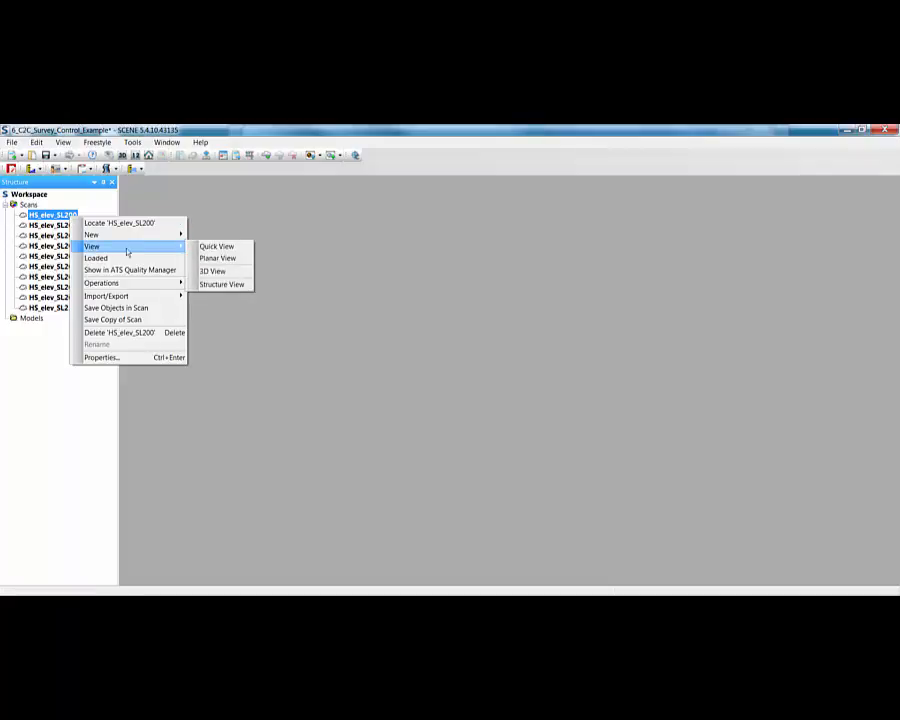
{"action": "left_click", "coordinate": [215, 270]}
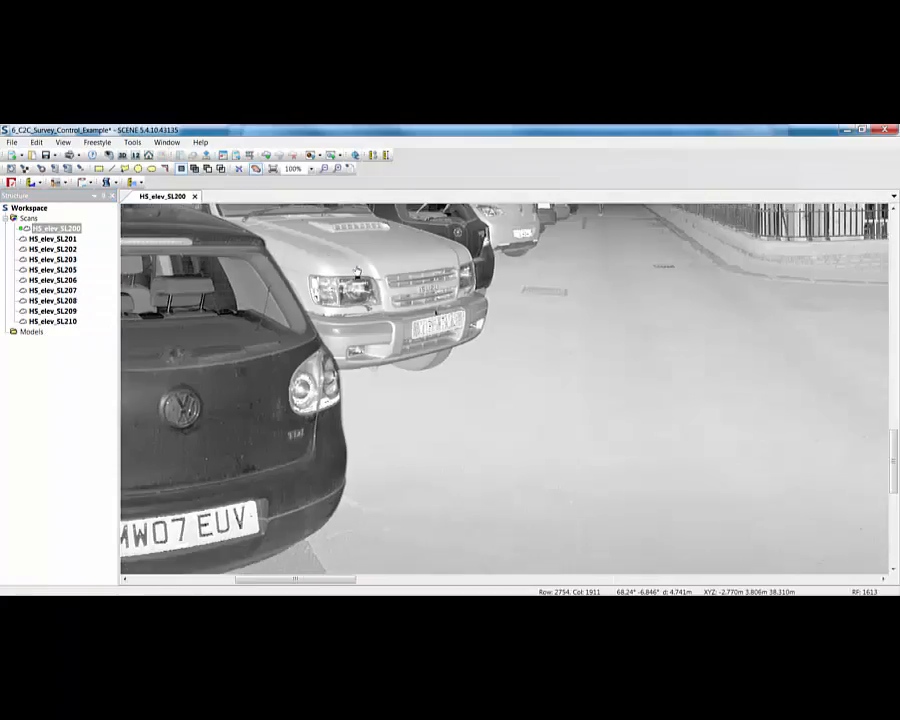
{"action": "left_click_drag", "start_coordinate": [547, 364], "coordinate": [537, 471]}
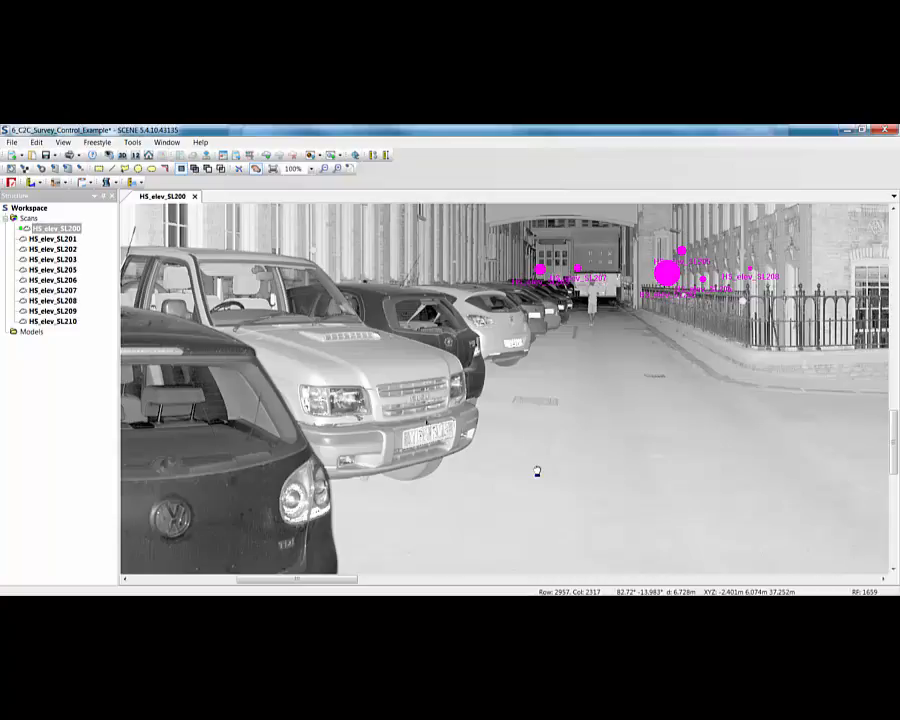
{"action": "left_click_drag", "start_coordinate": [537, 471], "coordinate": [360, 285]}
{"action": "left_click_drag", "start_coordinate": [627, 476], "coordinate": [510, 418]}
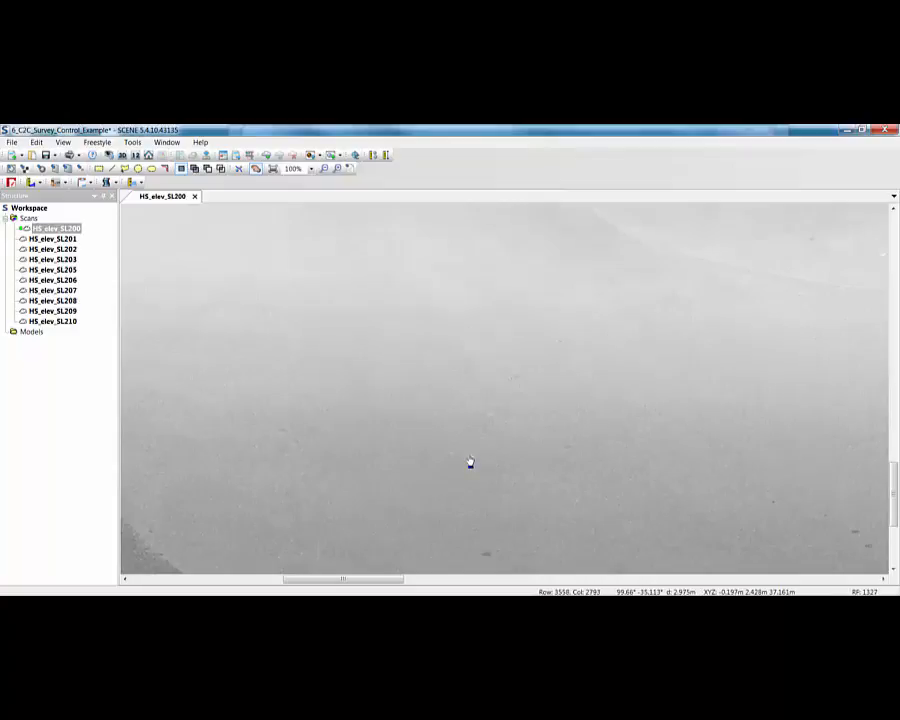
{"action": "left_click", "coordinate": [81, 168]}
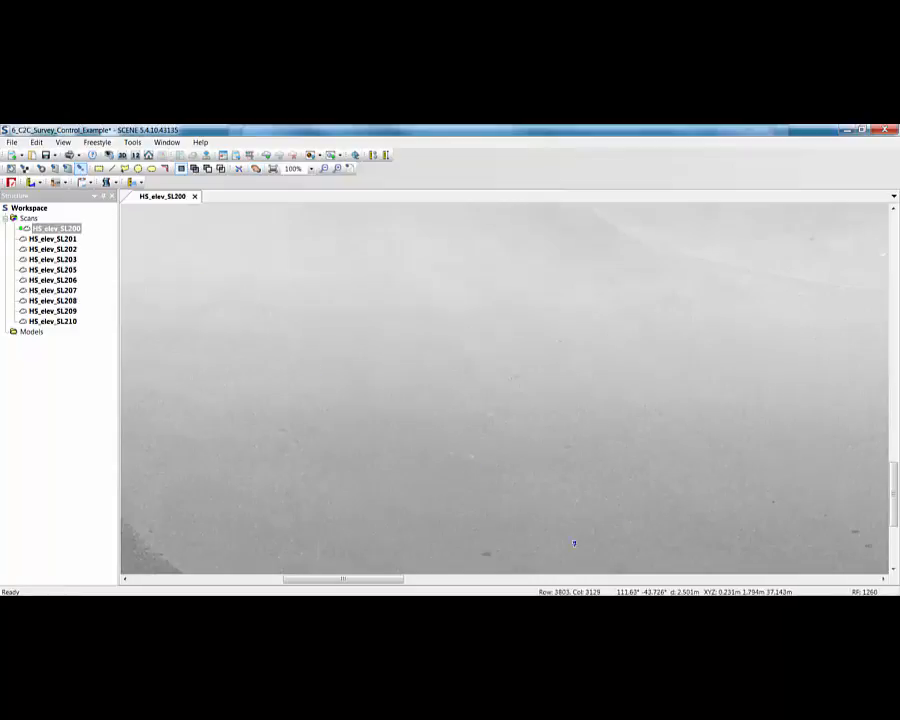
{"action": "left_click", "coordinate": [496, 506]}
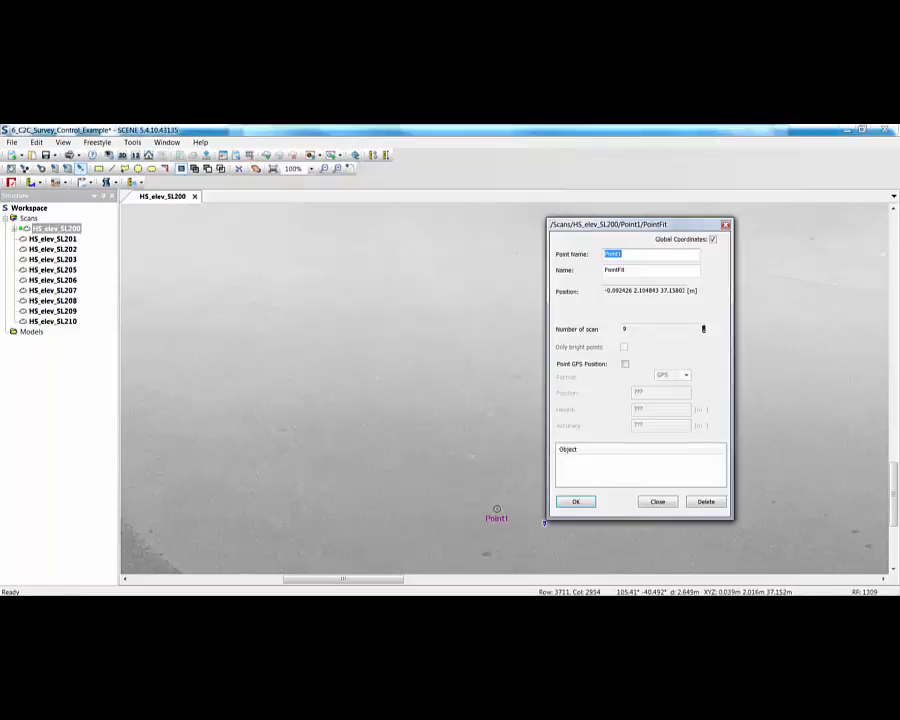
{"action": "type", "text": "Datum"}
{"action": "left_click", "coordinate": [558, 505]}
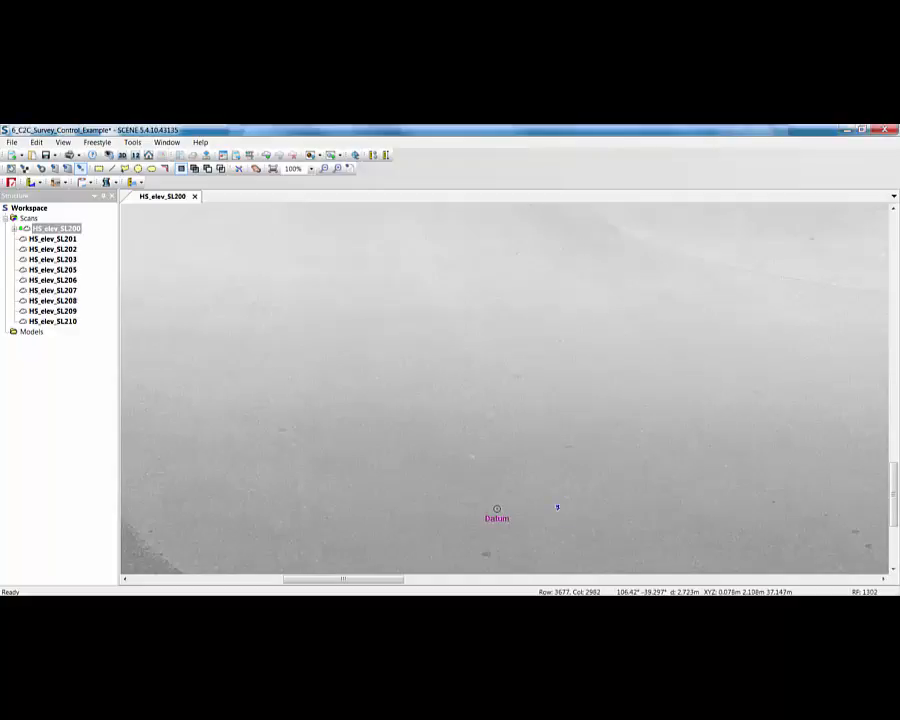
{"action": "key", "text": "Escape"}
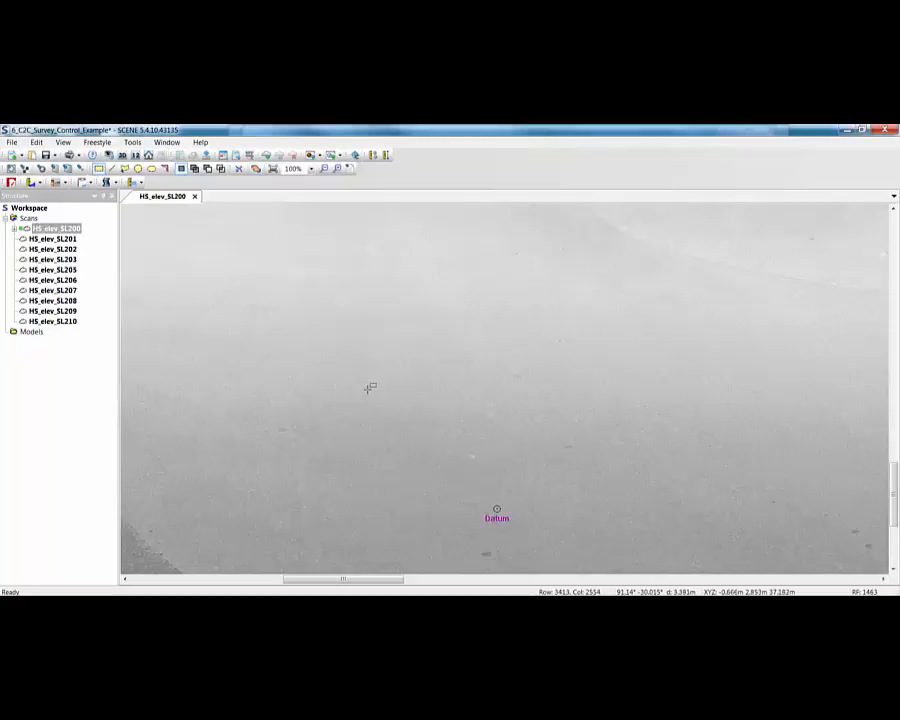
- Select a rectangular area of ground around the Datum point and show it in a 3D View
{"action": "mouse_move", "coordinate": [369, 391]}
{"action": "left_mouse_down"}
{"action": "mouse_move", "coordinate": [567, 551]}
{"action": "mouse_move", "coordinate": [633, 566]}
{"action": "left_mouse_up"}
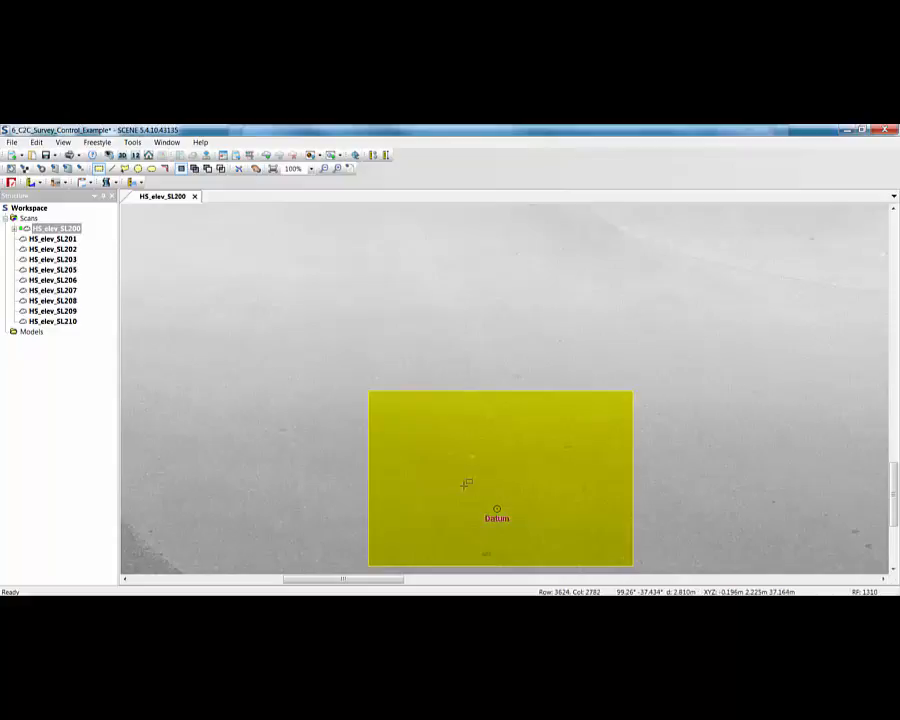
{"action": "right_click", "coordinate": [490, 480]}
{"action": "mouse_move", "coordinate": [508, 478]}
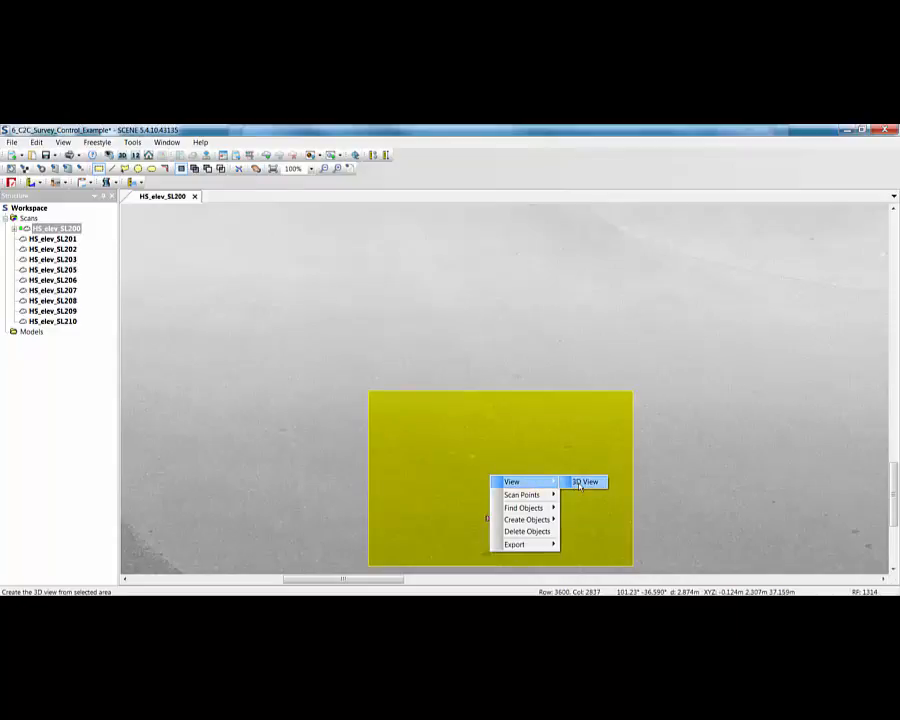
{"action": "left_click", "coordinate": [582, 479]}
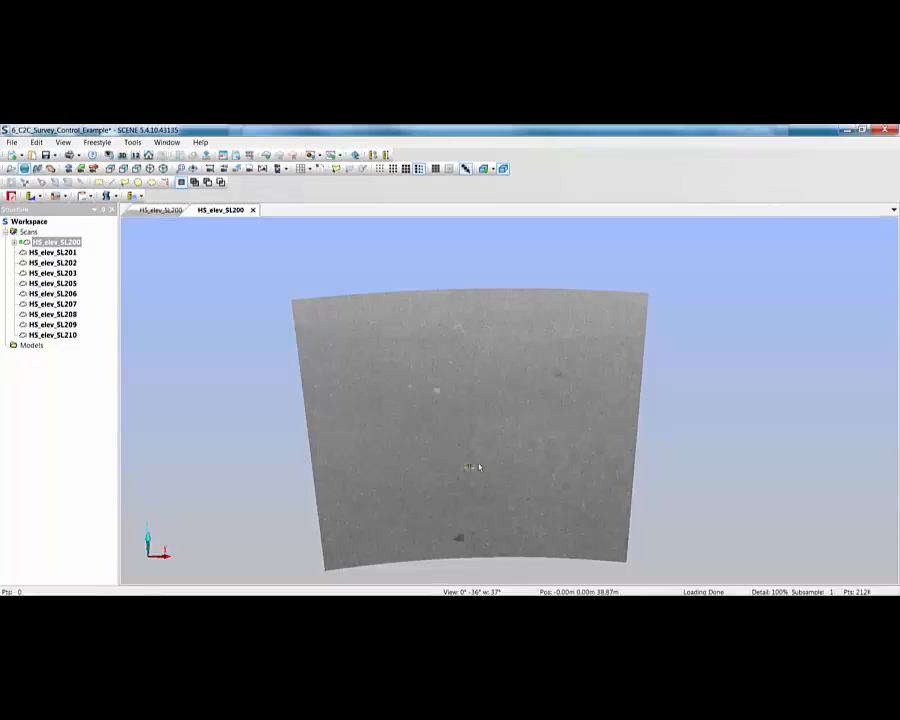
{"action": "left_click_drag", "start_coordinate": [519, 527], "coordinate": [510, 434]}
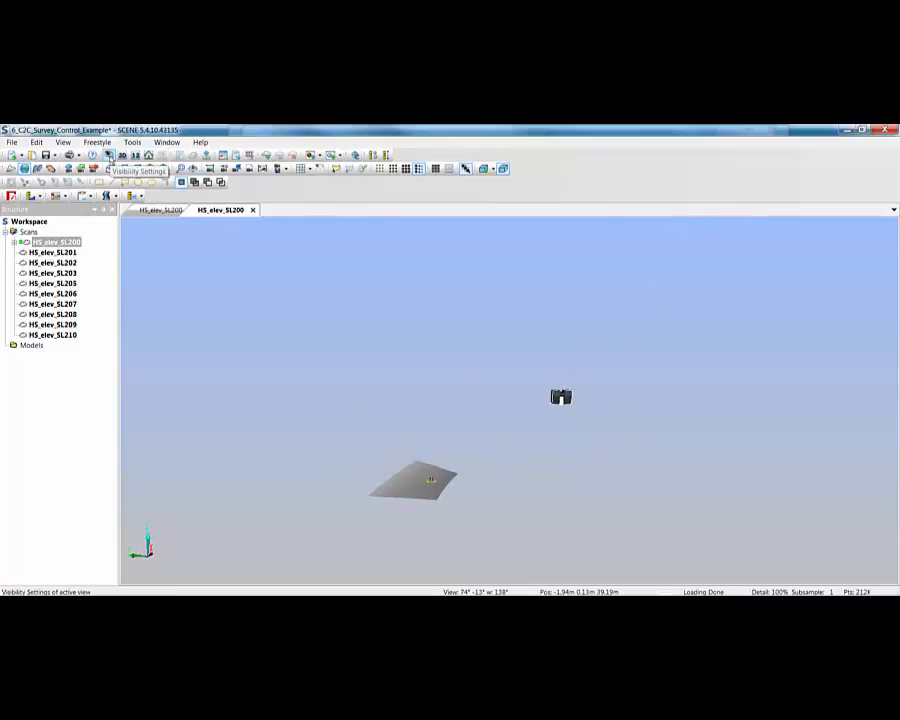
- Switch the display of scan positions off and back on in the 3D view's visibility settings
{"action": "right_click", "coordinate": [229, 287]}
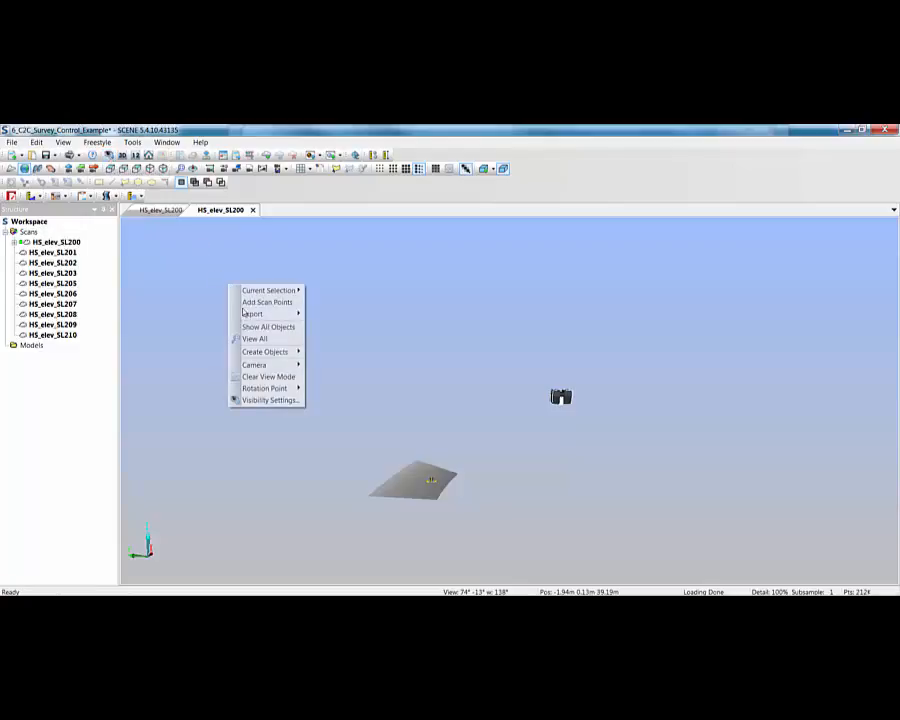
{"action": "left_click", "coordinate": [267, 400]}
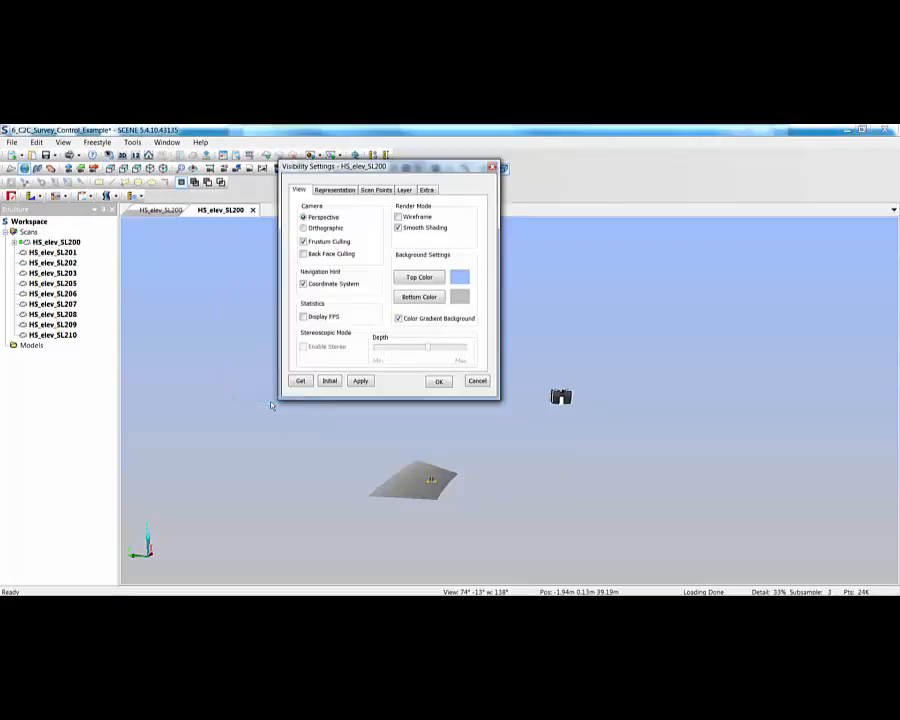
{"action": "left_click", "coordinate": [428, 190]}
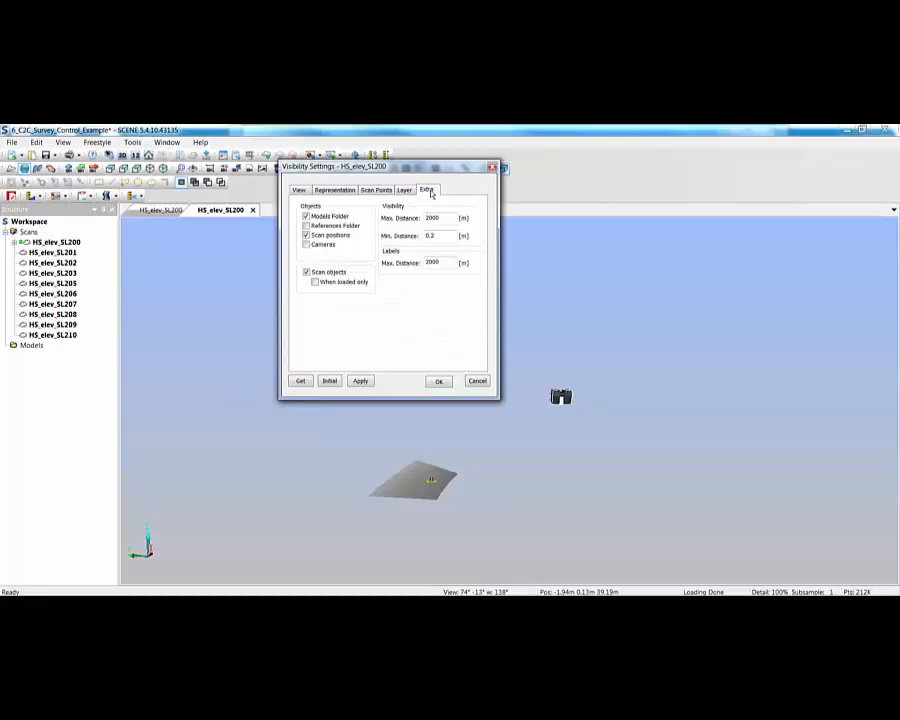
{"action": "left_click", "coordinate": [334, 238]}
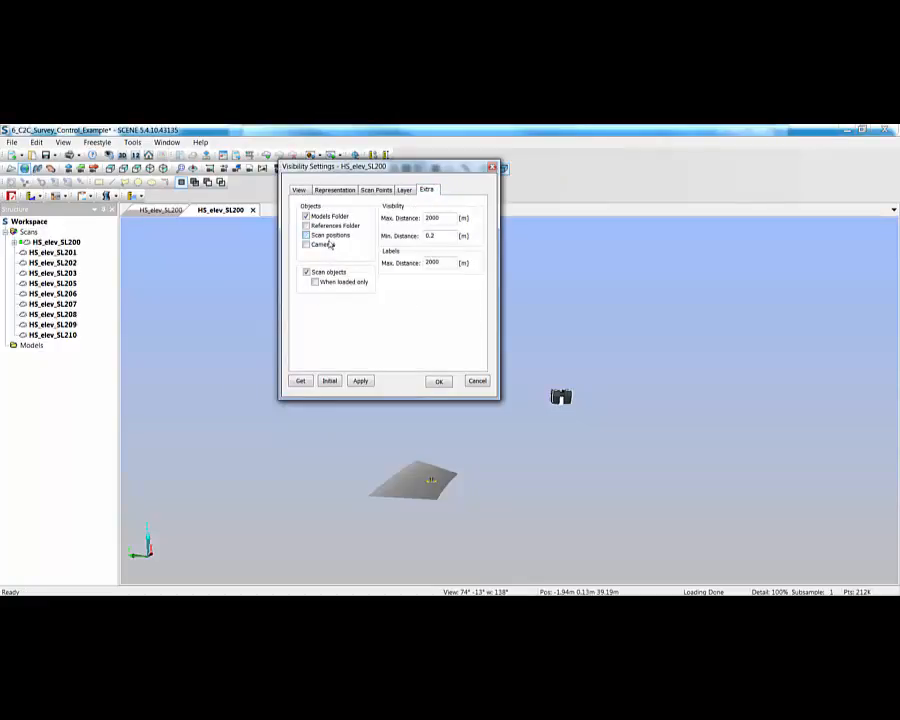
{"action": "left_click", "coordinate": [359, 380]}
{"action": "left_click", "coordinate": [307, 235]}
{"action": "left_click", "coordinate": [438, 381]}
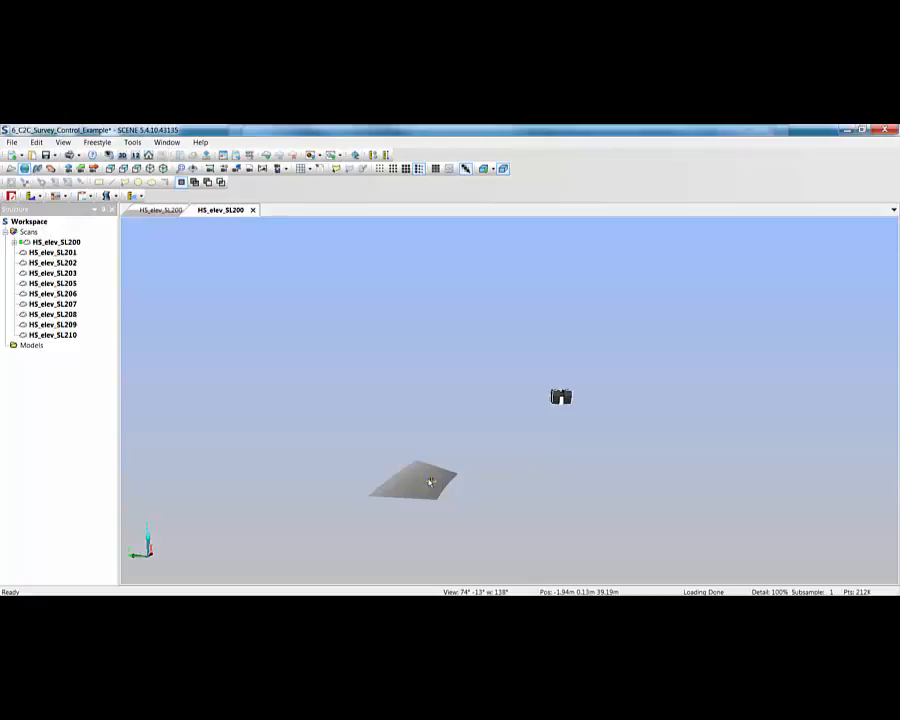
- Measure the distance between the Datum point and the scanner position, including its vertical component
{"action": "left_click", "coordinate": [373, 155]}
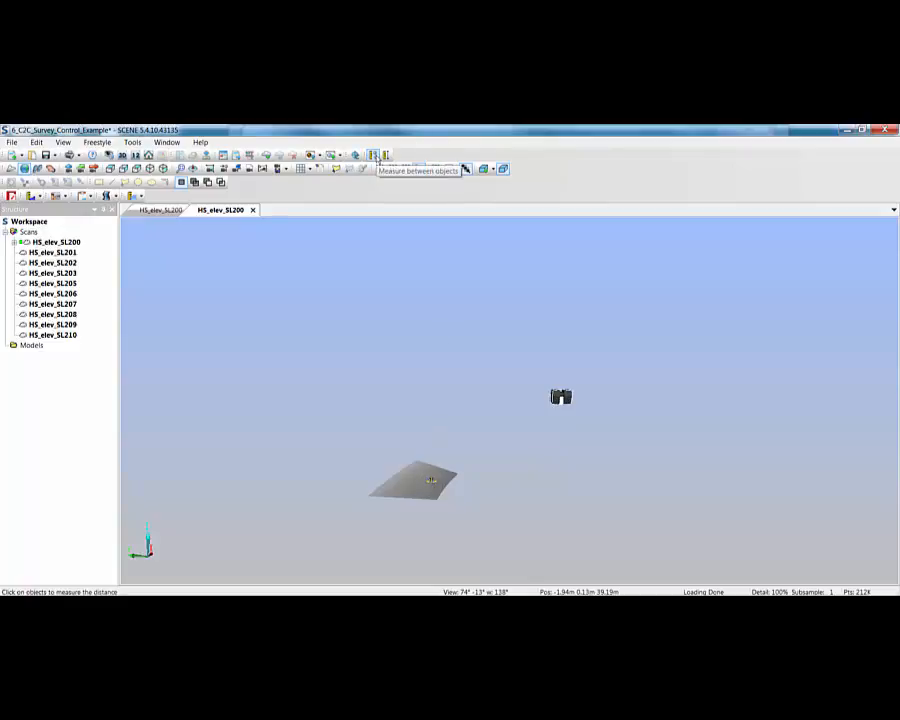
{"action": "left_click", "coordinate": [376, 157]}
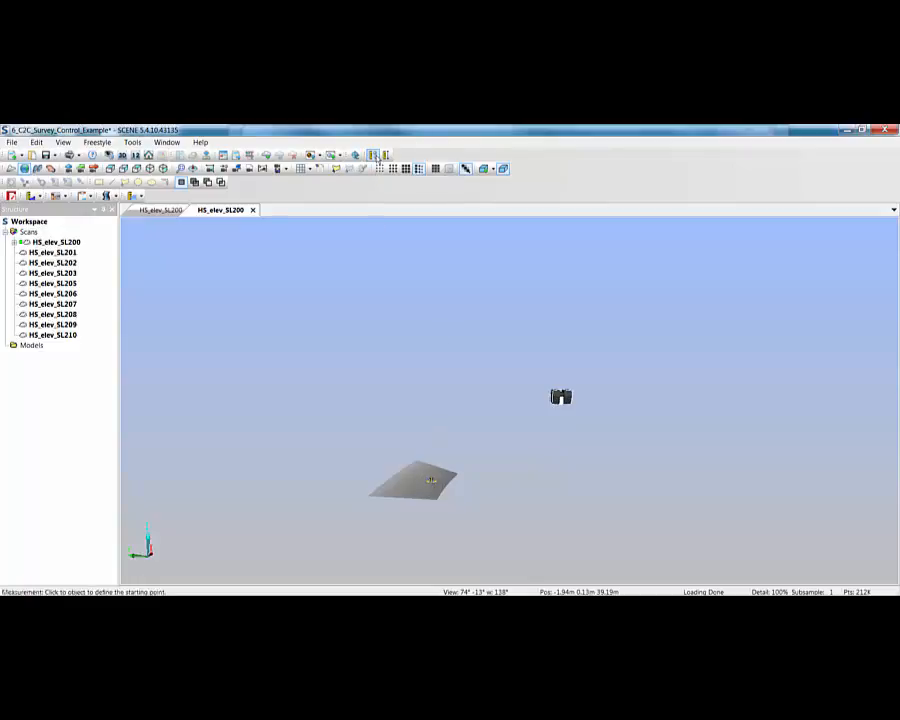
{"action": "left_click", "coordinate": [433, 480]}
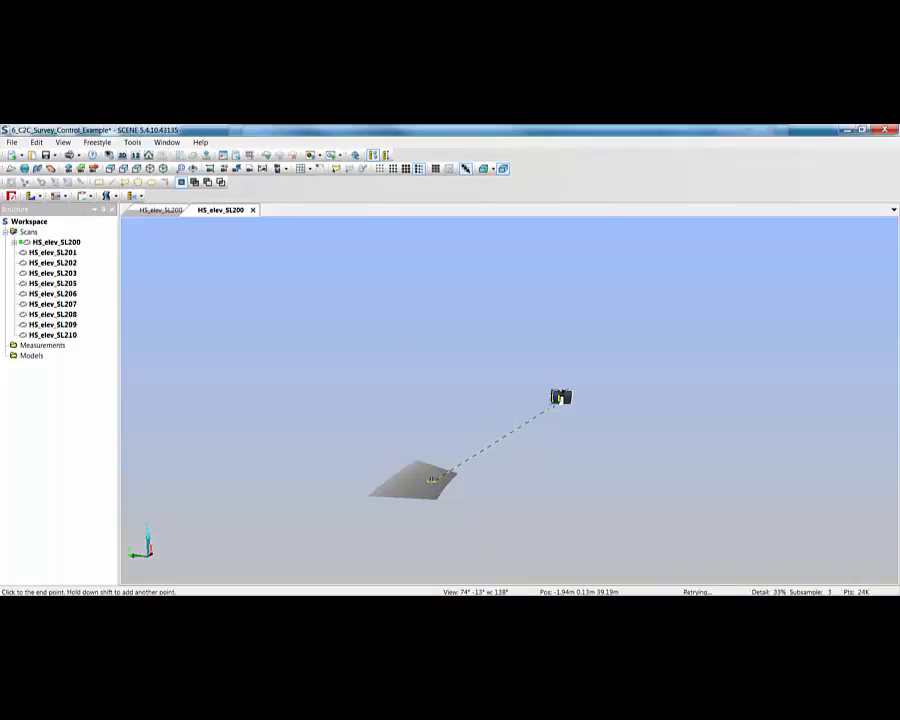
{"action": "key", "text": "Escape"}
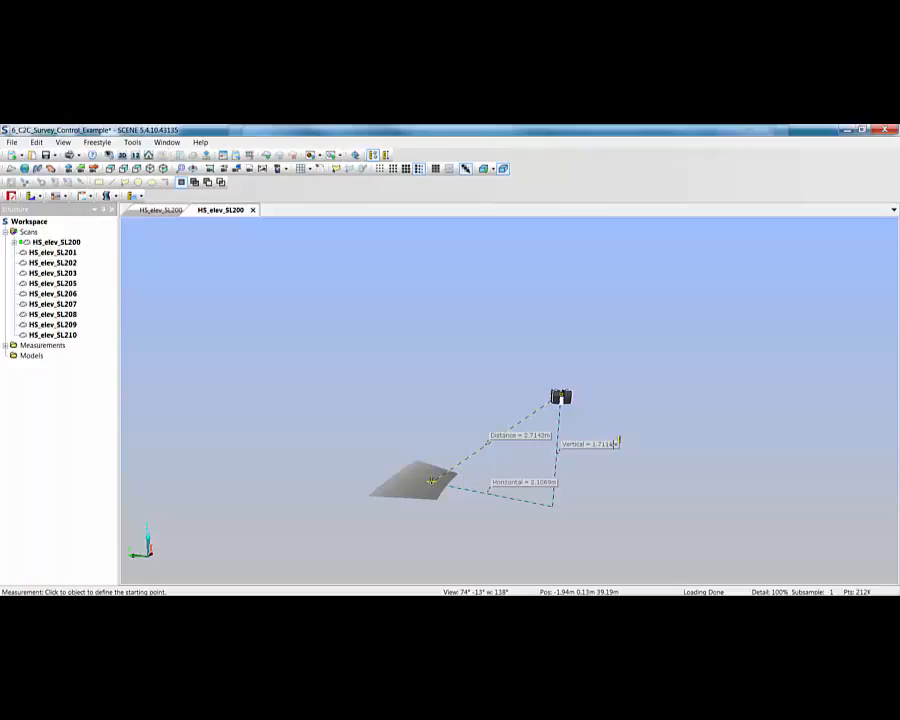
- Close the 3D view and delete the measurement object from the Measurements folder
{"action": "left_click", "coordinate": [253, 210]}
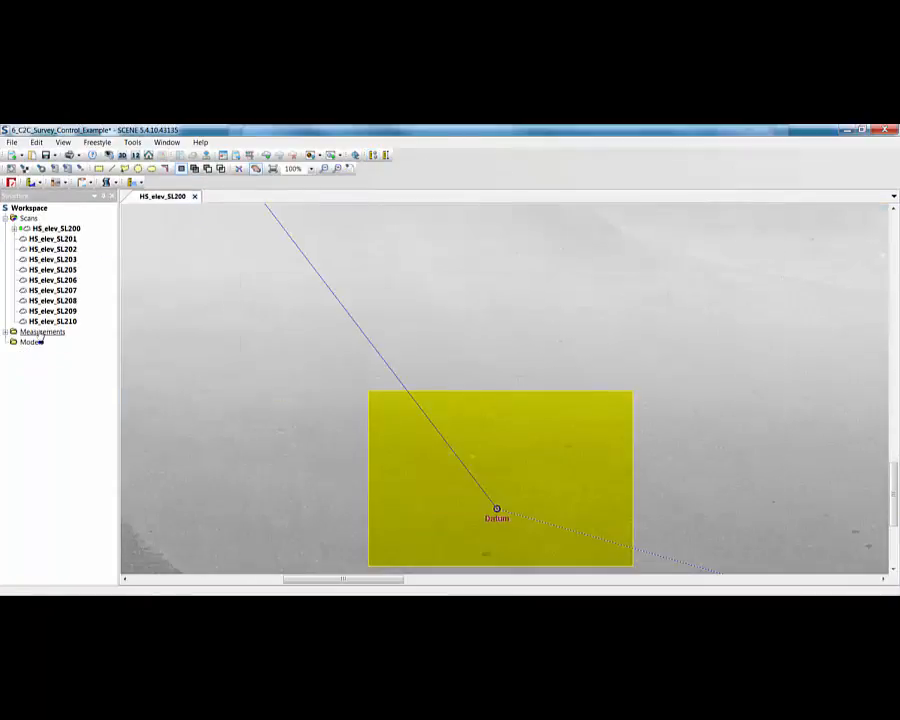
{"action": "left_click", "coordinate": [6, 331]}
{"action": "left_click", "coordinate": [40, 342]}
{"action": "right_click", "coordinate": [38, 341]}
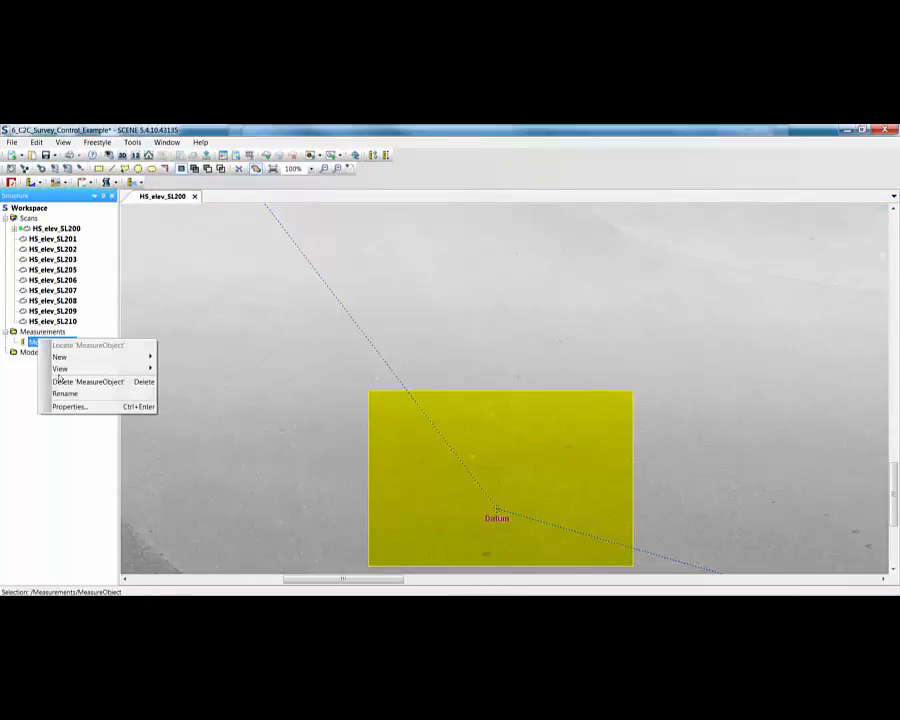
{"action": "left_click", "coordinate": [67, 382]}
{"action": "key", "text": "Return"}
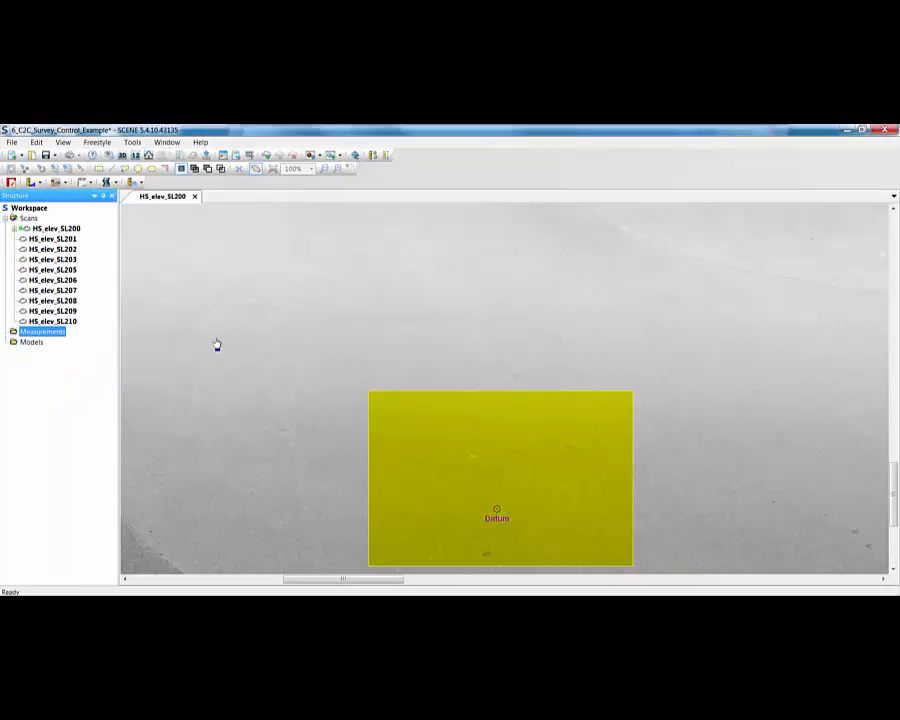
- Set the Z position of scan HS_elev_SL200 to the scanner's measured vertical height above Datum, 1.711 m
{"action": "left_click", "coordinate": [52, 229]}
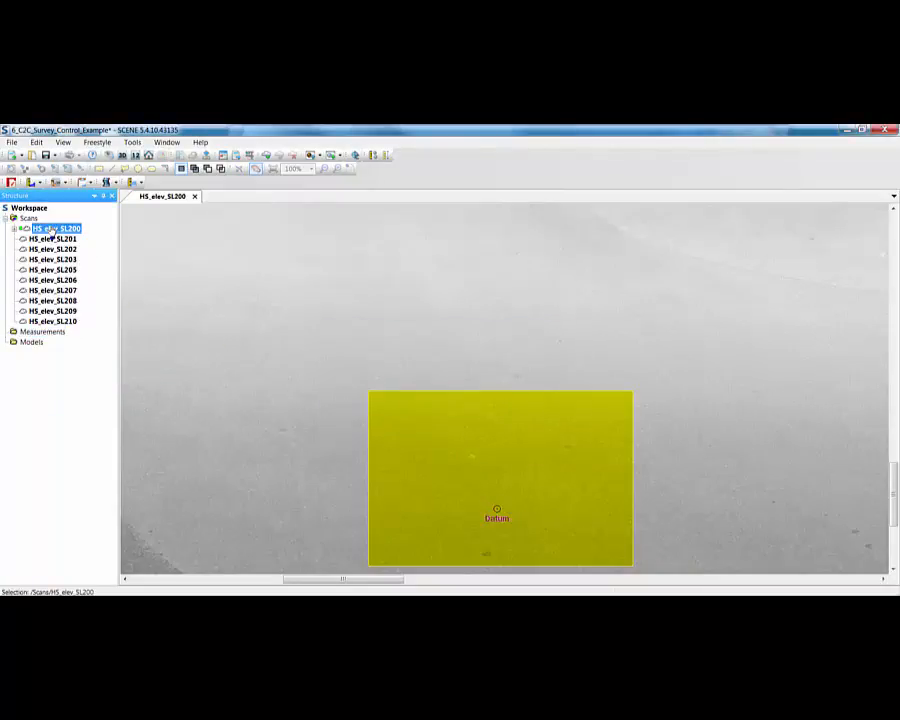
{"action": "right_click", "coordinate": [52, 234]}
{"action": "left_click", "coordinate": [96, 367]}
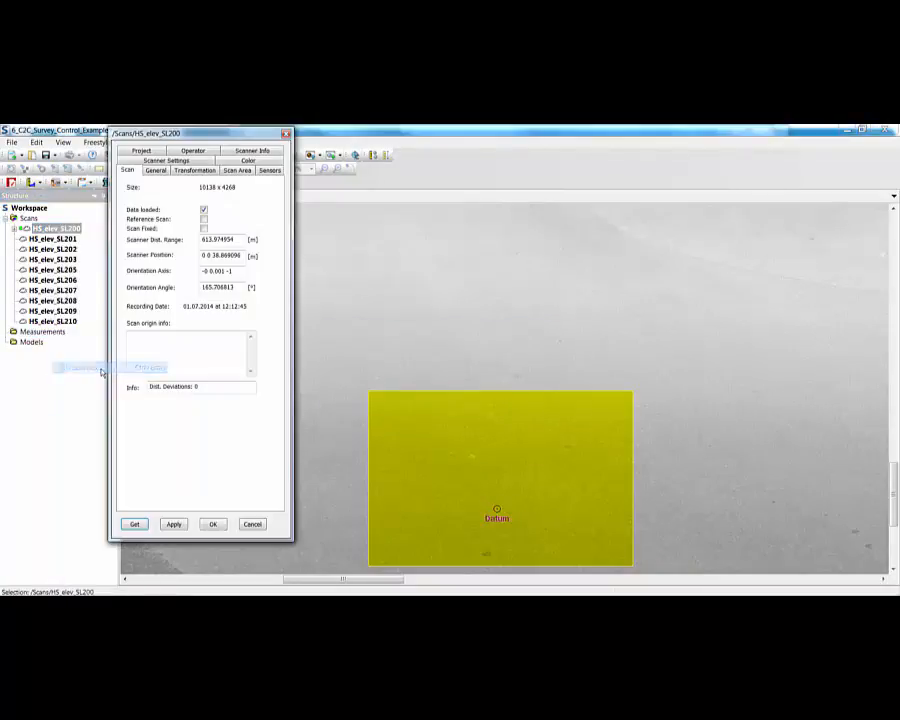
{"action": "left_click", "coordinate": [194, 170]}
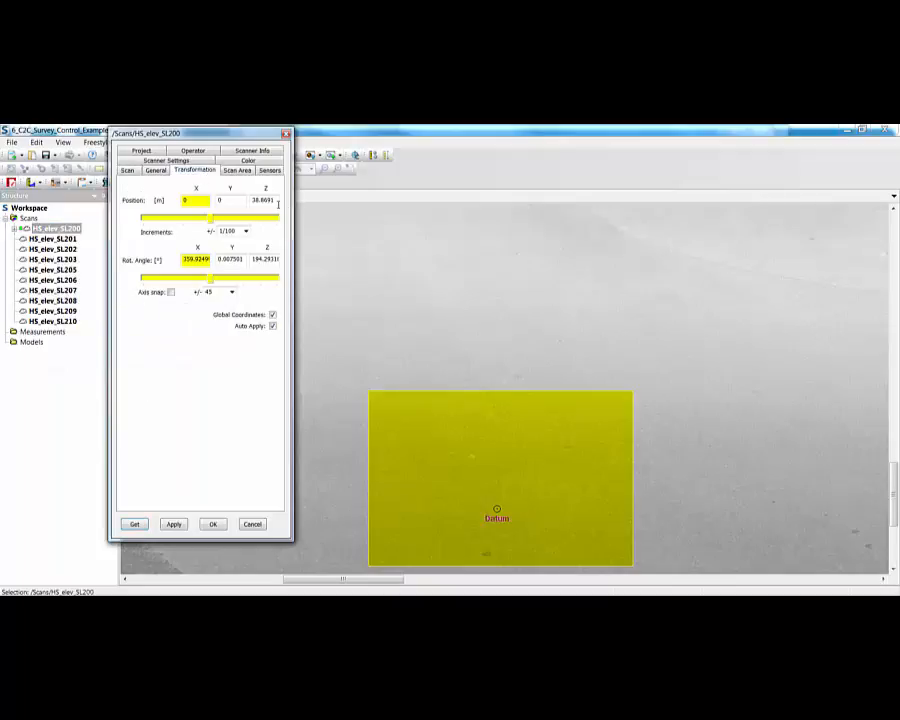
{"action": "double_click", "coordinate": [270, 200]}
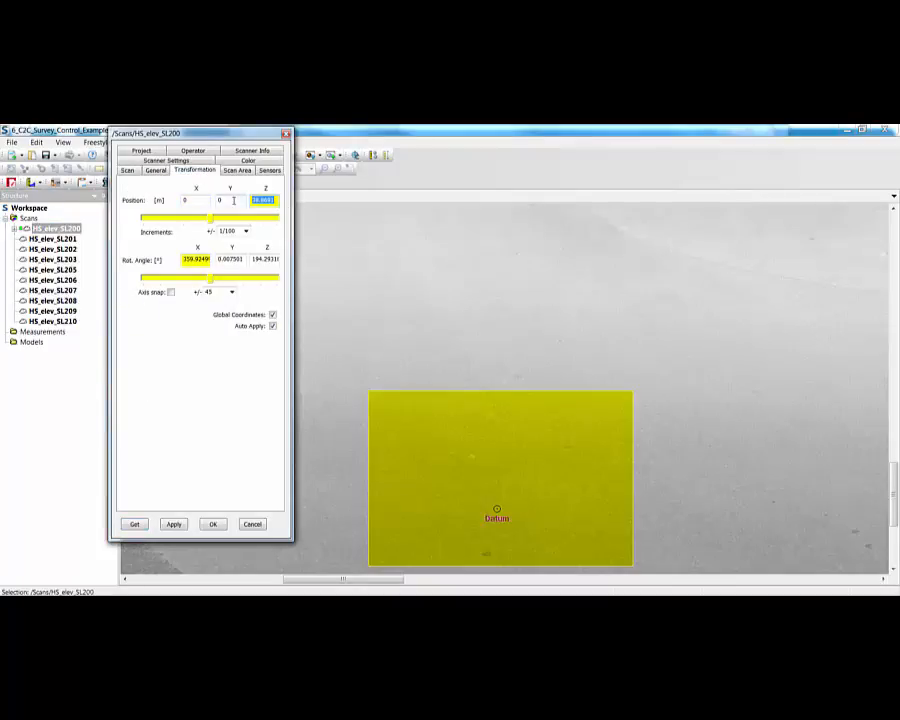
{"action": "type", "text": "0"}
{"action": "type", "text": ".711"}
{"action": "left_click", "coordinate": [213, 524]}
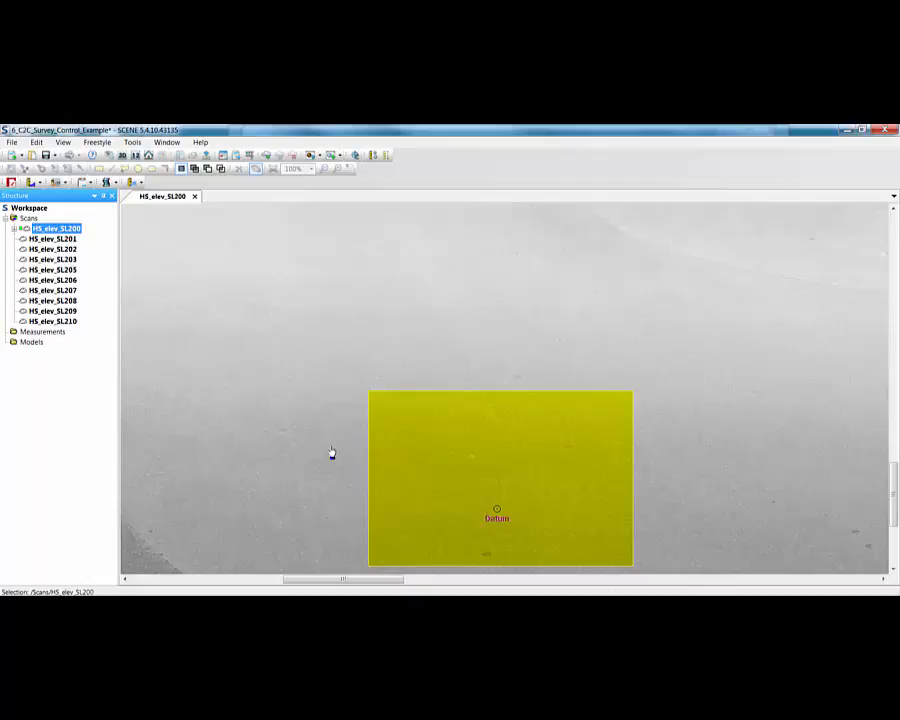
- Mark scan HS_elev_SL200 as the reference scan for registration
{"action": "right_click", "coordinate": [64, 231]}
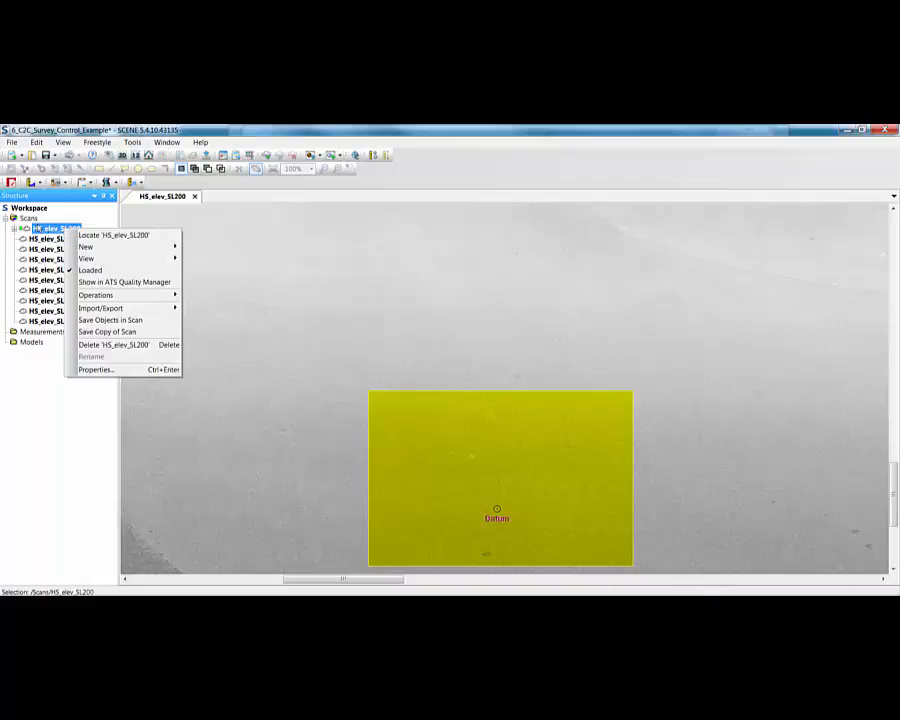
{"action": "mouse_move", "coordinate": [108, 297]}
{"action": "mouse_move", "coordinate": [215, 296]}
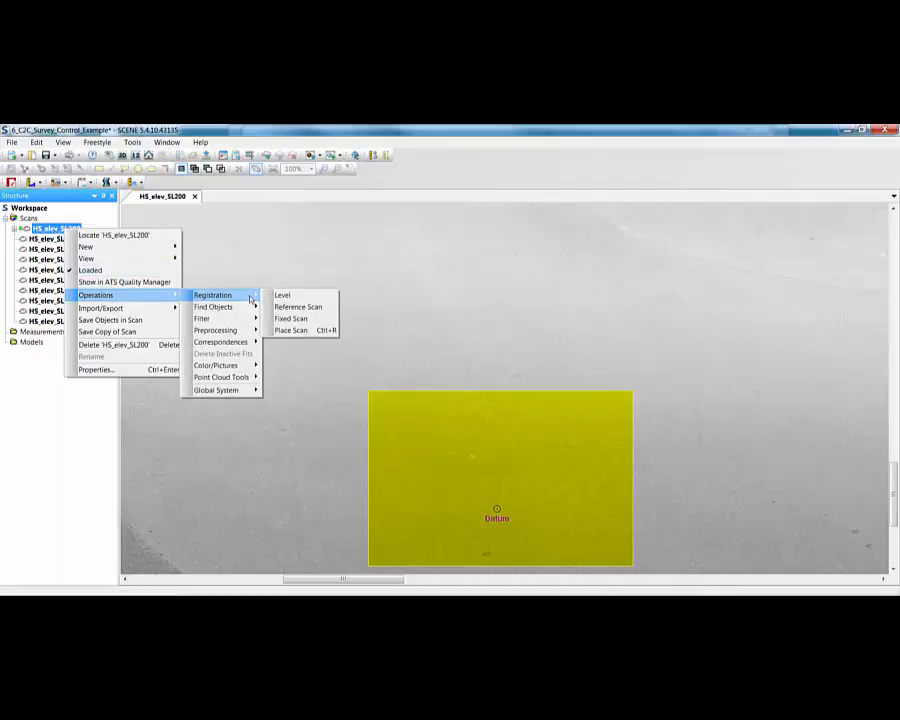
{"action": "left_click", "coordinate": [290, 306]}
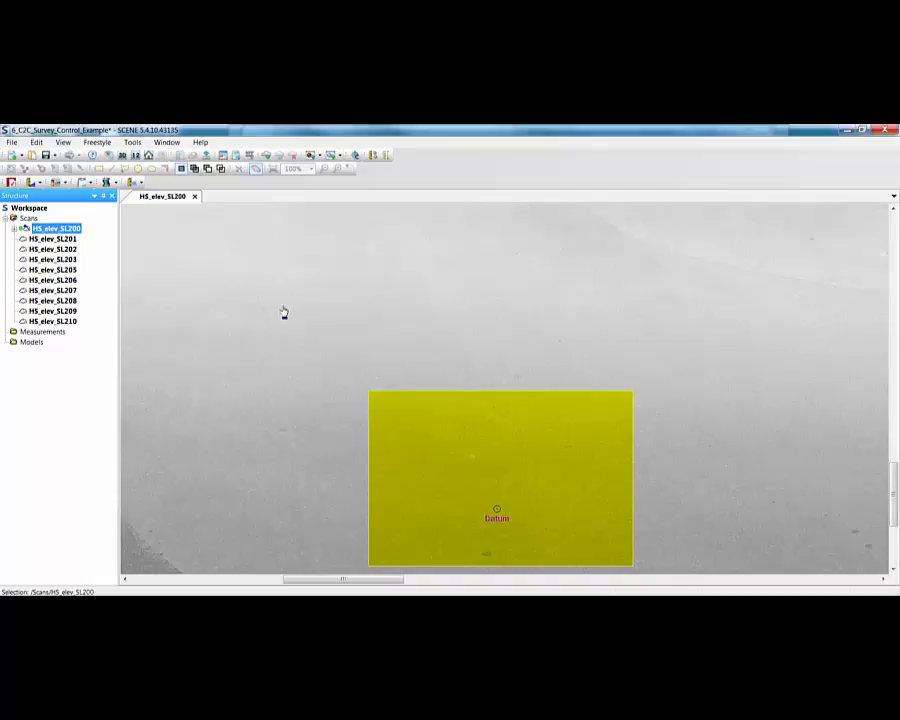
- Check the position coordinates of scan HS_elev_SL210 in its transformation properties before registration
{"action": "left_click", "coordinate": [69, 323]}
{"action": "right_click", "coordinate": [69, 323]}
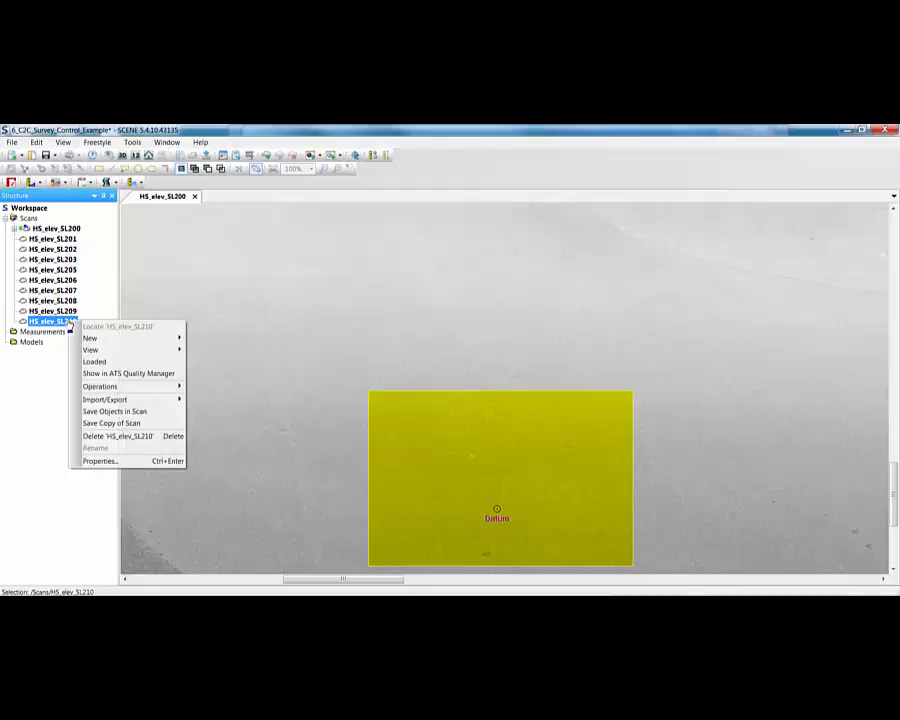
{"action": "left_click", "coordinate": [198, 170]}
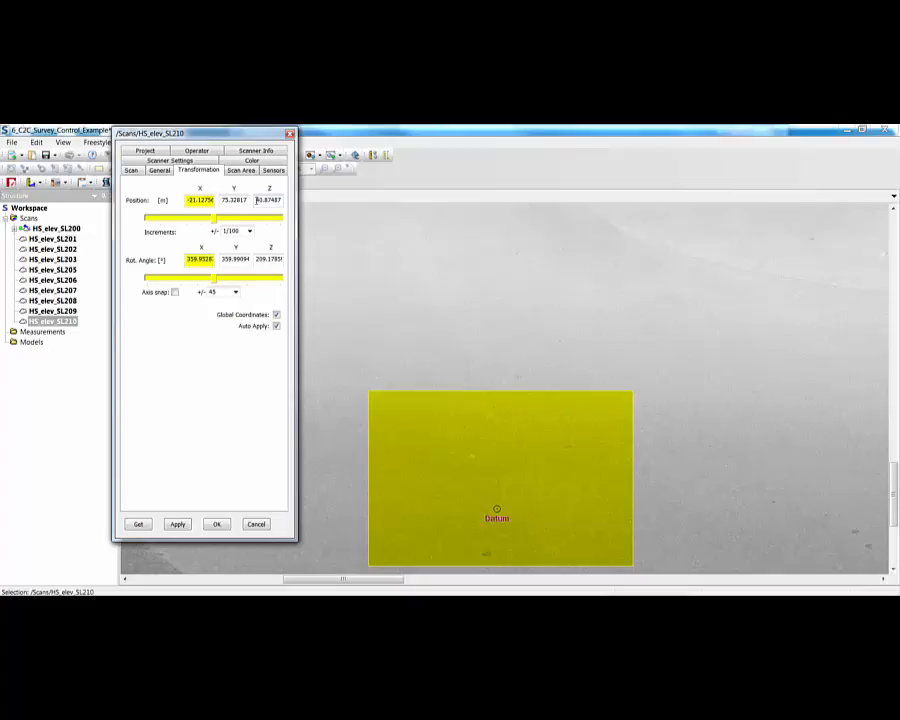
{"action": "left_click", "coordinate": [256, 524]}
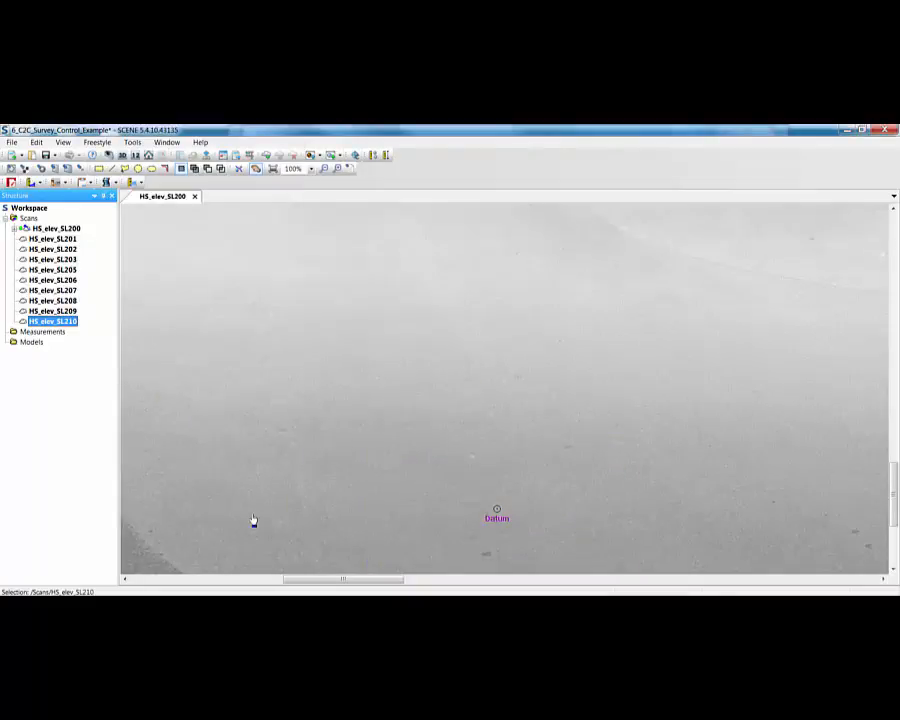
- Close the HS_elev_SL200 scan view and unload all scans and pictures in the Scans folder
{"action": "left_click", "coordinate": [194, 196]}
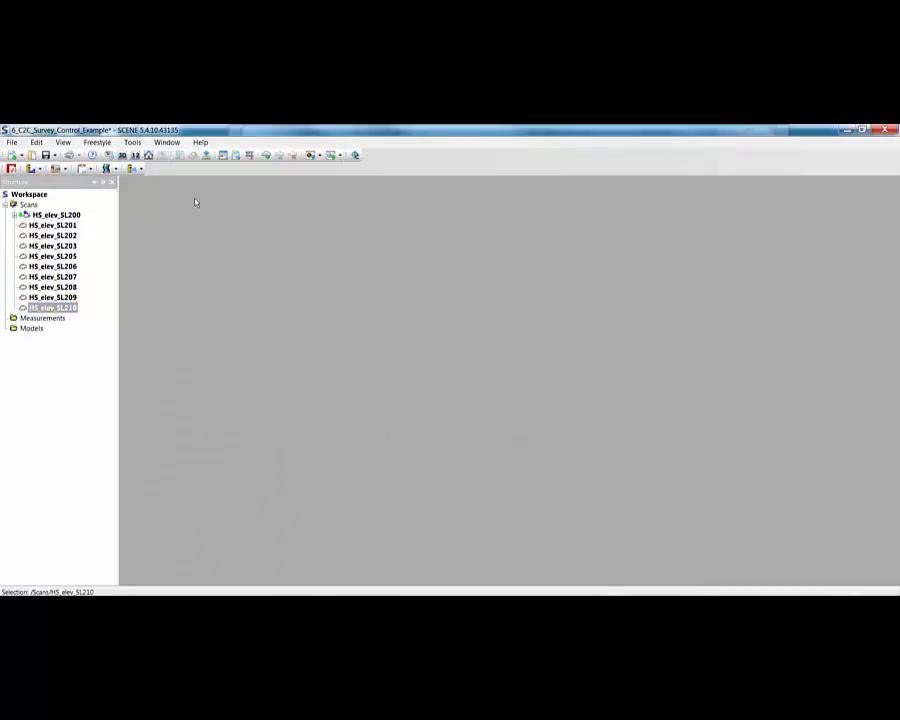
{"action": "left_click", "coordinate": [28, 205]}
{"action": "right_click", "coordinate": [28, 205]}
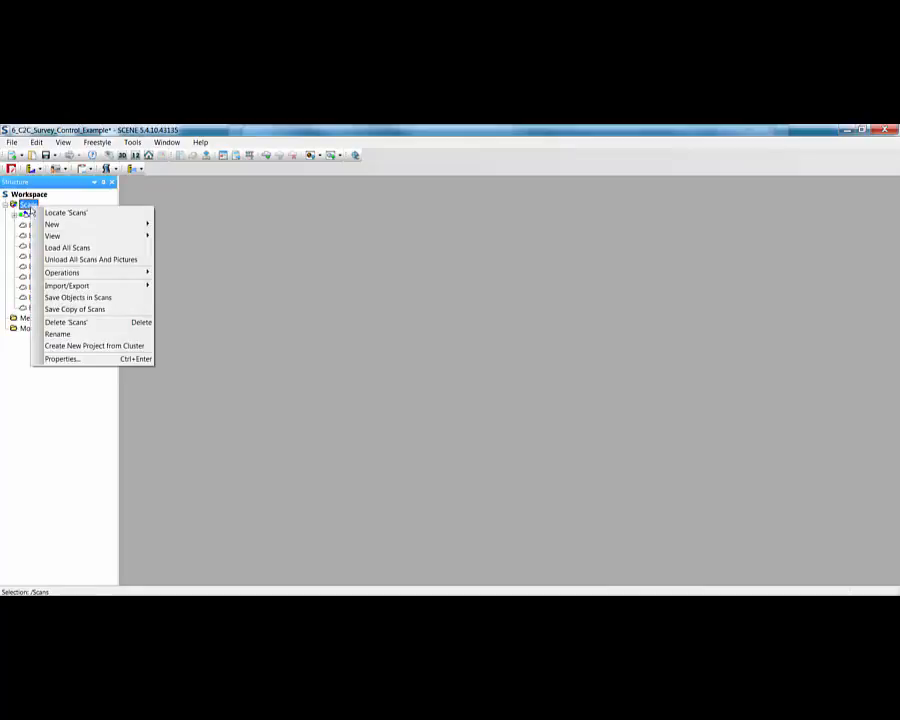
{"action": "left_click", "coordinate": [78, 259]}
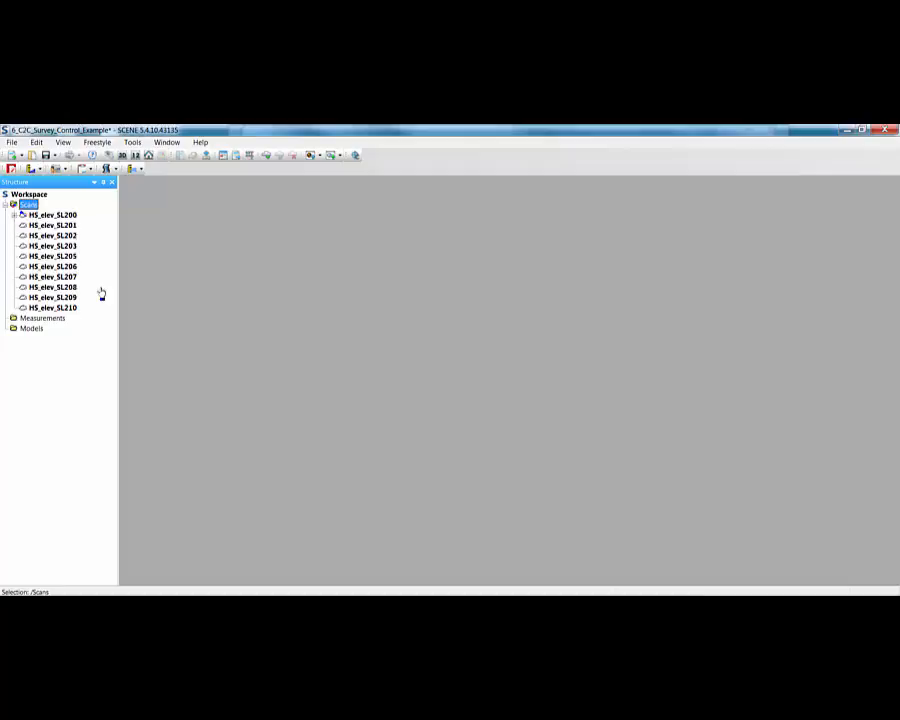
- Place the scans of the Scans folder using the Top View Based placement mode and accept the ScanManager results
{"action": "right_click", "coordinate": [29, 204]}
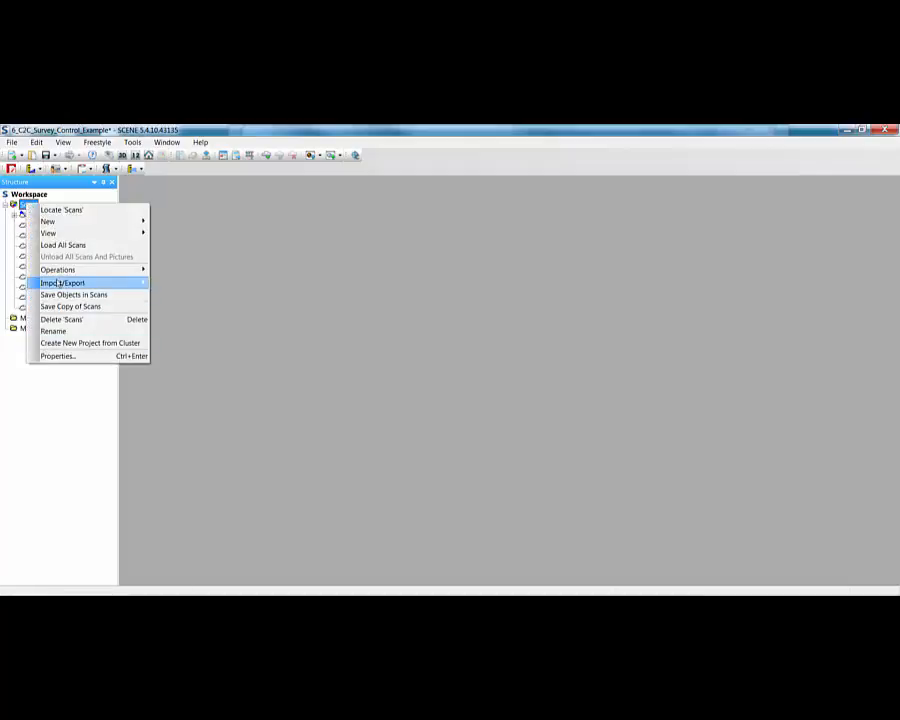
{"action": "mouse_move", "coordinate": [100, 270]}
{"action": "mouse_move", "coordinate": [172, 270]}
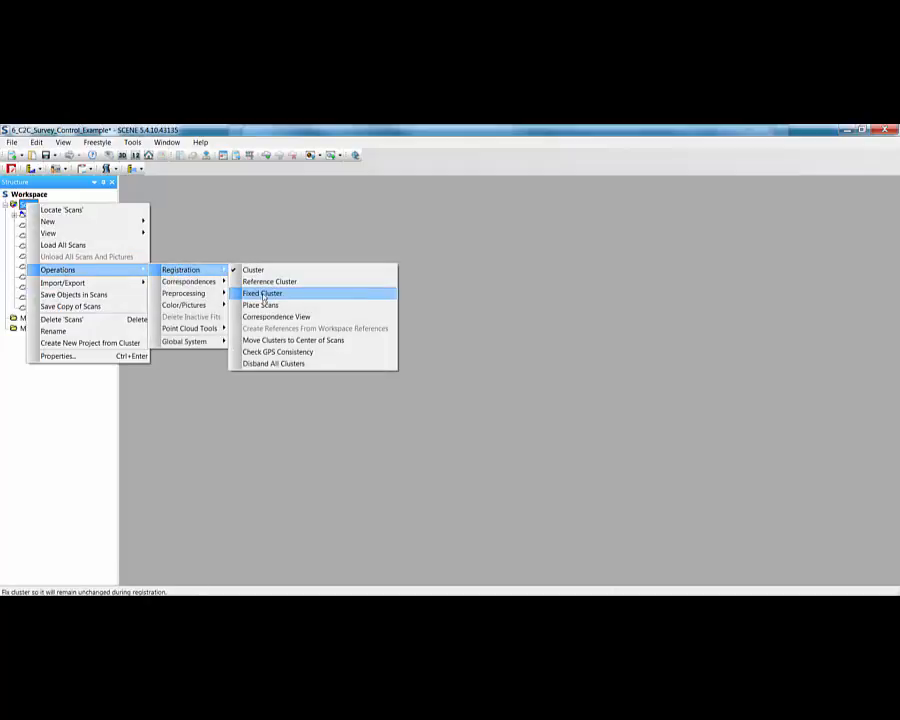
{"action": "left_click", "coordinate": [260, 305]}
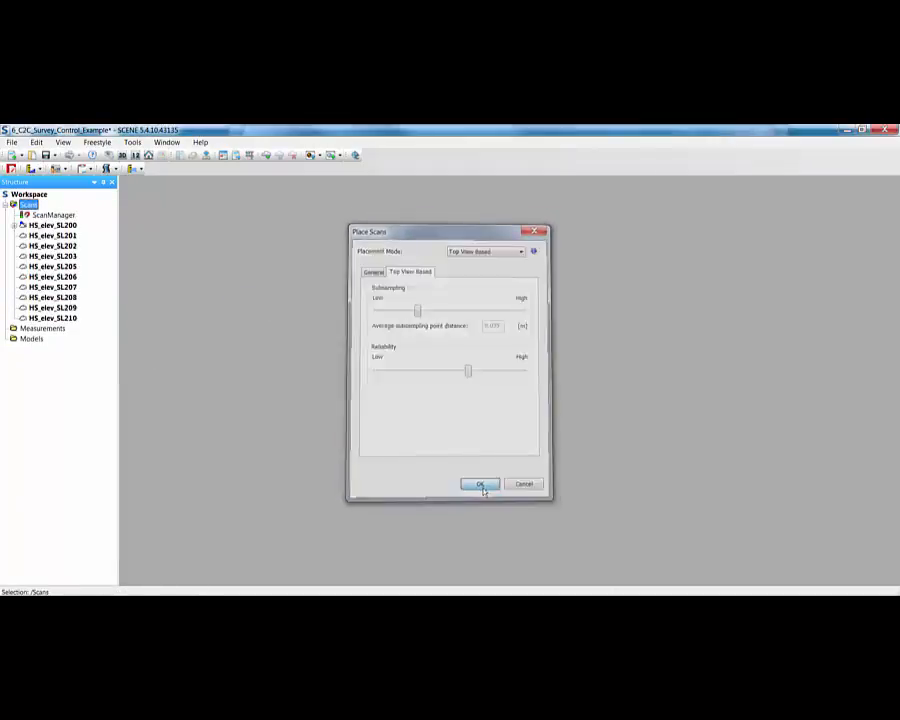
{"action": "left_click", "coordinate": [480, 485]}
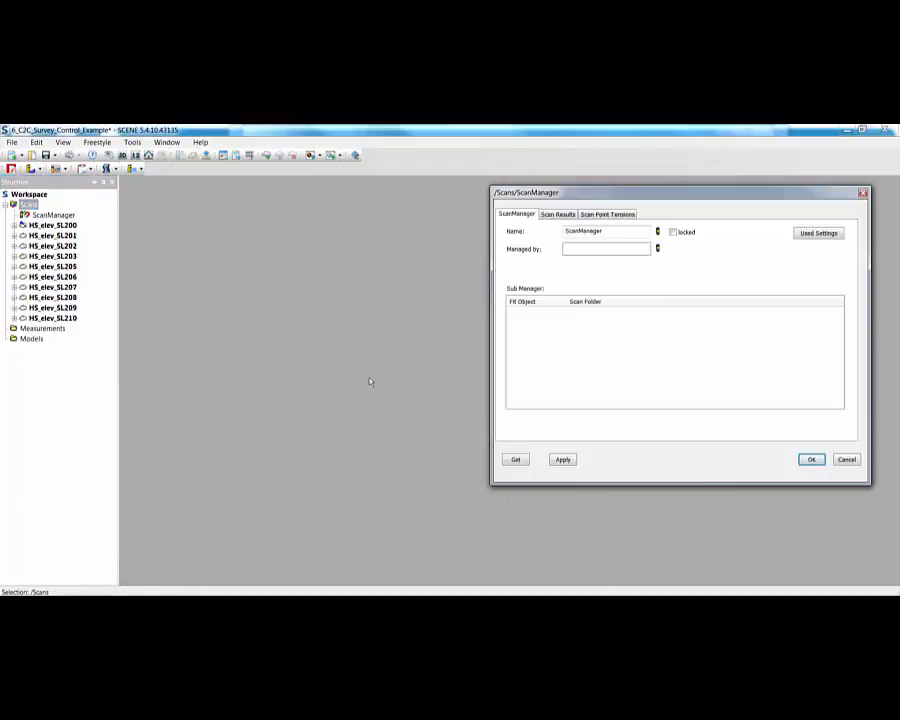
{"action": "left_click", "coordinate": [811, 459]}
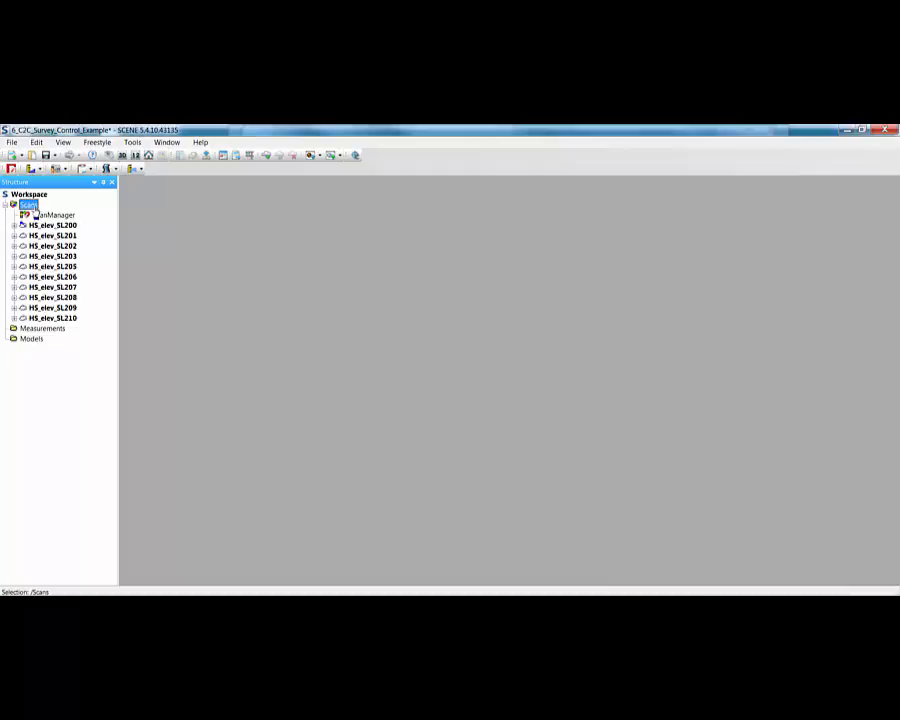
{"action": "right_click", "coordinate": [32, 206]}
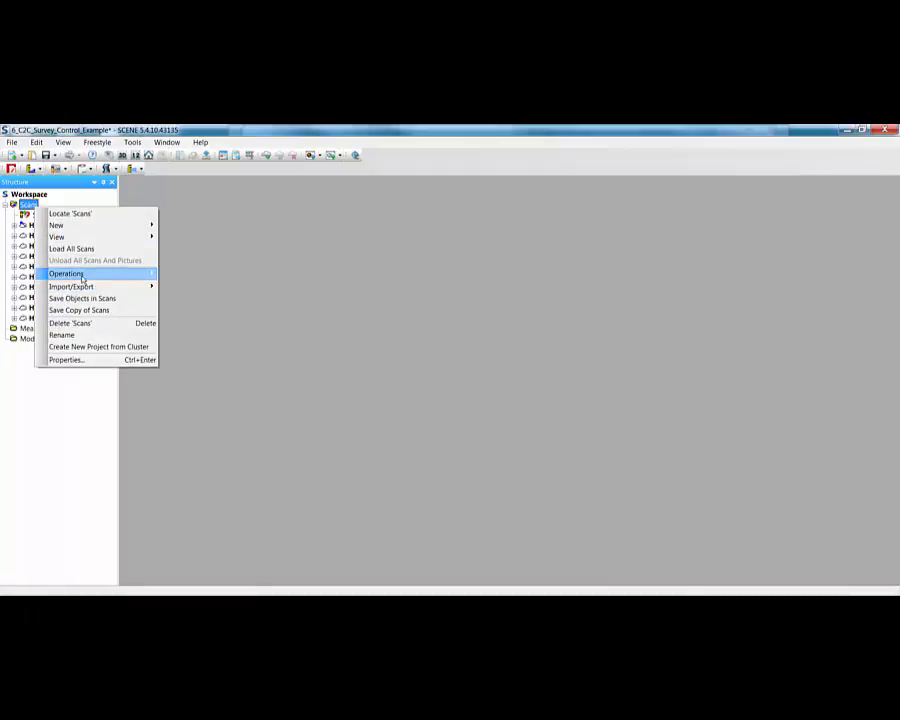
{"action": "mouse_move", "coordinate": [66, 273]}
{"action": "mouse_move", "coordinate": [200, 274]}
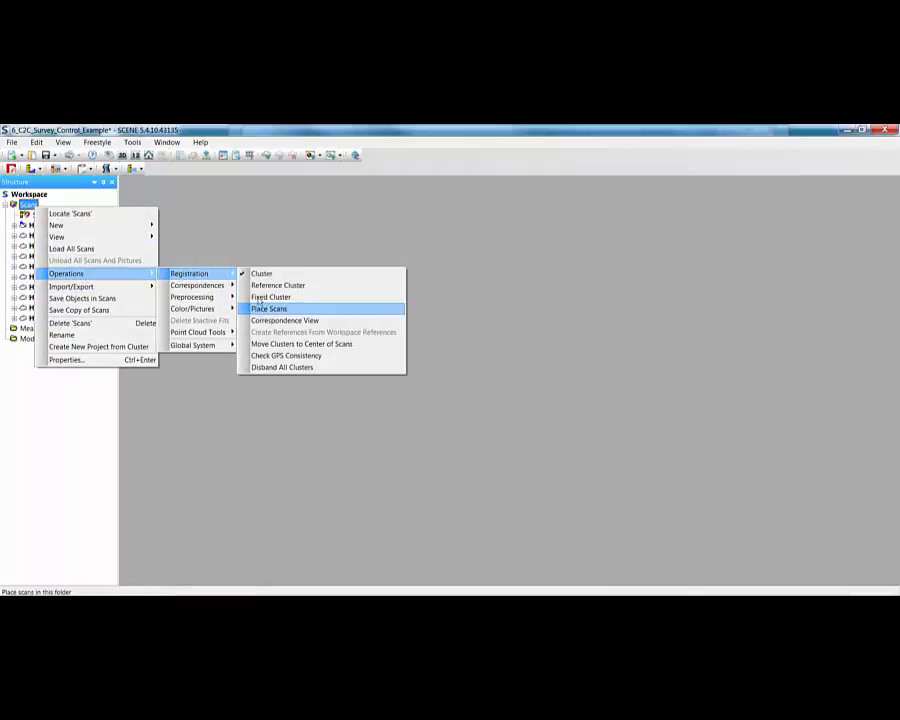
{"action": "left_click", "coordinate": [216, 224]}
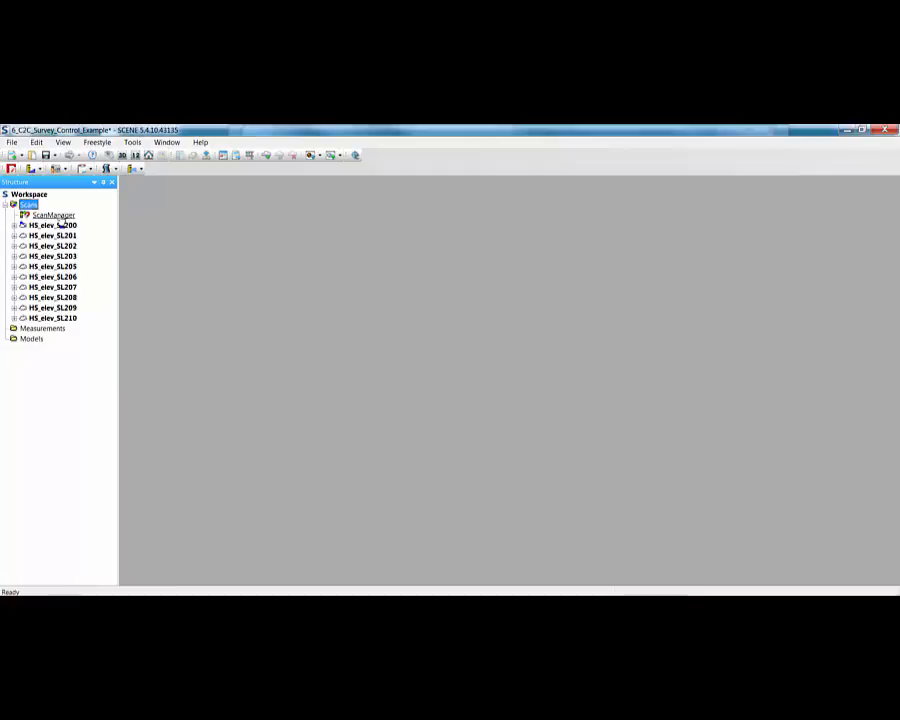
- Run the scan placement again from the ScanManager in Cloud to Cloud mode and accept the results
{"action": "right_click", "coordinate": [70, 216]}
{"action": "left_click", "coordinate": [87, 223]}
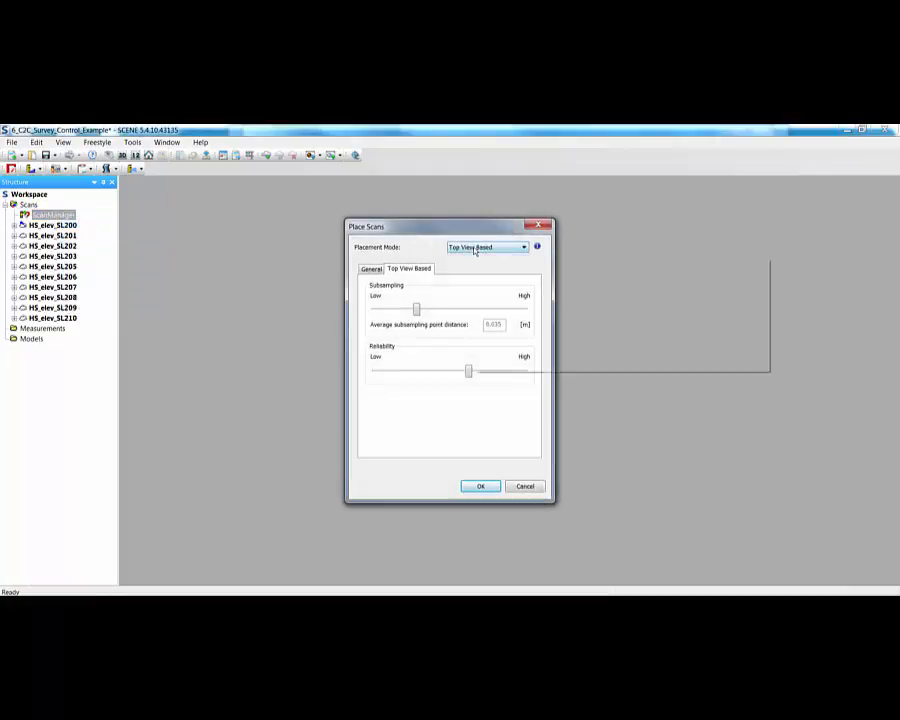
{"action": "left_click", "coordinate": [474, 248]}
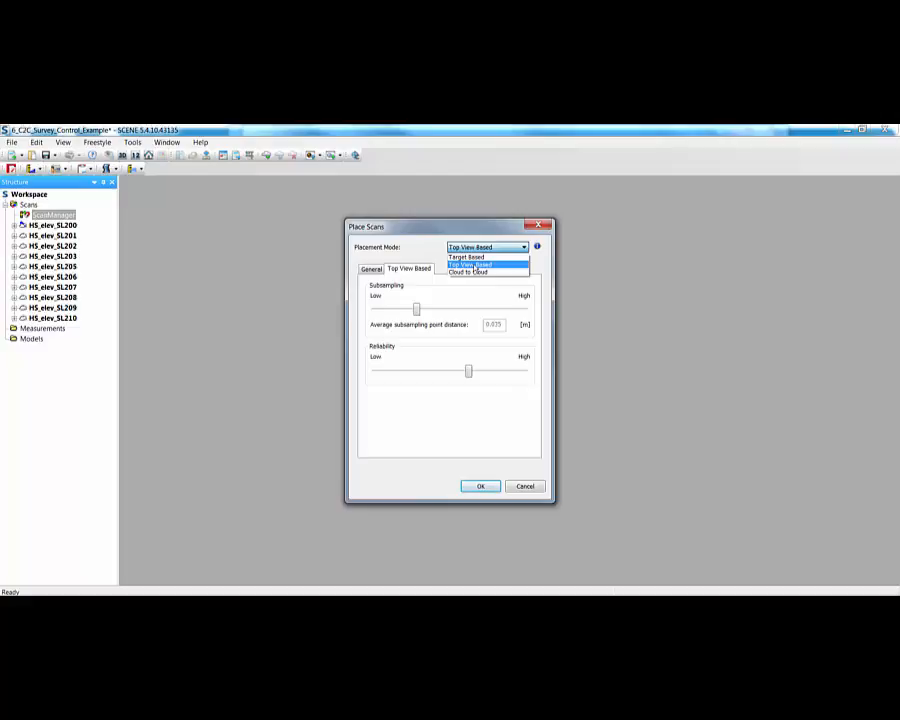
{"action": "left_click", "coordinate": [477, 273]}
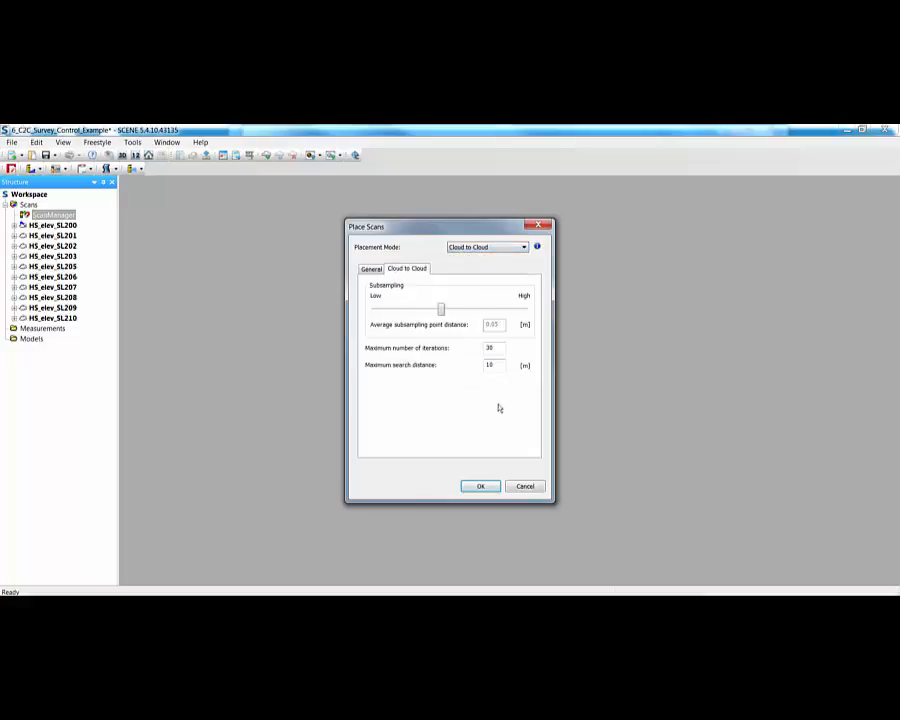
{"action": "left_click", "coordinate": [481, 486]}
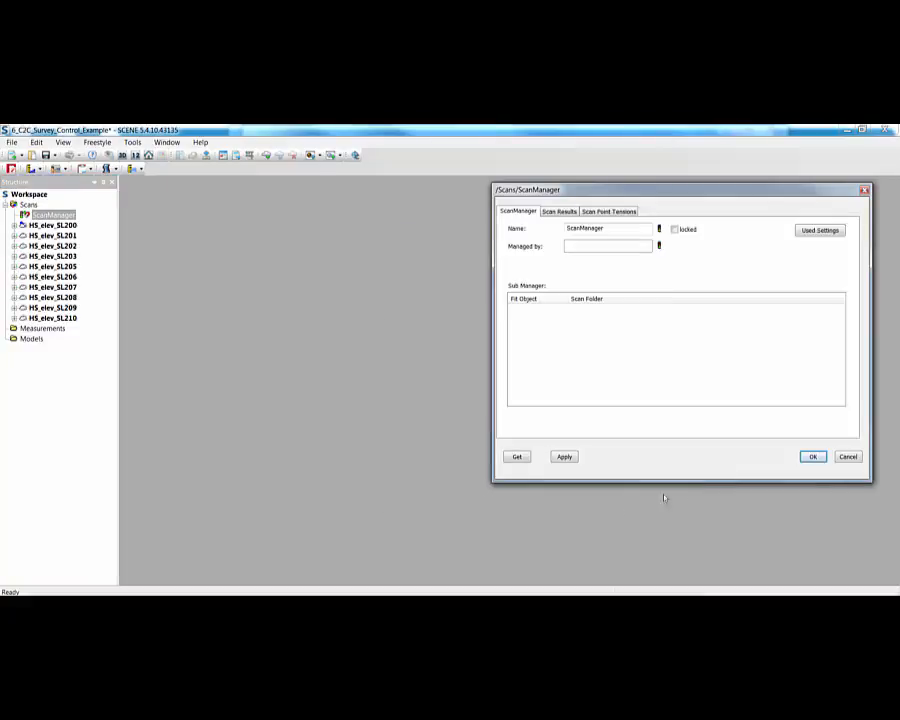
{"action": "left_click", "coordinate": [812, 456]}
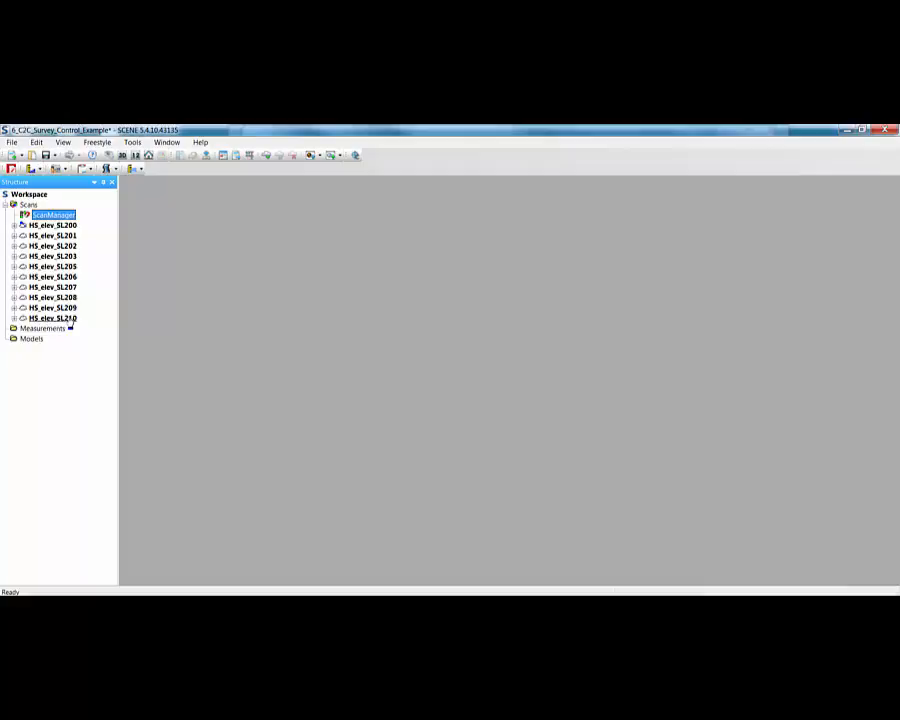
- Check the Z position of reference scan HS_elev_SL200 in its transformation properties after registration
{"action": "right_click", "coordinate": [60, 225]}
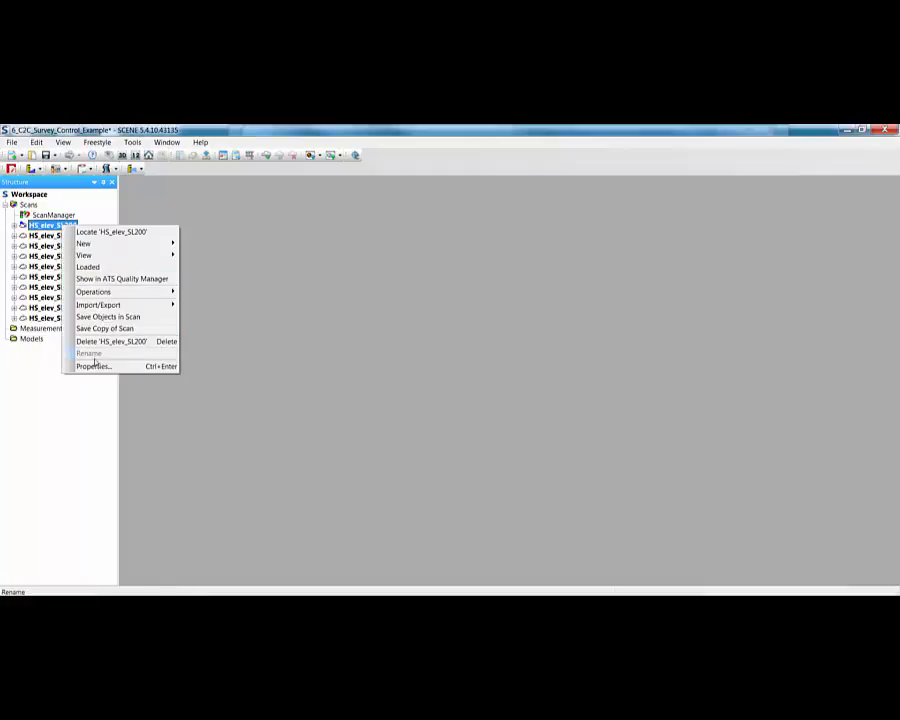
{"action": "left_click", "coordinate": [94, 367]}
{"action": "left_click", "coordinate": [187, 170]}
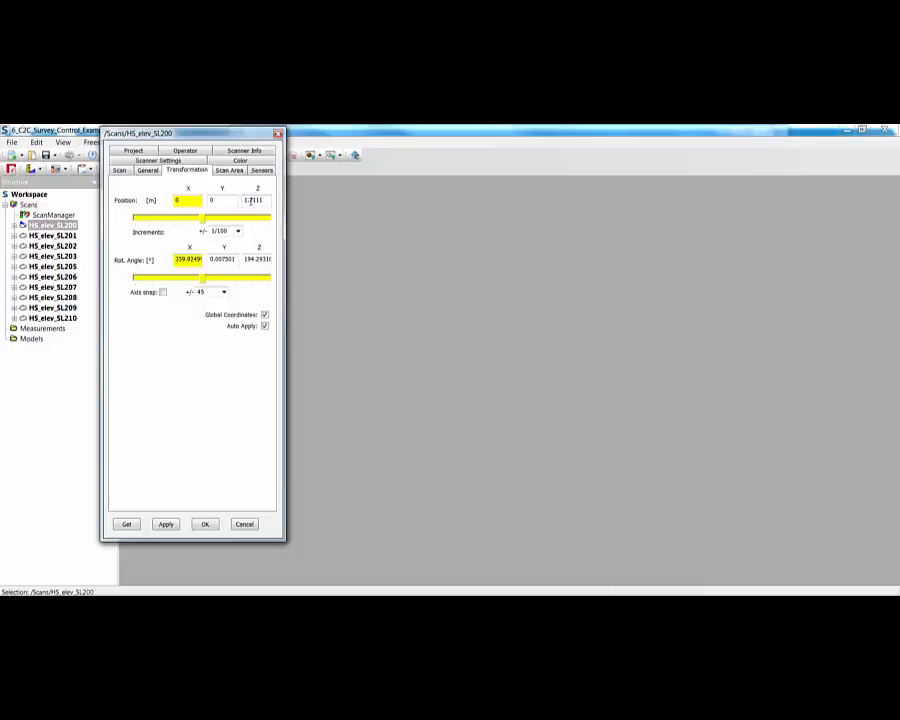
{"action": "left_click", "coordinate": [207, 525]}
- Check the registered position of scan HS_elev_SL210 in its transformation properties
{"action": "left_click", "coordinate": [70, 318]}
{"action": "right_click", "coordinate": [76, 318]}
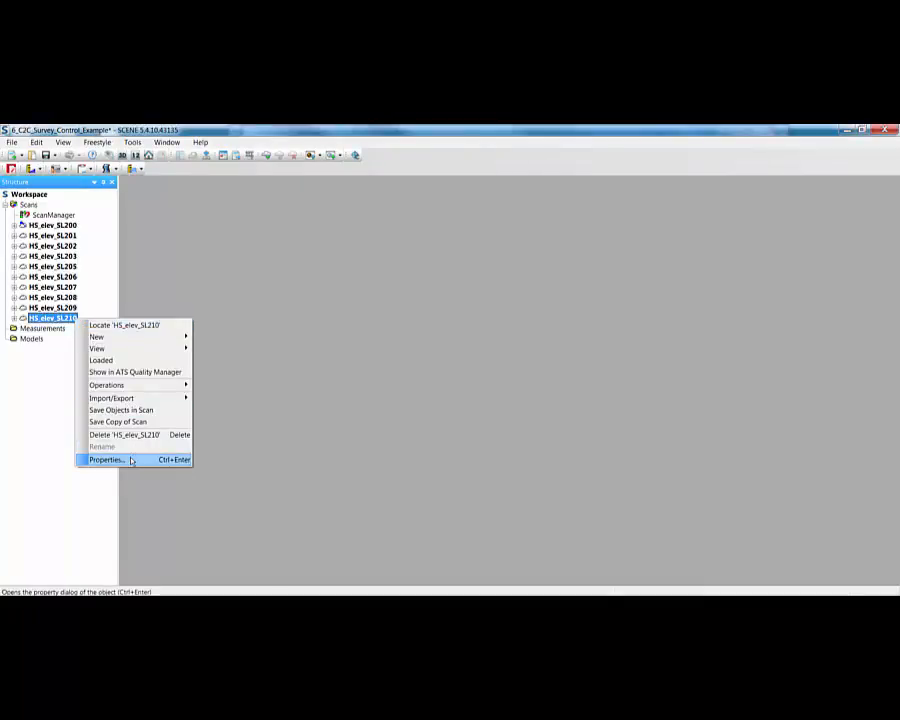
{"action": "left_click", "coordinate": [128, 459]}
{"action": "left_click", "coordinate": [232, 170]}
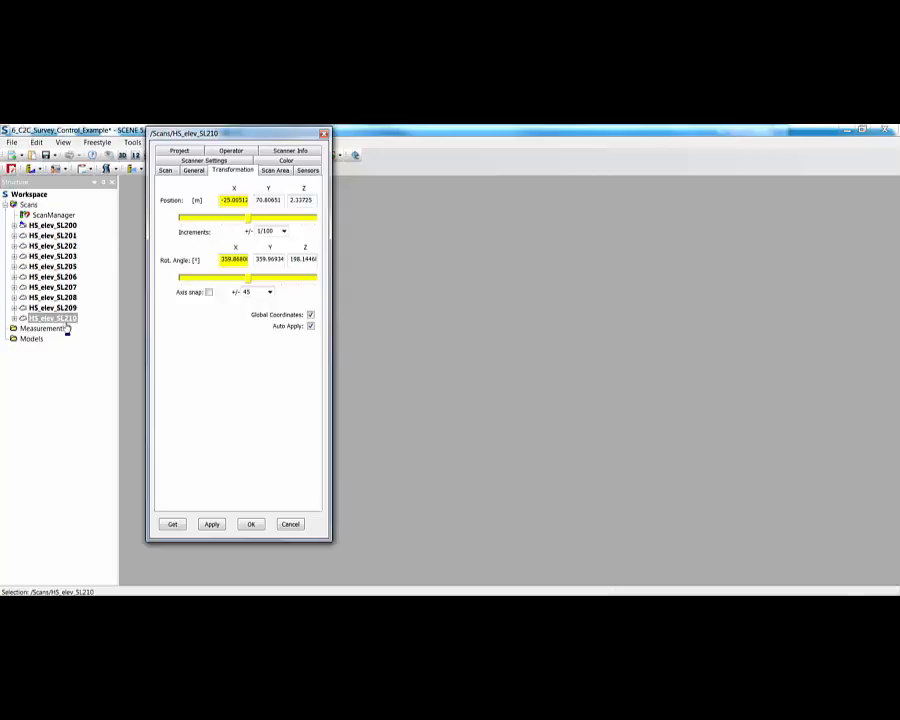
{"action": "left_click", "coordinate": [251, 524]}
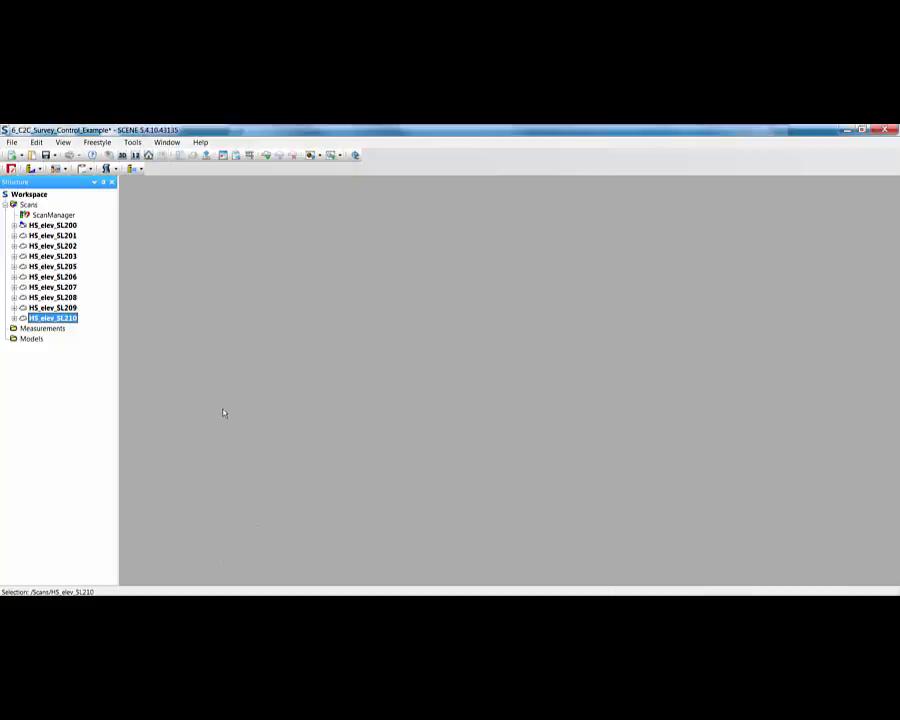
- Open the Scans folder in the Correspondence View, loading all scans with a maximum size of 1 million scan points
{"action": "right_click", "coordinate": [30, 205]}
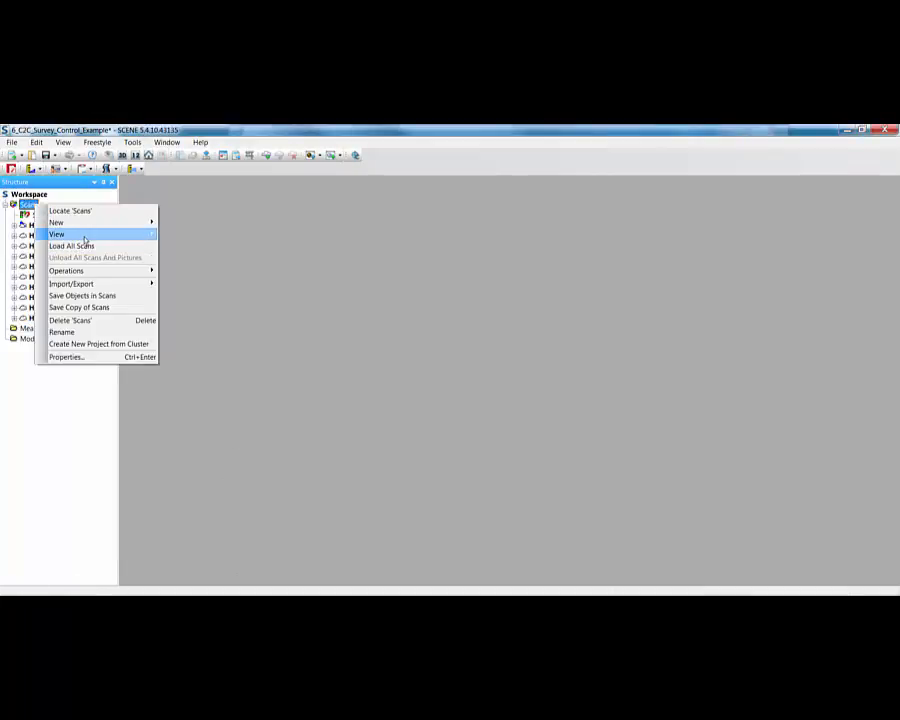
{"action": "mouse_move", "coordinate": [85, 234]}
{"action": "left_click", "coordinate": [190, 257]}
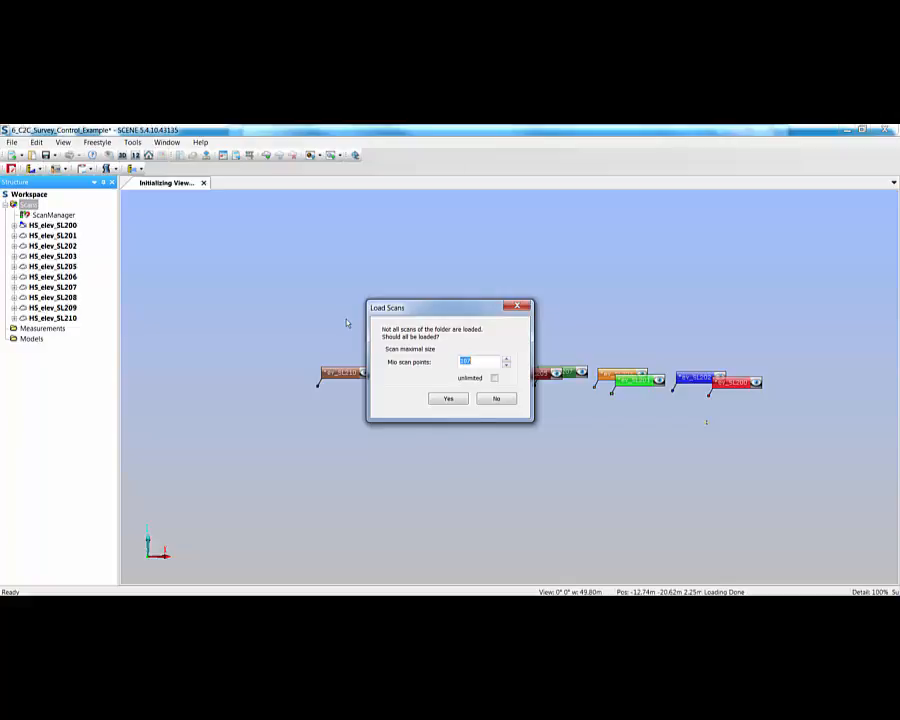
{"action": "type", "text": "1"}
{"action": "key", "text": "Return"}
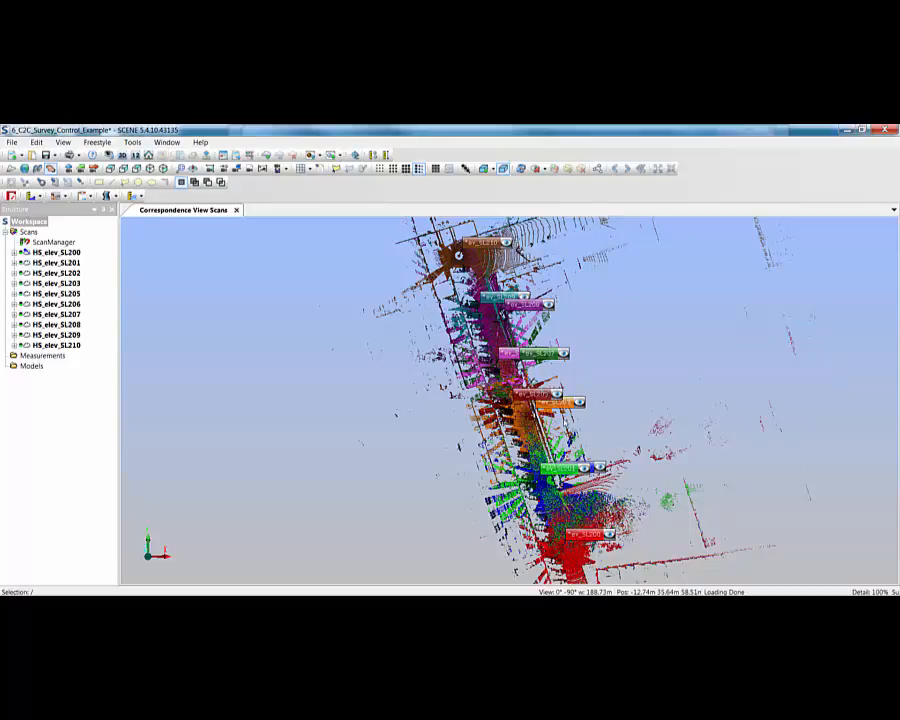
- Inspect the alignment of the walls around scan HS_elev_SL205 from above, switching the point clouds to the transparent clear view
{"action": "scroll", "coordinate": [368, 298], "scroll_direction": "up", "scroll_amount": 3}
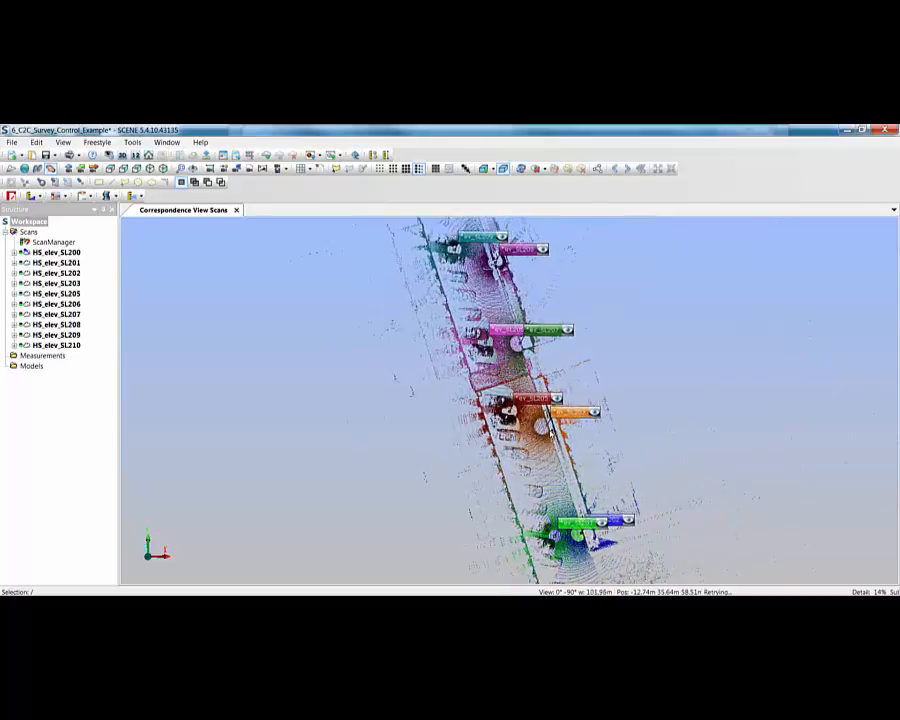
{"action": "scroll", "coordinate": [549, 430], "scroll_direction": "up", "scroll_amount": 7}
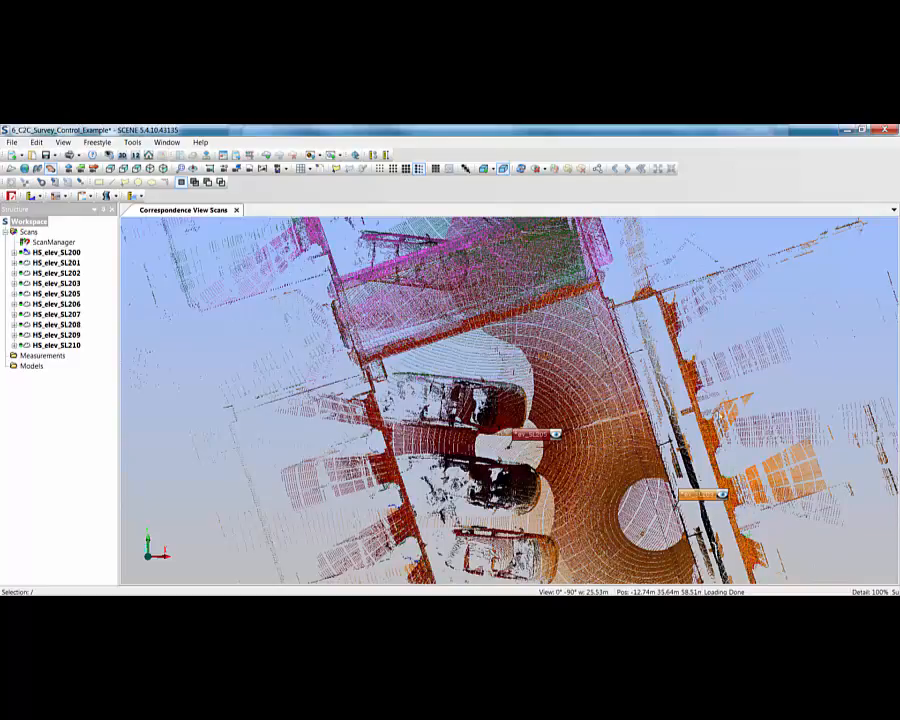
{"action": "scroll", "coordinate": [524, 418], "scroll_direction": "up", "scroll_amount": 1}
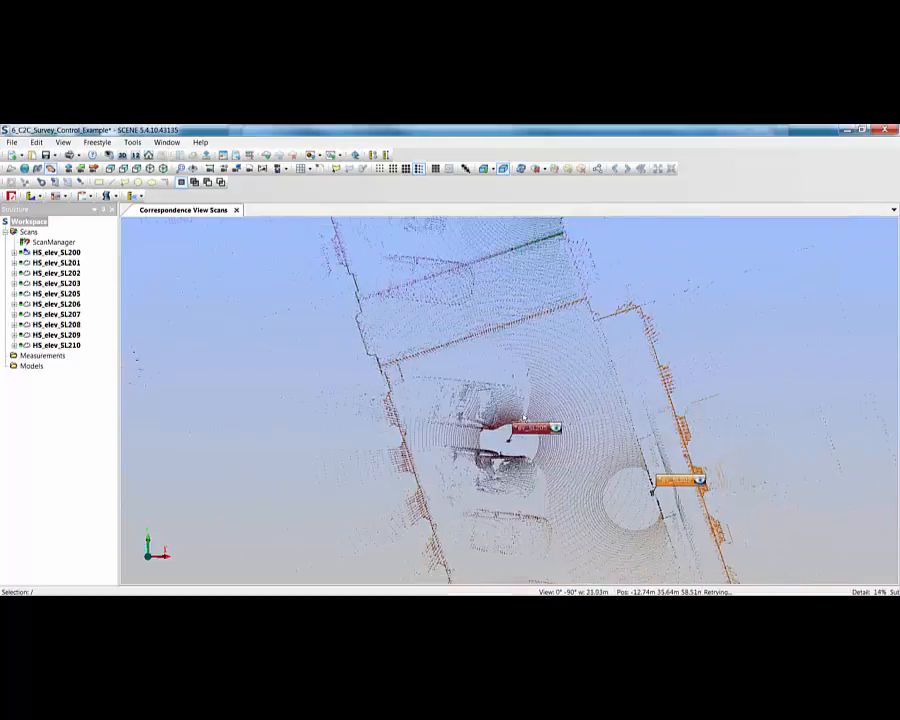
{"action": "scroll", "coordinate": [524, 418], "scroll_direction": "up", "scroll_amount": 2}
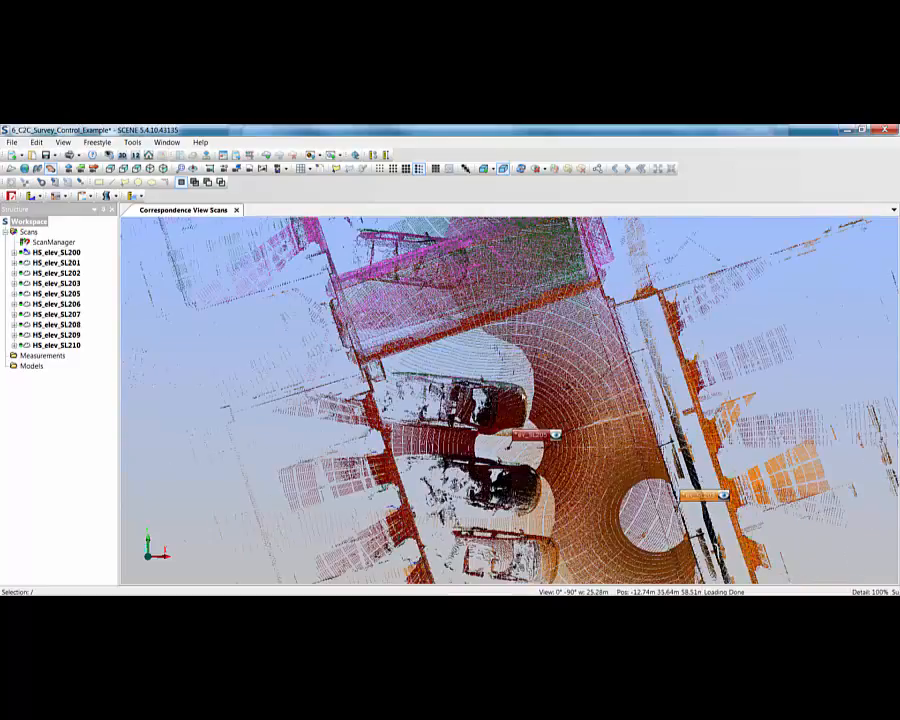
{"action": "left_click", "coordinate": [448, 169]}
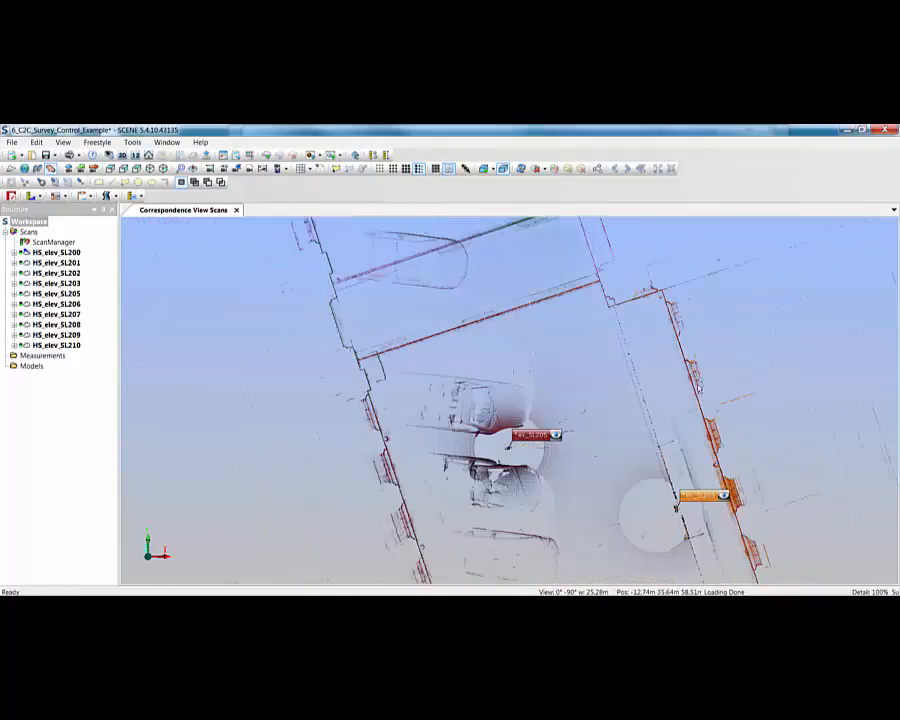
- Examine the alignment of the remaining scans from above, around HS_elev_SL201 and HS_elev_SL202, and in a side view of the whole facade row
{"action": "scroll", "coordinate": [456, 426], "scroll_direction": "down", "scroll_amount": 3}
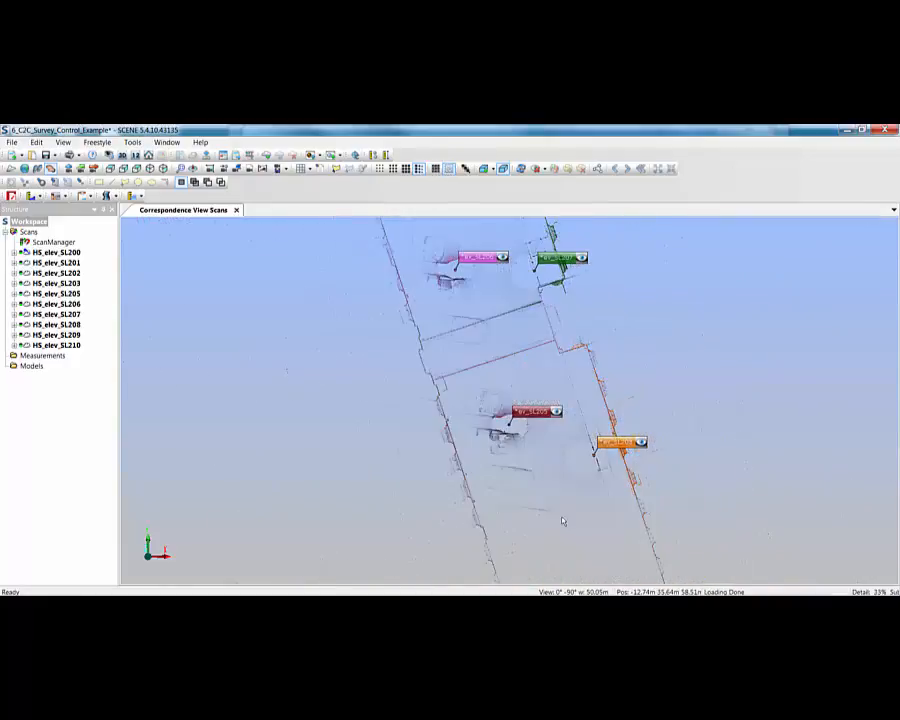
{"action": "left_click_drag", "start_coordinate": [562, 521], "coordinate": [426, 193]}
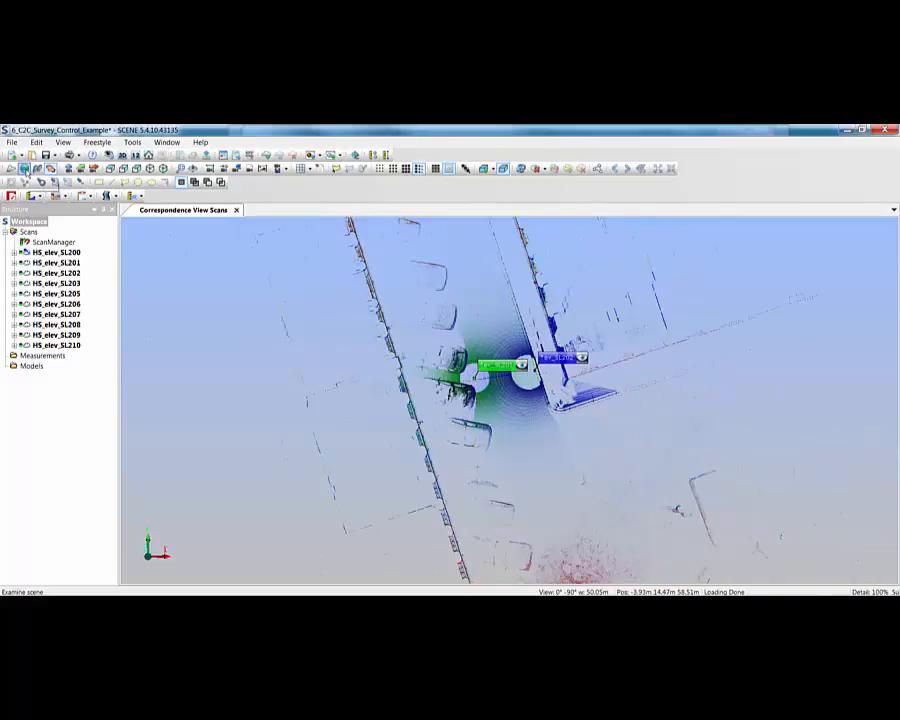
{"action": "left_click", "coordinate": [26, 172]}
{"action": "left_click_drag", "start_coordinate": [487, 380], "coordinate": [387, 411]}
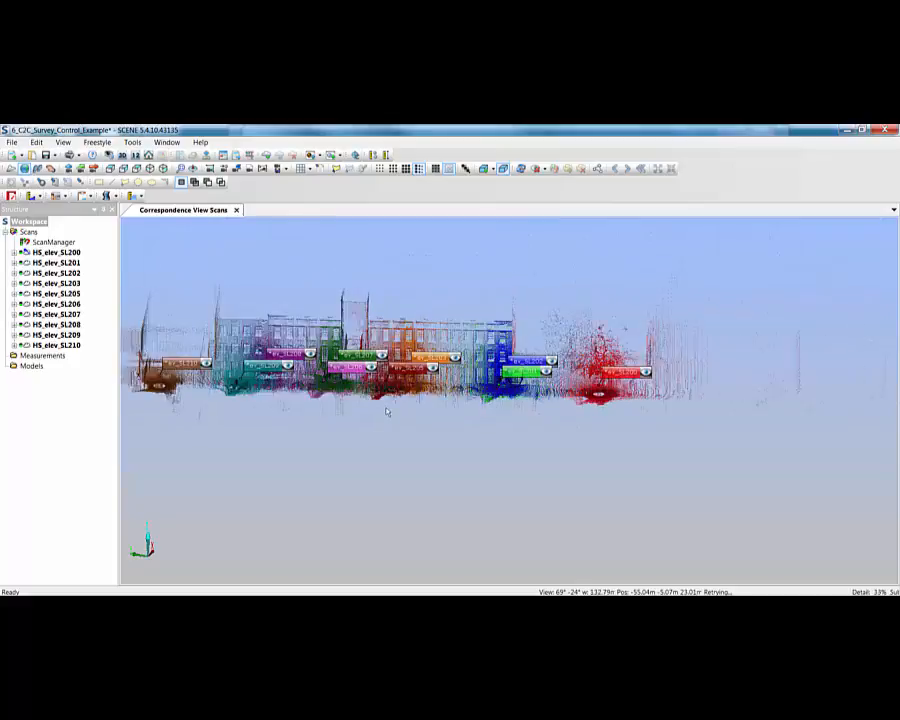
{"action": "scroll", "coordinate": [387, 411], "scroll_direction": "up", "scroll_amount": 5}
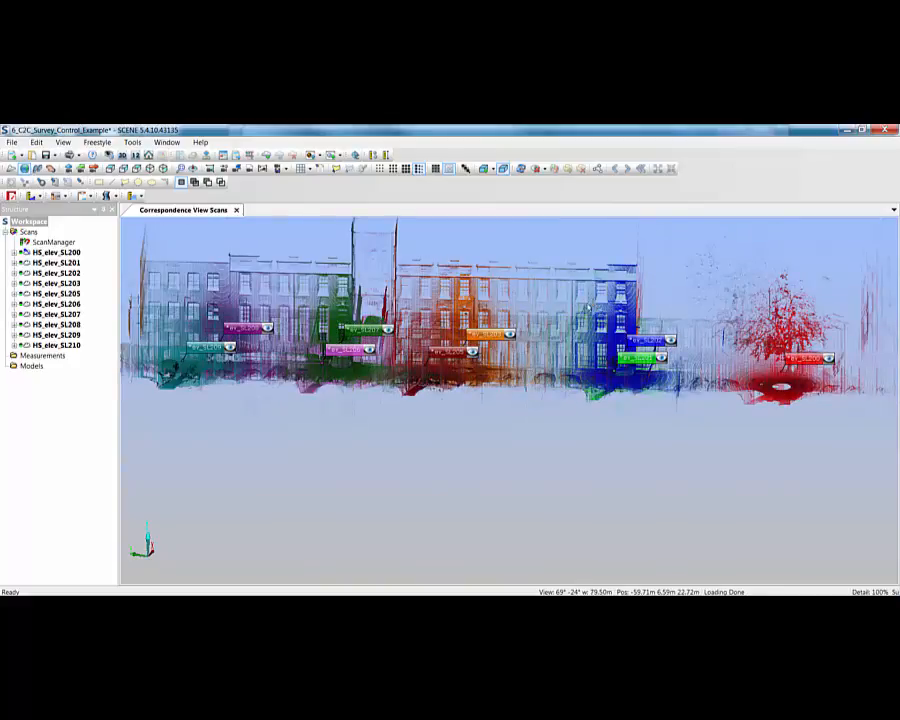
{"action": "scroll", "coordinate": [590, 418], "scroll_direction": "down", "scroll_amount": 5}
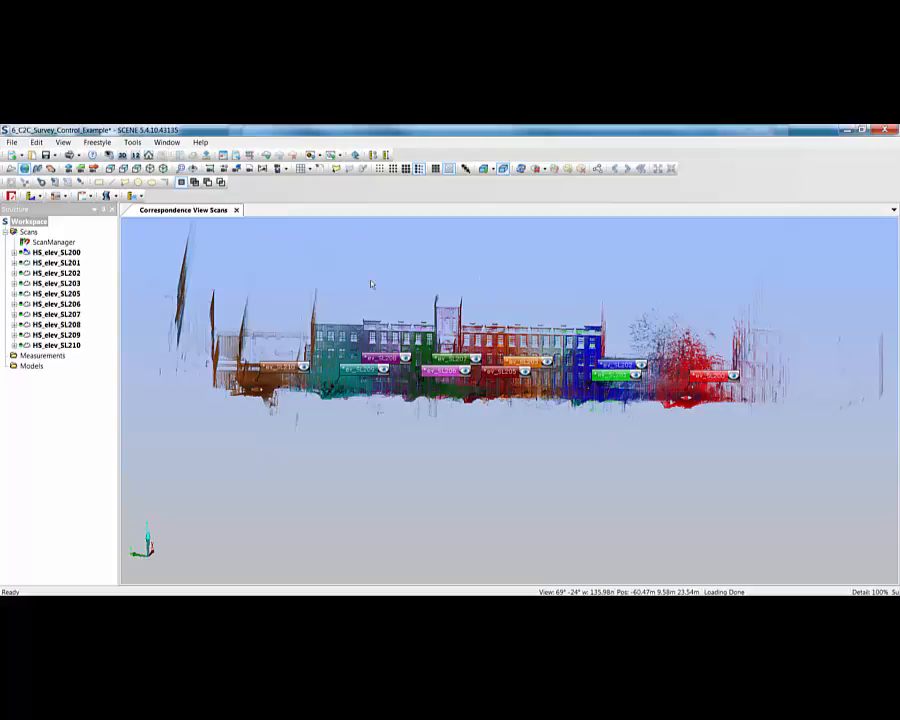
{"action": "right_click", "coordinate": [428, 495]}
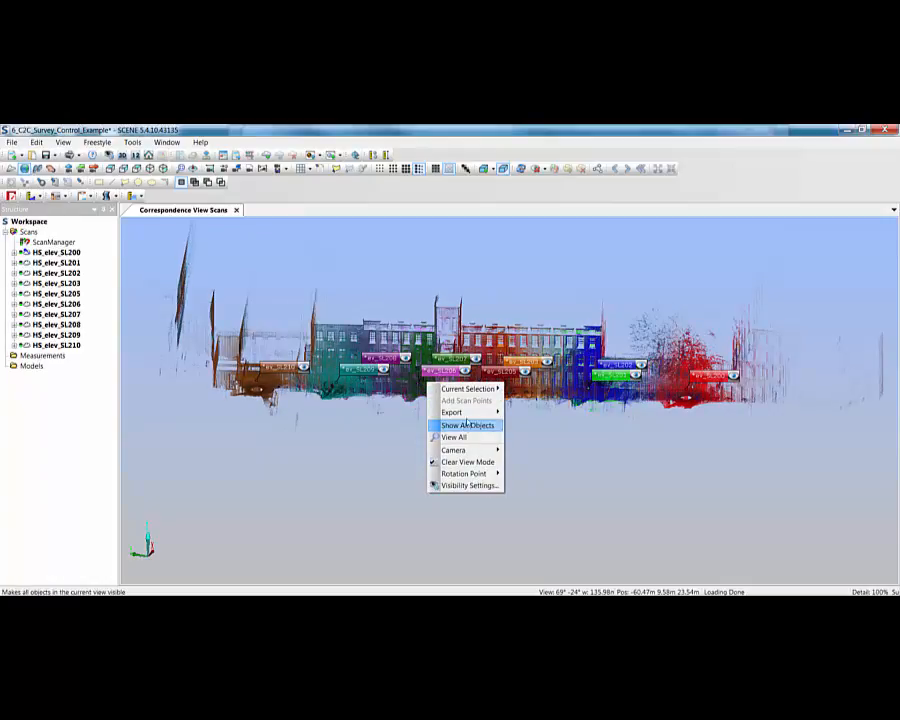
{"action": "mouse_move", "coordinate": [501, 416]}
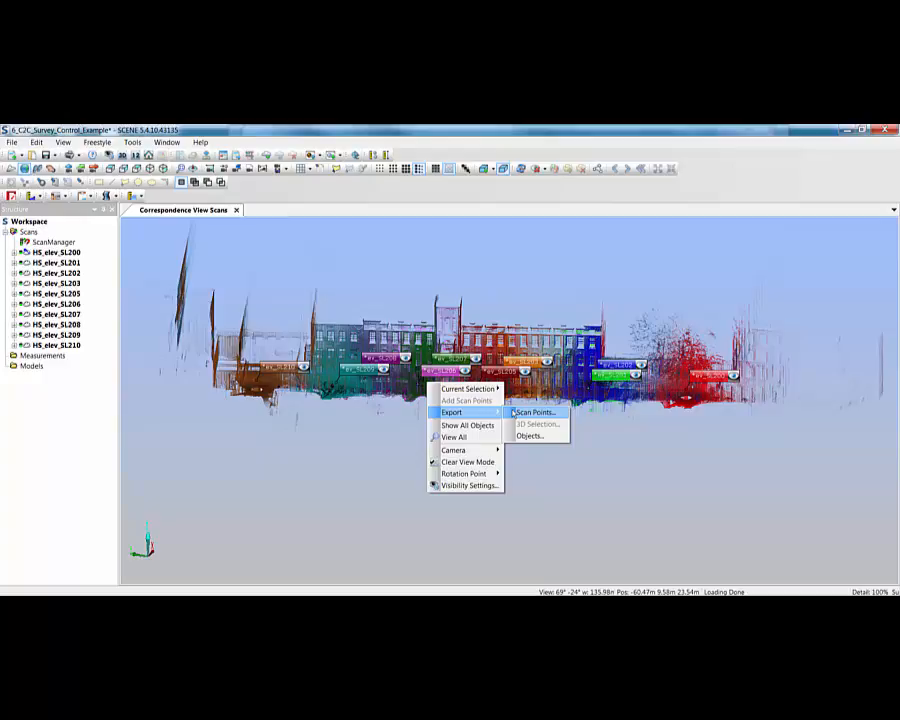
{"action": "left_click", "coordinate": [553, 478]}
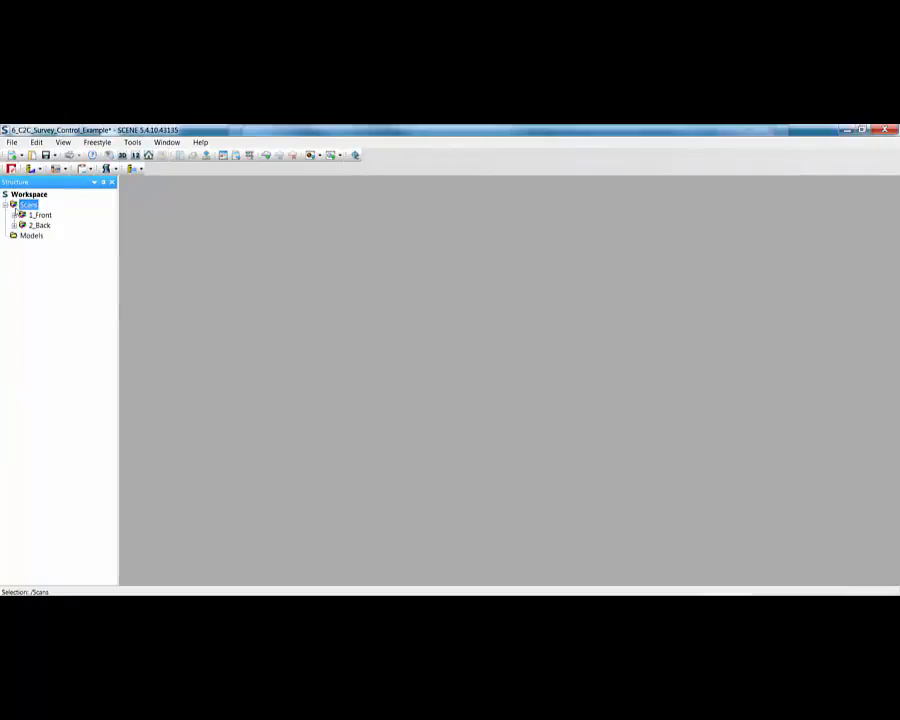
- Expand the 1_Front and 2_Back clusters and open scan HS_elev_SL206 in Planar View
{"action": "left_click", "coordinate": [14, 215]}
{"action": "left_click", "coordinate": [14, 277]}
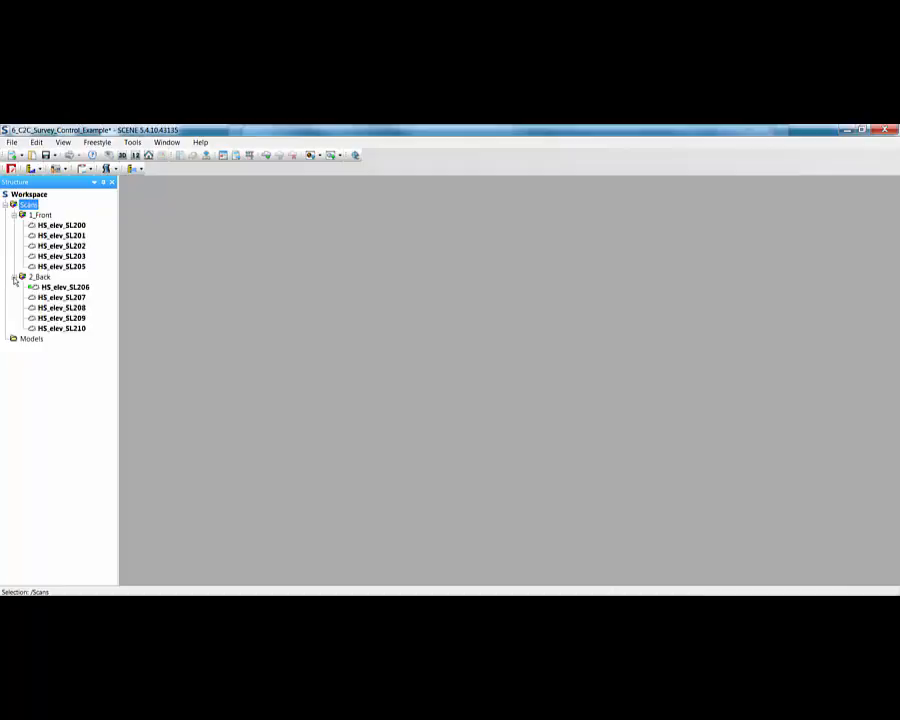
{"action": "right_click", "coordinate": [71, 290]}
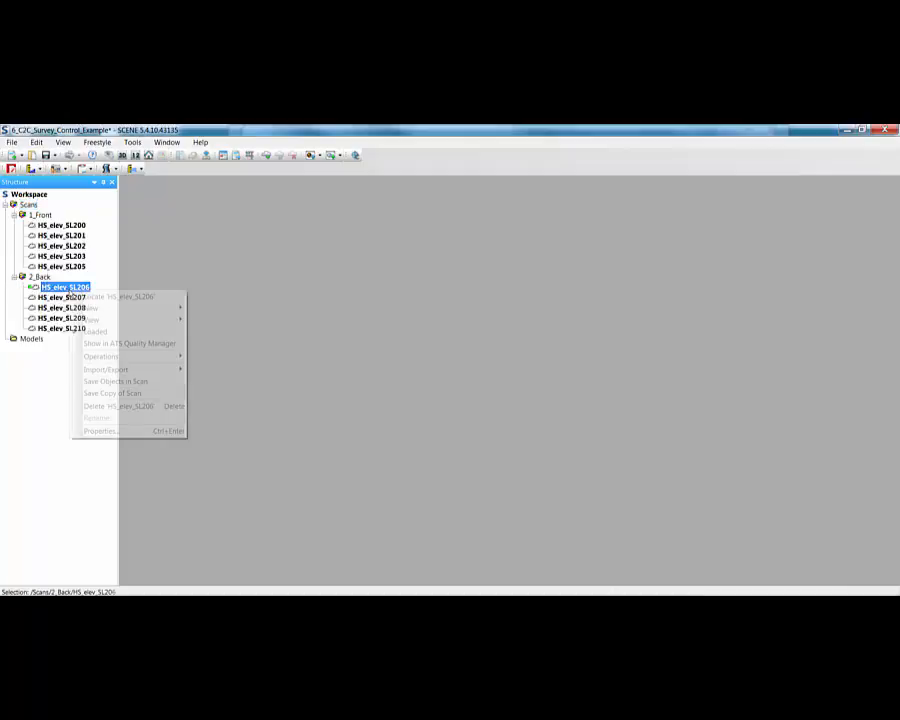
{"action": "mouse_move", "coordinate": [100, 318]}
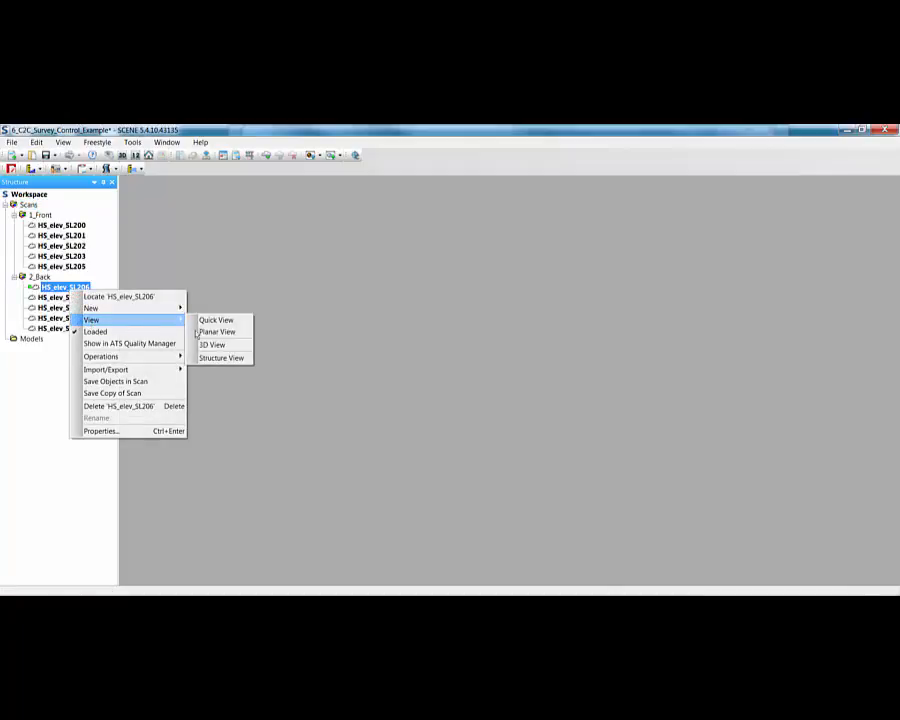
{"action": "left_click", "coordinate": [215, 331]}
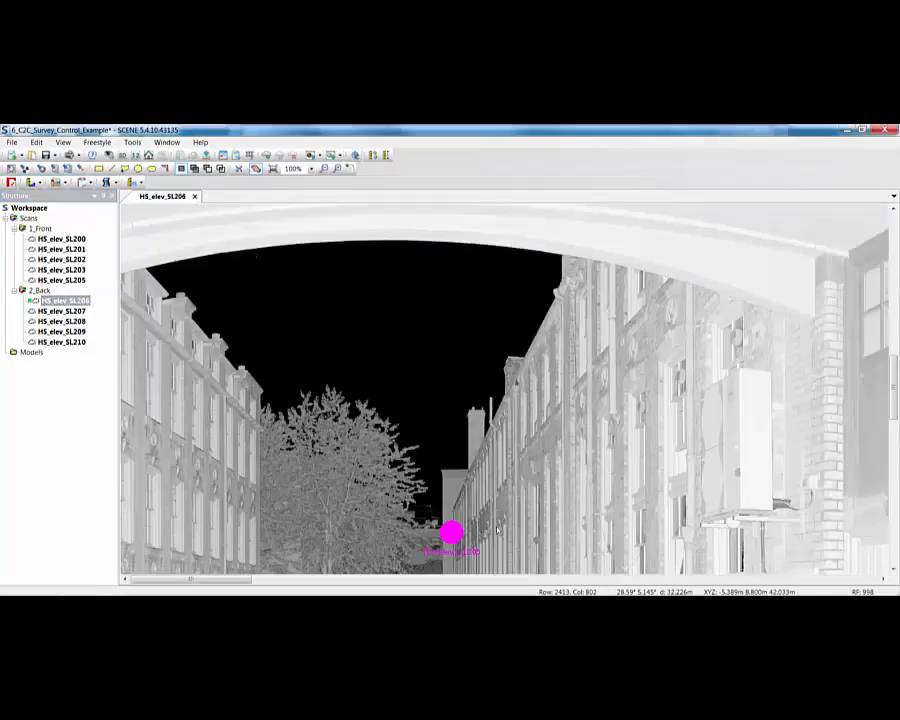
- Mark a scan point on the ground in front of the parked car in HS_elev_SL206 and name it Datum
{"action": "scroll", "coordinate": [419, 330], "scroll_direction": "up", "scroll_amount": 5}
{"action": "scroll", "coordinate": [419, 330], "scroll_direction": "up", "scroll_amount": 4}
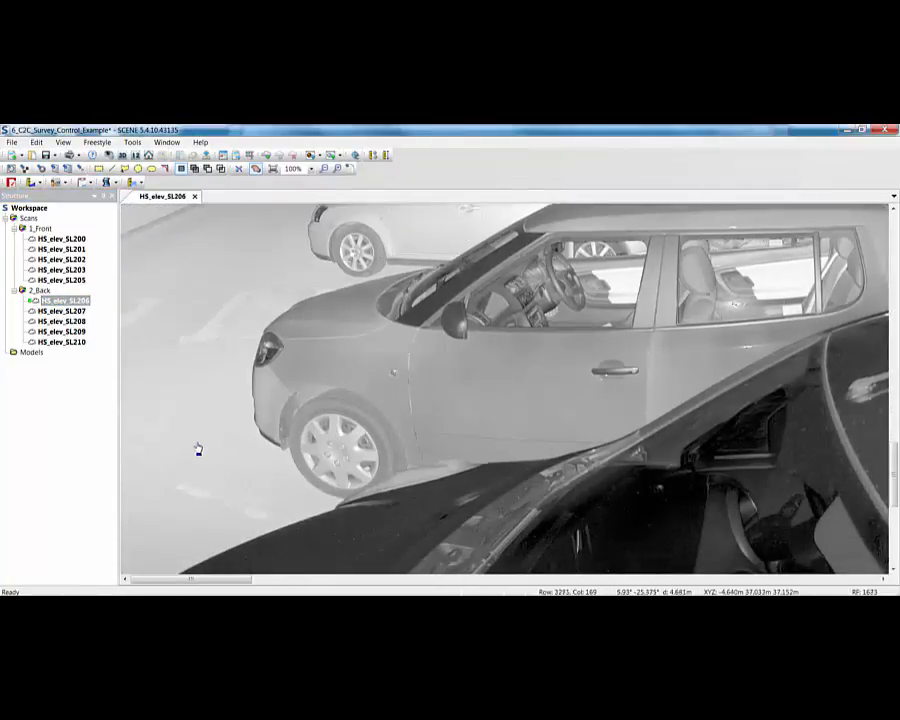
{"action": "left_click", "coordinate": [81, 168]}
{"action": "left_click", "coordinate": [182, 420]}
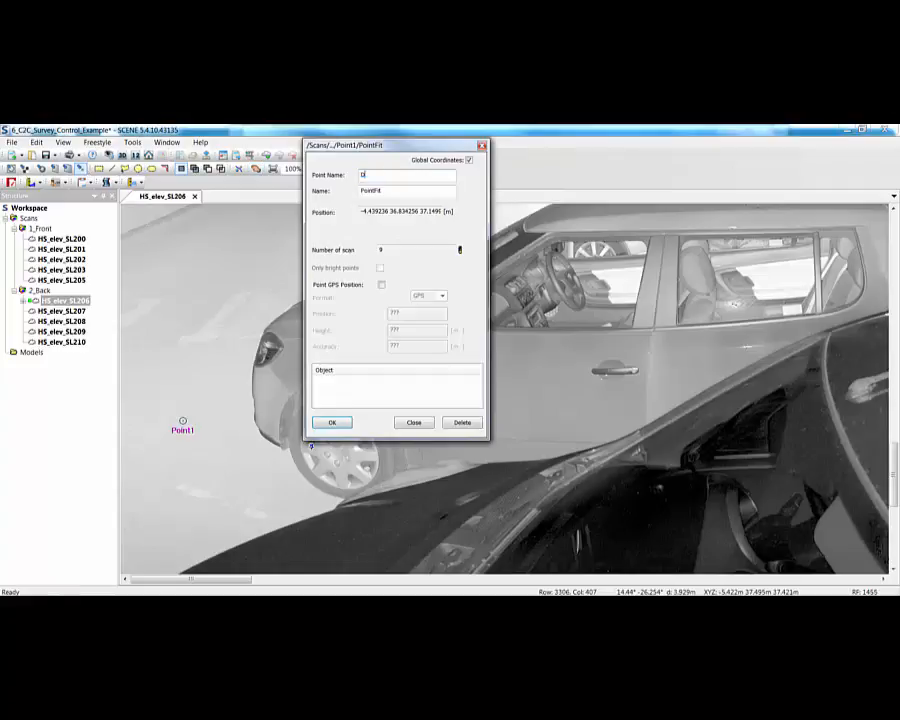
{"action": "type", "text": "Datum"}
{"action": "key", "text": "Return"}
- Select a rectangular patch of ground around the Datum point and show that selection in 3D View
{"action": "left_click_drag", "start_coordinate": [136, 375], "coordinate": [218, 472]}
{"action": "right_click", "coordinate": [207, 463]}
{"action": "mouse_move", "coordinate": [226, 466]}
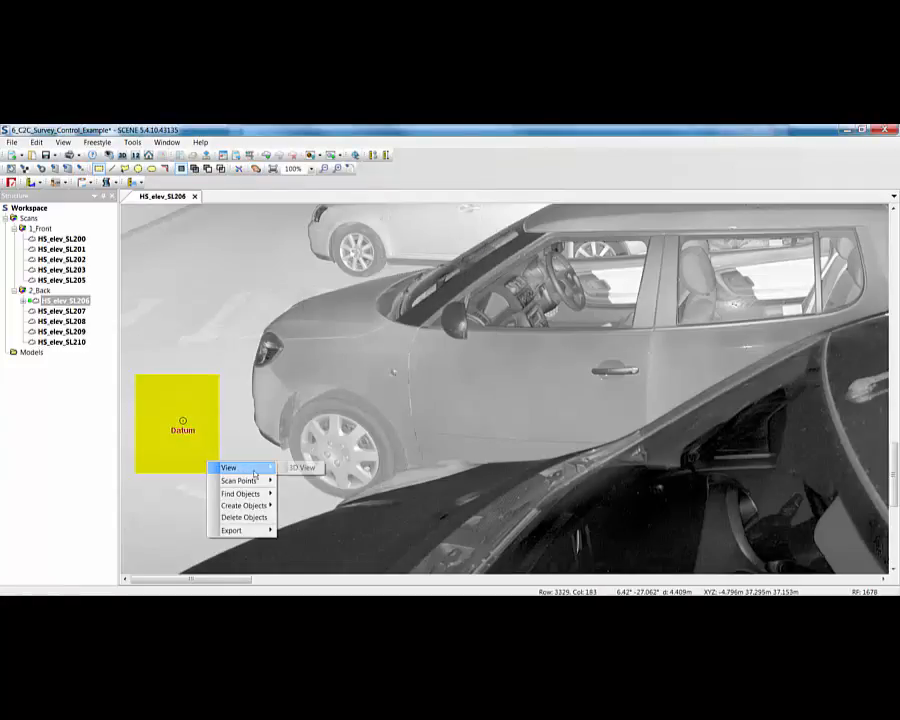
{"action": "left_click", "coordinate": [300, 466]}
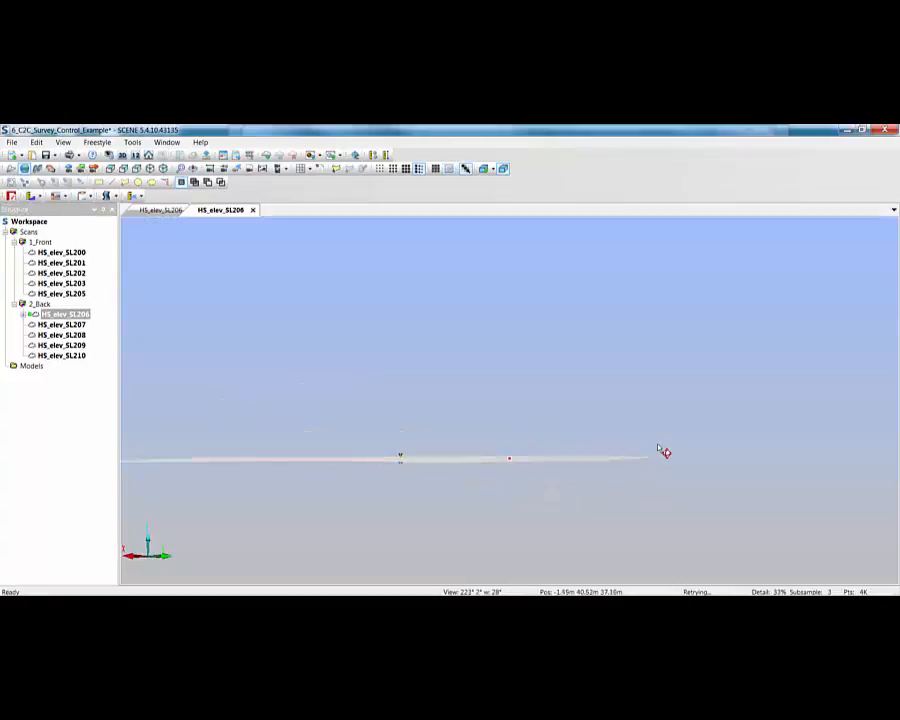
- Measure the distance from the Datum point to the scanner position of HS_elev_SL206, then close its 3D and planar views
{"action": "scroll", "coordinate": [580, 355], "scroll_direction": "down", "scroll_amount": 6}
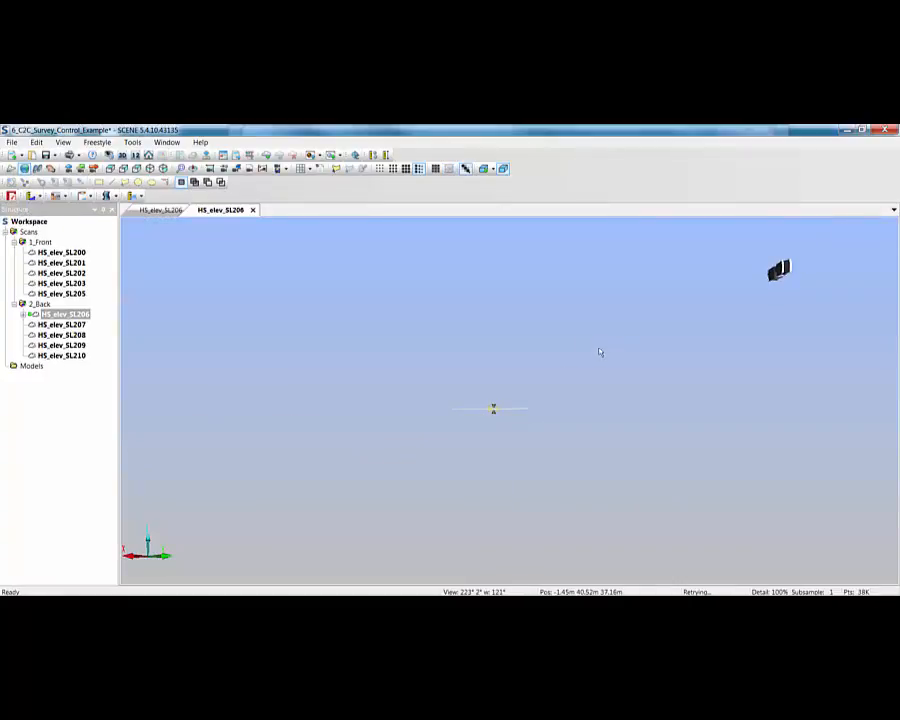
{"action": "left_click_drag", "start_coordinate": [601, 352], "coordinate": [585, 385]}
{"action": "left_click", "coordinate": [373, 155]}
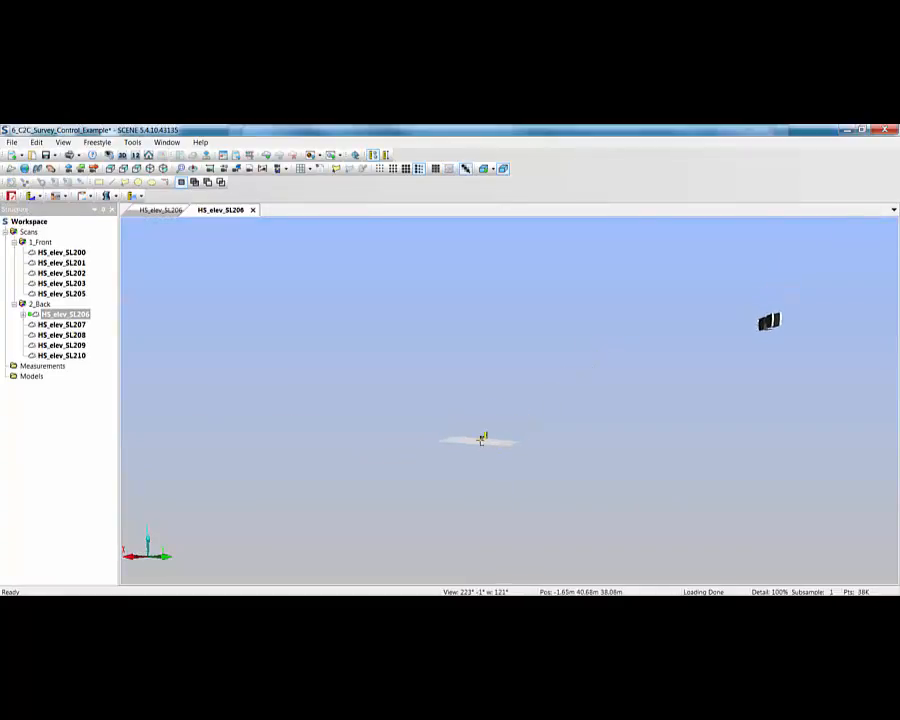
{"action": "left_click", "coordinate": [483, 440]}
{"action": "left_click", "coordinate": [766, 322]}
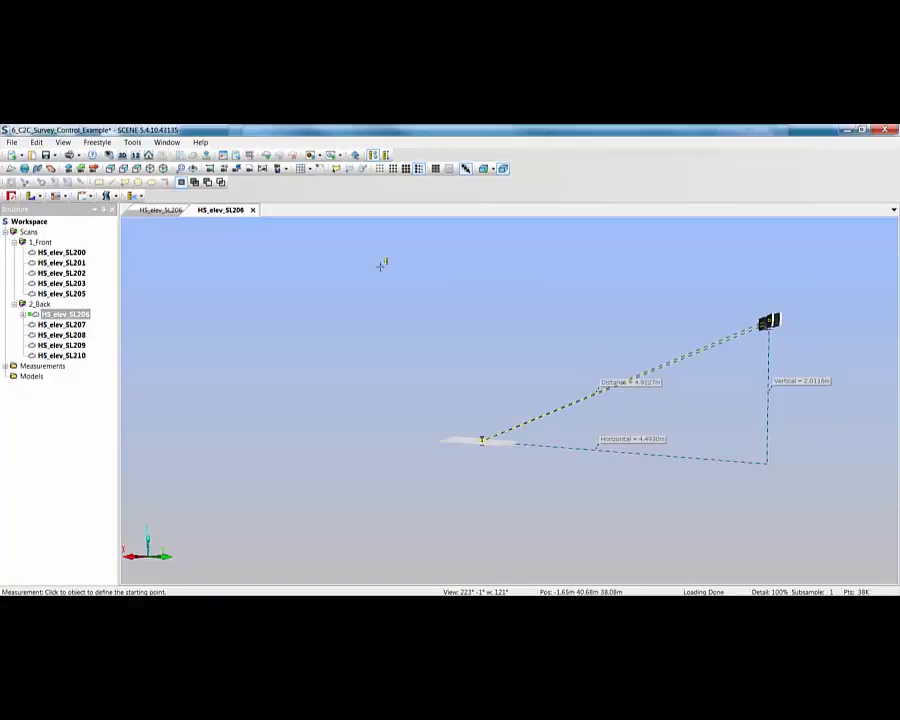
{"action": "left_click", "coordinate": [253, 210]}
{"action": "left_click", "coordinate": [195, 197]}
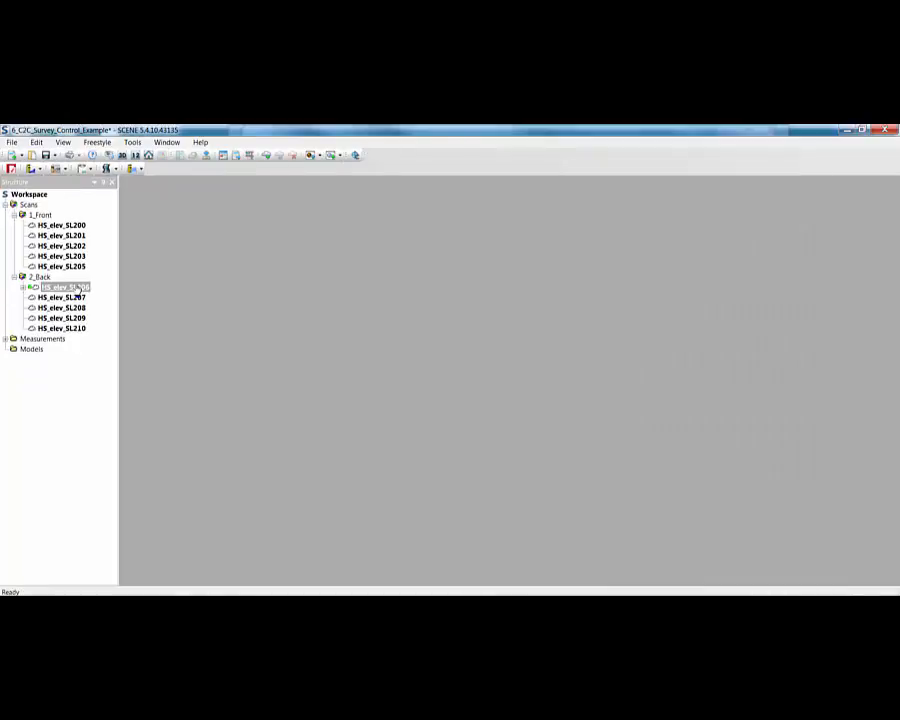
- Set the Z position of scan HS_elev_SL206 to 102.0016 m in its transformation properties and accept the change
{"action": "right_click", "coordinate": [80, 287]}
{"action": "left_click", "coordinate": [110, 425]}
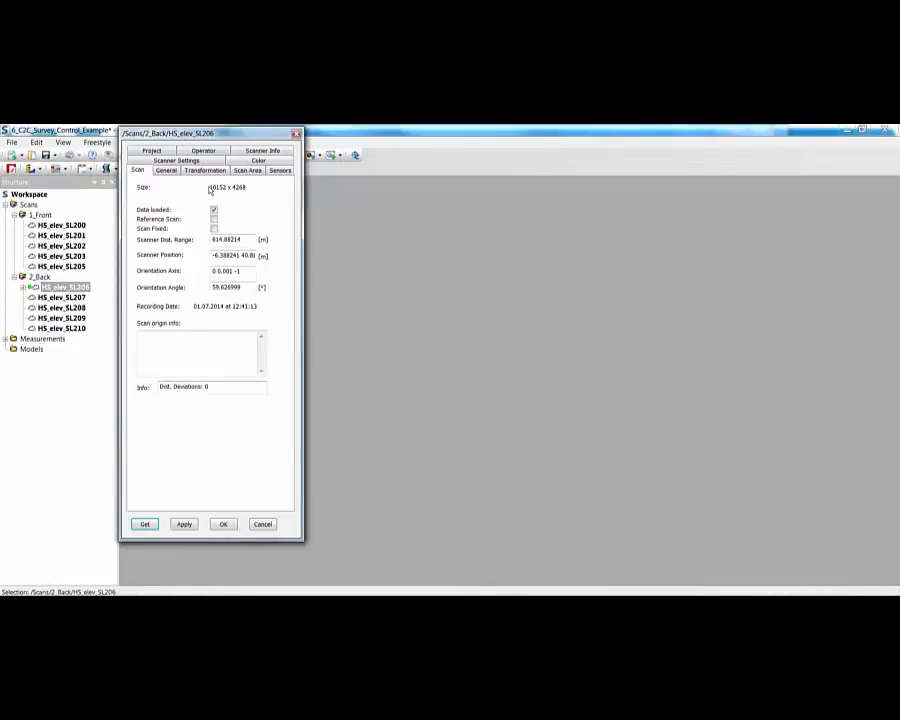
{"action": "left_click", "coordinate": [205, 170]}
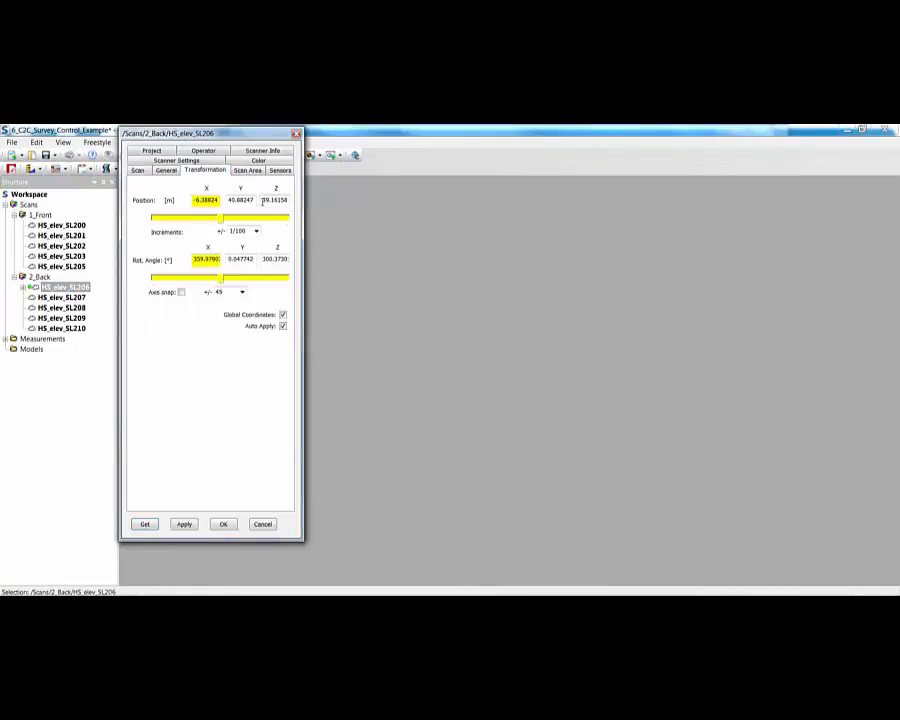
{"action": "left_click", "coordinate": [280, 201]}
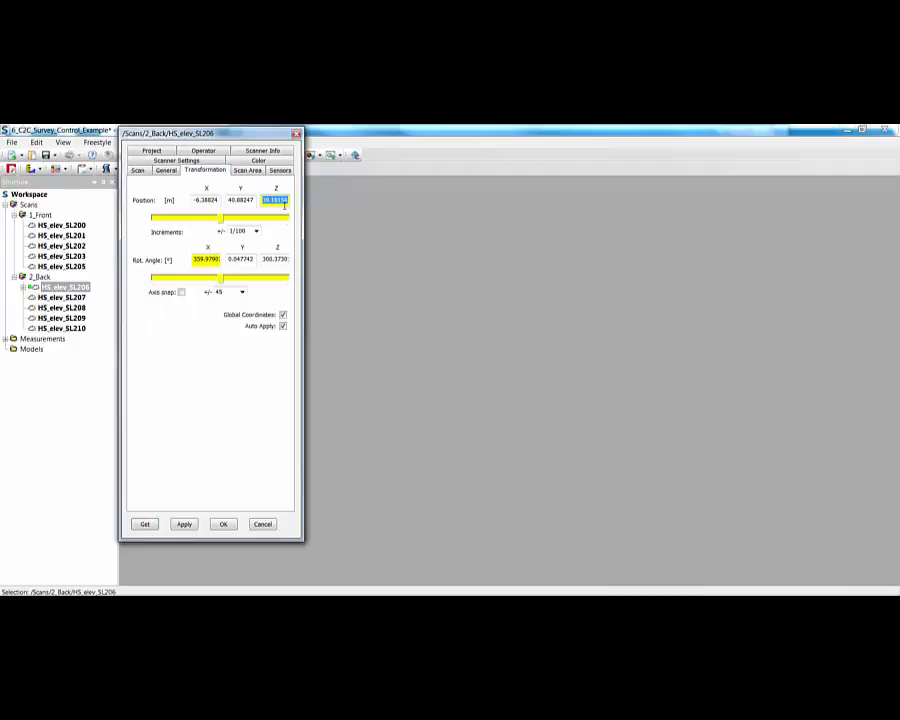
{"action": "type", "text": "102.0016"}
{"action": "left_click", "coordinate": [223, 524]}
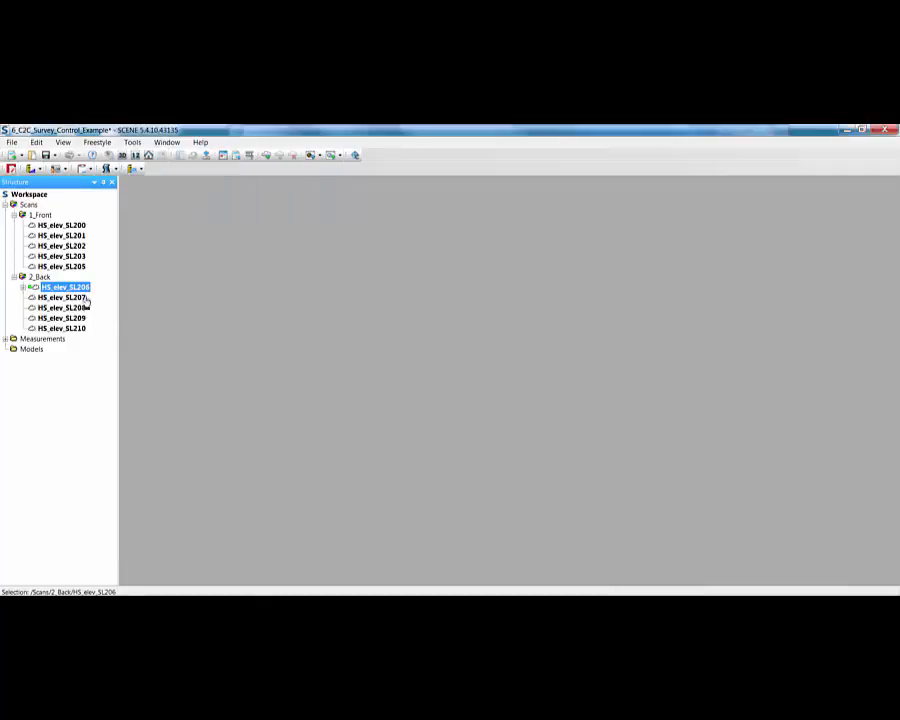
- Define HS_elev_SL206 as the reference scan for registration
{"action": "right_click", "coordinate": [88, 289]}
{"action": "mouse_move", "coordinate": [150, 353]}
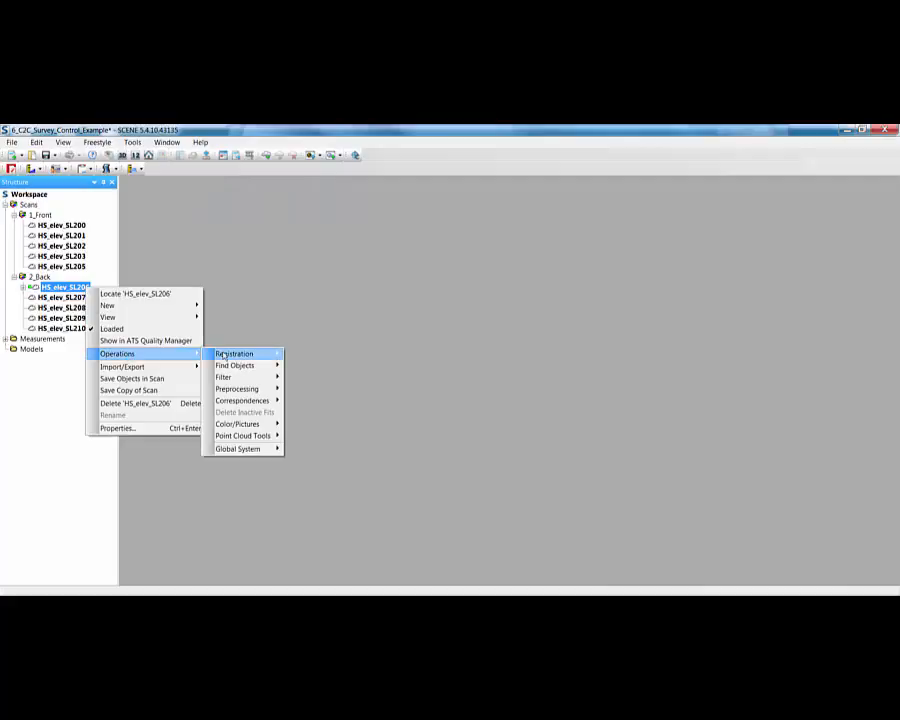
{"action": "mouse_move", "coordinate": [250, 355]}
{"action": "left_click", "coordinate": [303, 366]}
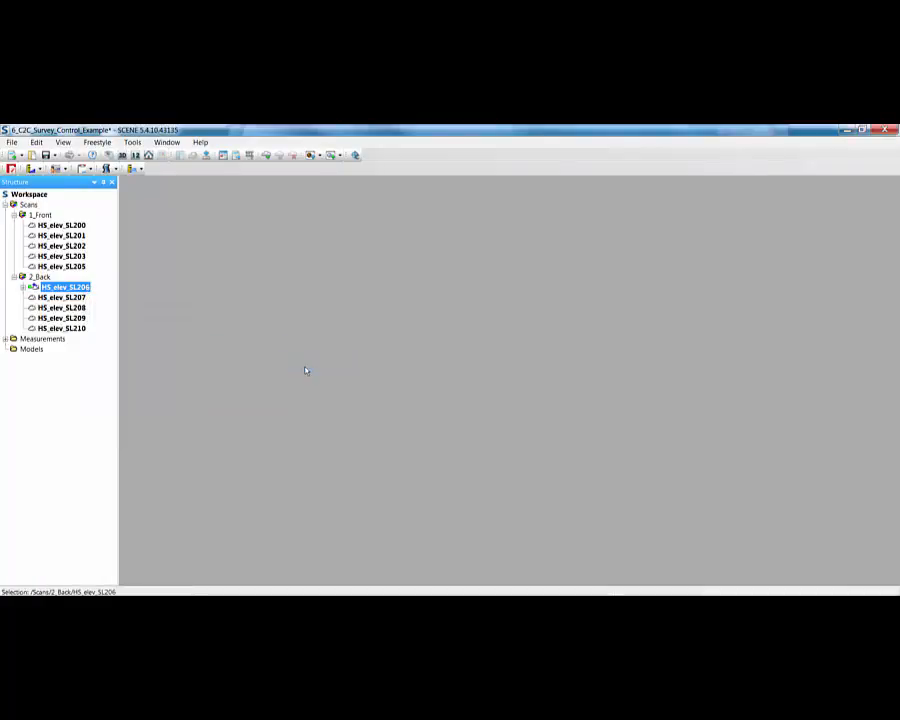
- Define the 2_Back cluster as the reference cluster for registration
{"action": "left_click", "coordinate": [42, 278]}
{"action": "right_click", "coordinate": [44, 280]}
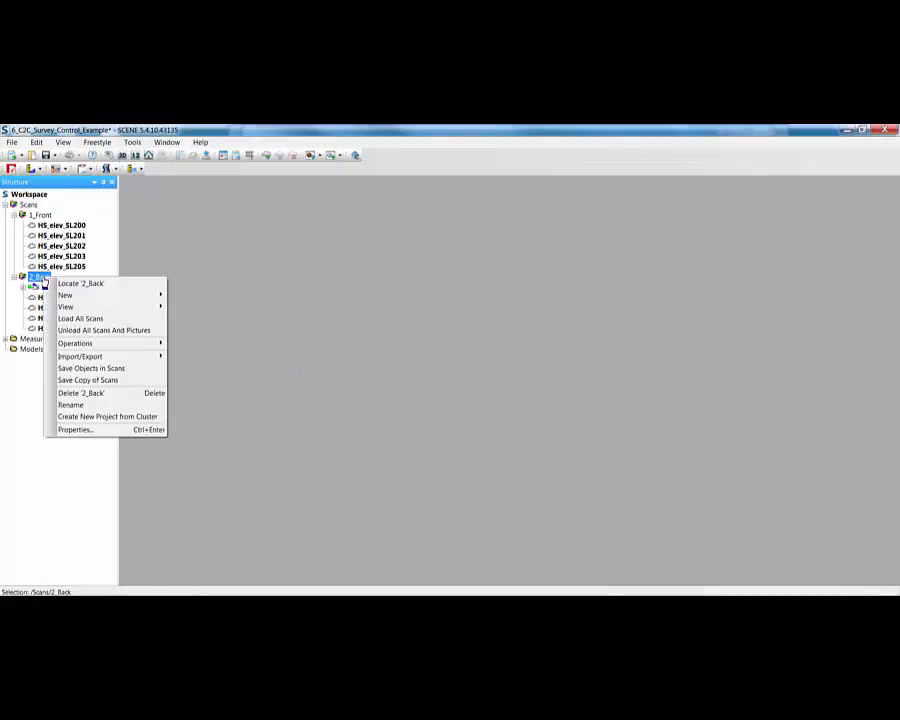
{"action": "mouse_move", "coordinate": [150, 343]}
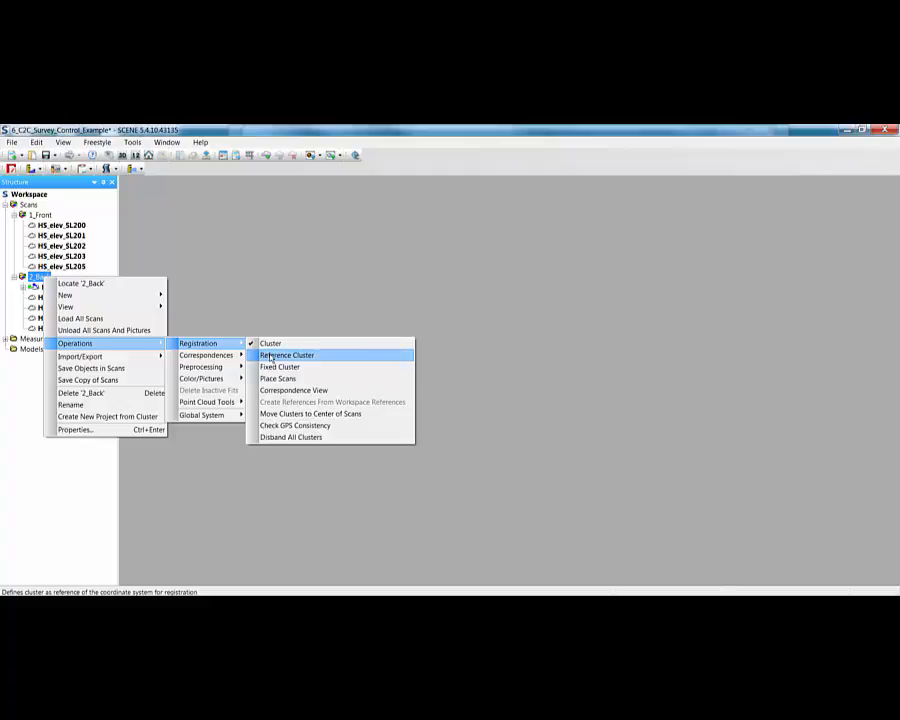
{"action": "left_click", "coordinate": [270, 356]}
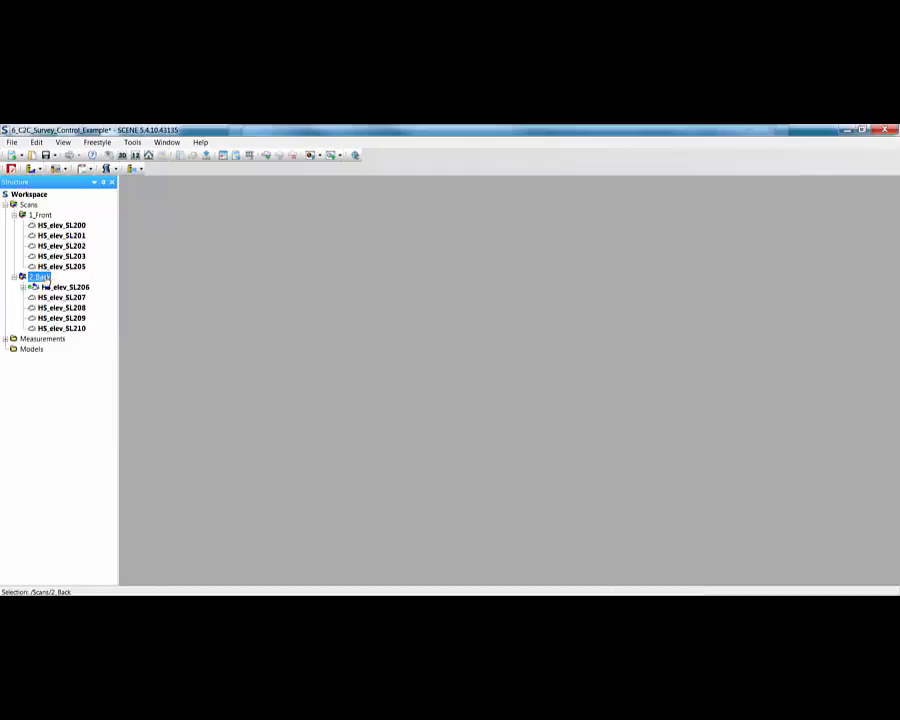
- Unload all scans in the Scans folder
{"action": "left_click", "coordinate": [28, 204]}
{"action": "right_click", "coordinate": [30, 204]}
{"action": "left_click", "coordinate": [84, 257]}
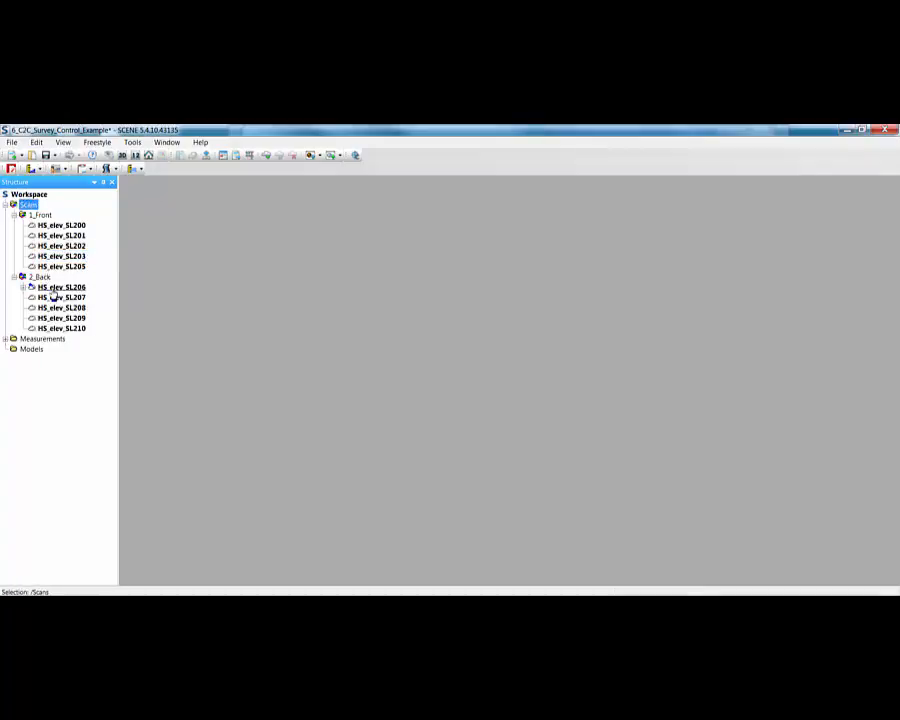
- Run Place Scans on the 2_Back cluster with the placement mode Top View Based
{"action": "left_click", "coordinate": [40, 277]}
{"action": "right_click", "coordinate": [42, 277]}
{"action": "mouse_move", "coordinate": [84, 345]}
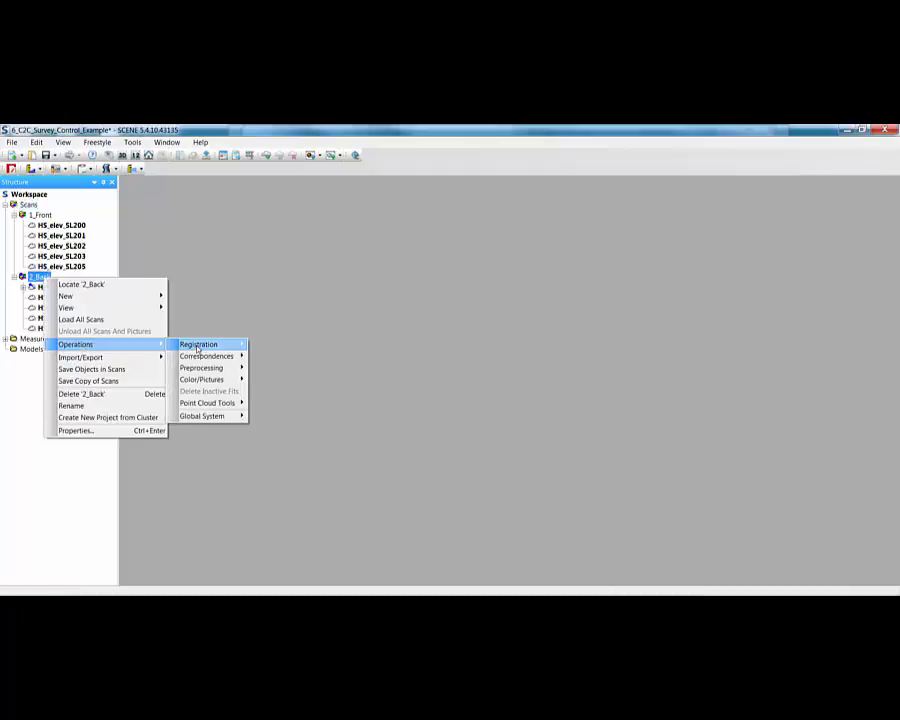
{"action": "left_click", "coordinate": [270, 377]}
{"action": "left_click", "coordinate": [483, 247]}
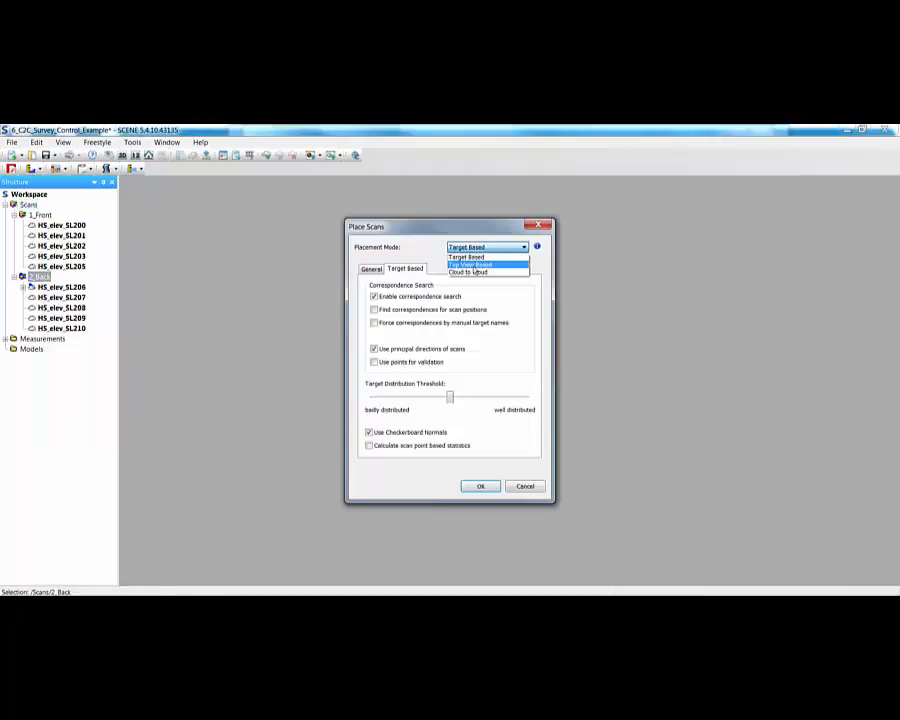
{"action": "left_click", "coordinate": [475, 268]}
{"action": "left_click", "coordinate": [479, 486]}
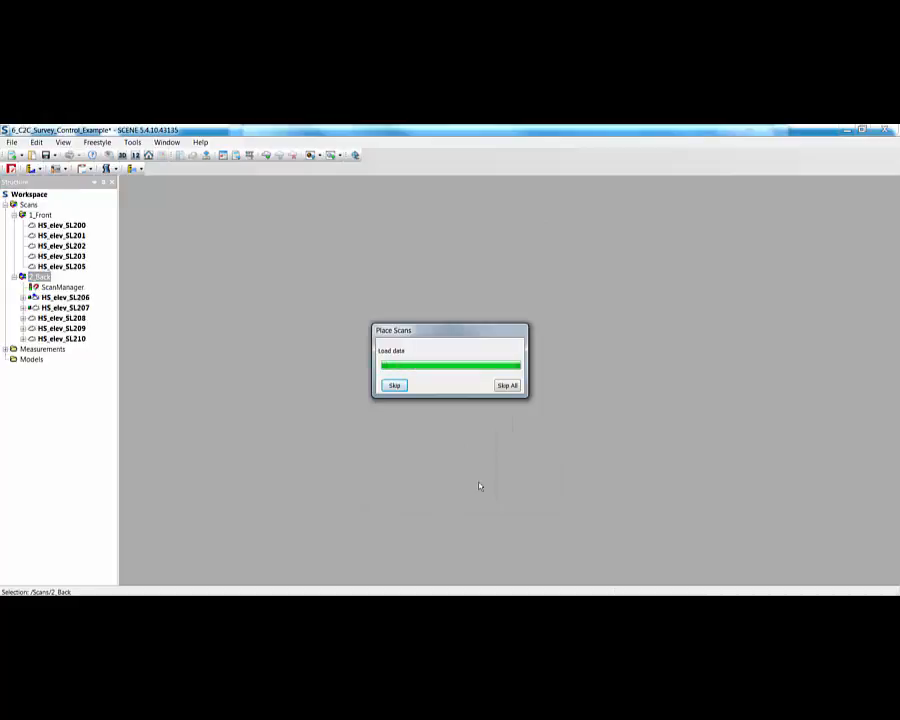
- Check the position and rotation values of scan HS_elev_SL210 in the 2_Back cluster
{"action": "left_click", "coordinate": [64, 339]}
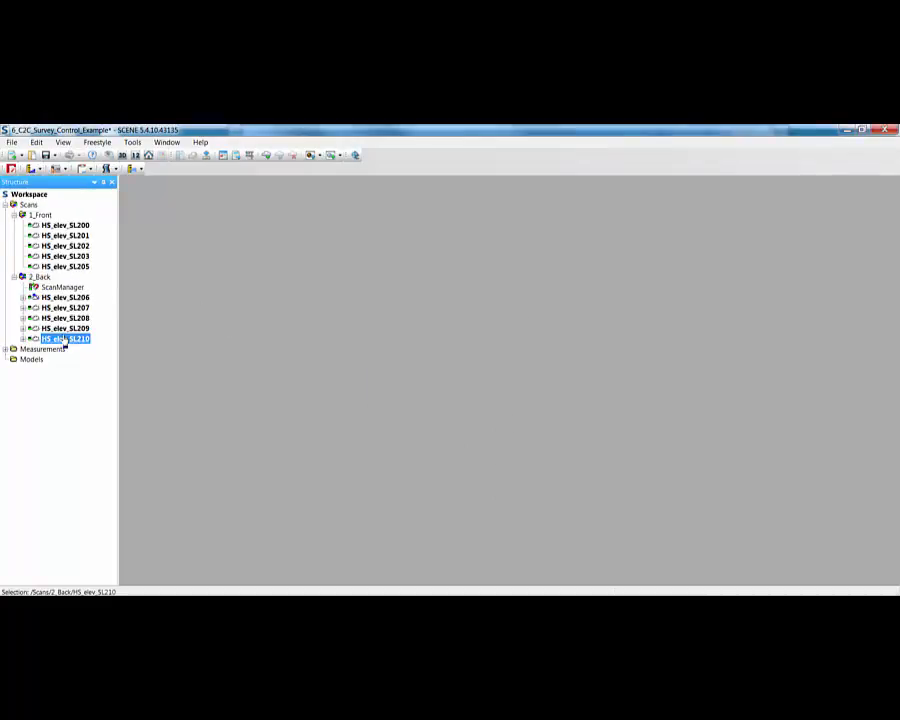
{"action": "right_click", "coordinate": [64, 340]}
{"action": "left_click", "coordinate": [95, 476]}
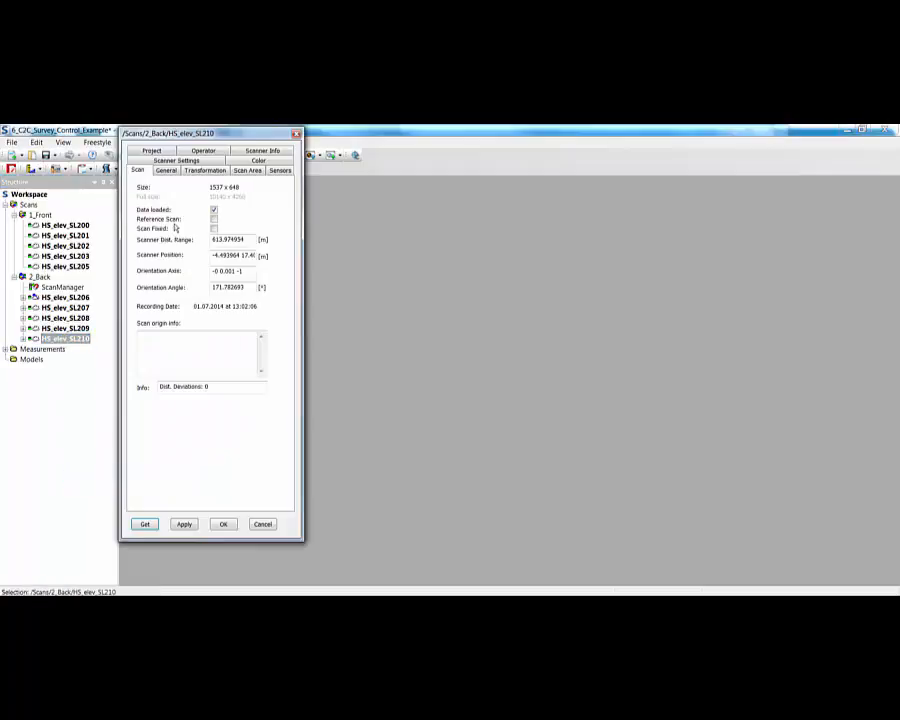
{"action": "left_click", "coordinate": [199, 172]}
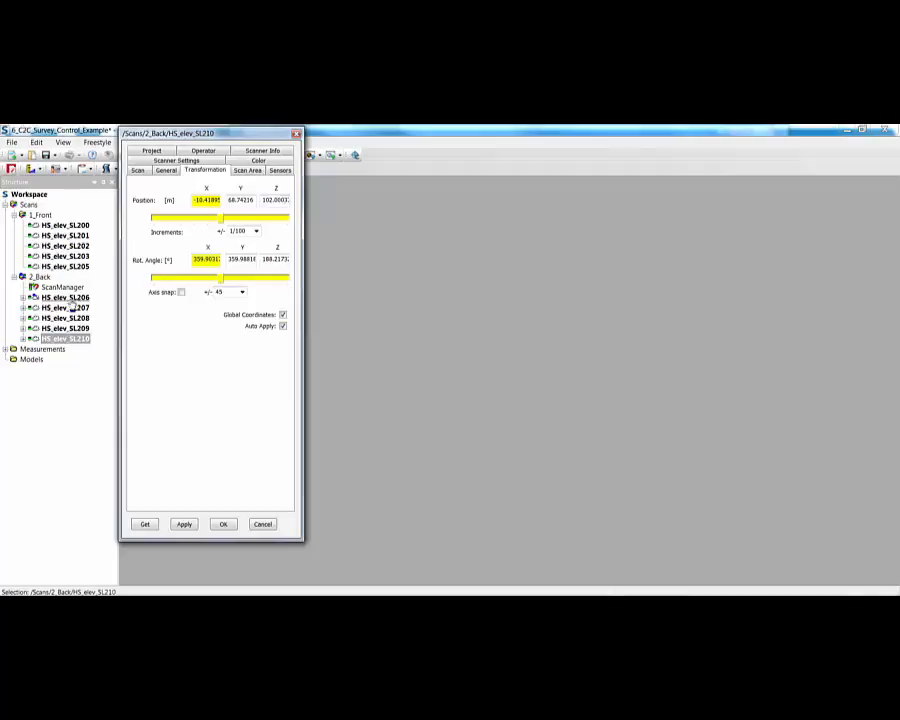
{"action": "left_click", "coordinate": [223, 524]}
- Open the correspondence view of the Scans folder and examine how the 1_Front and 2_Back clusters are placed
{"action": "right_click", "coordinate": [32, 205]}
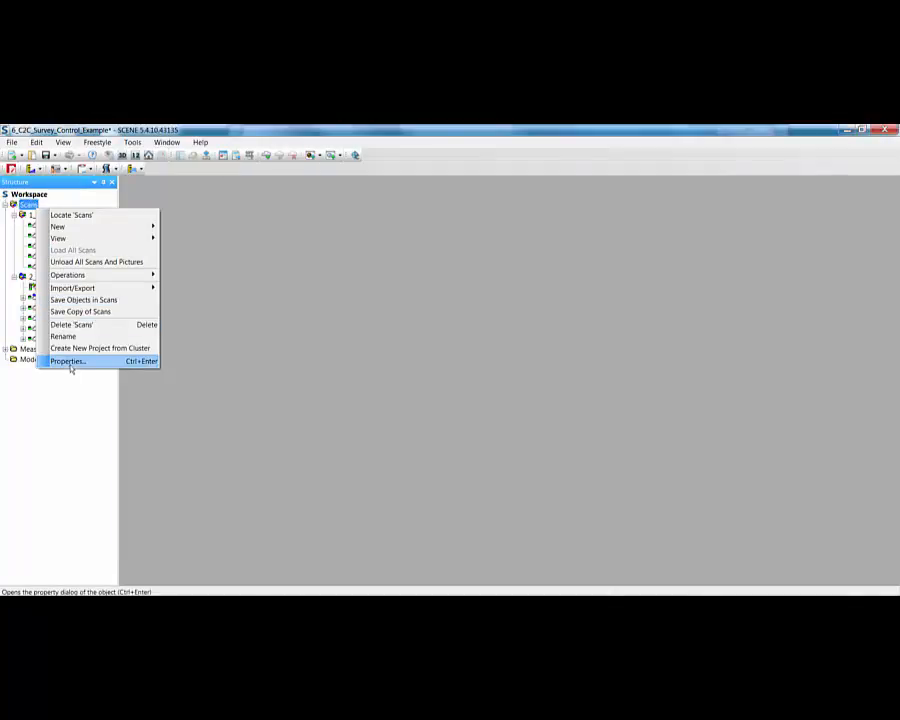
{"action": "mouse_move", "coordinate": [70, 238]}
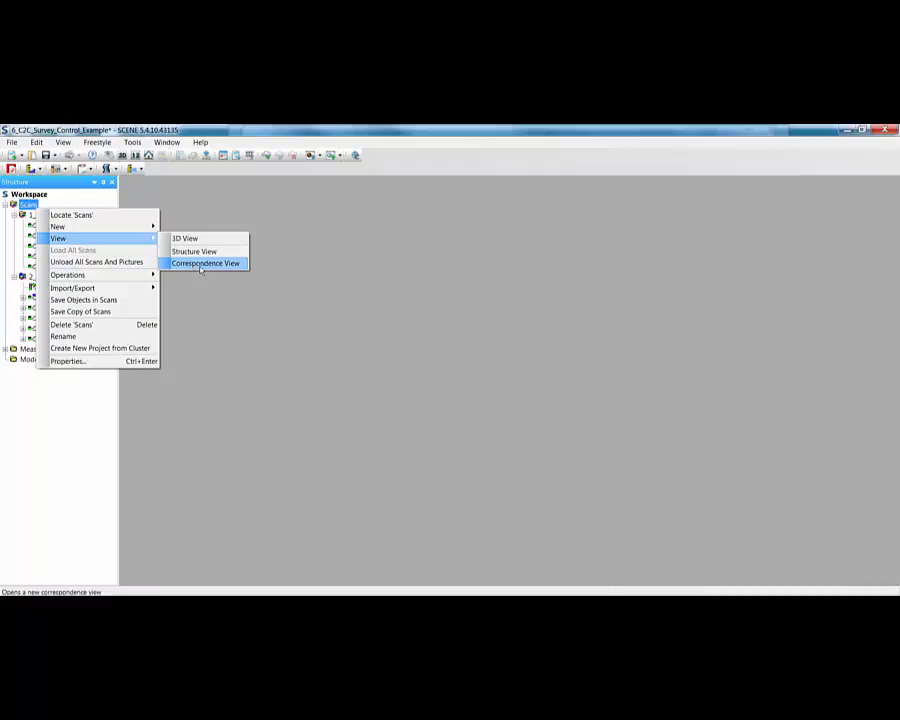
{"action": "left_click", "coordinate": [200, 262]}
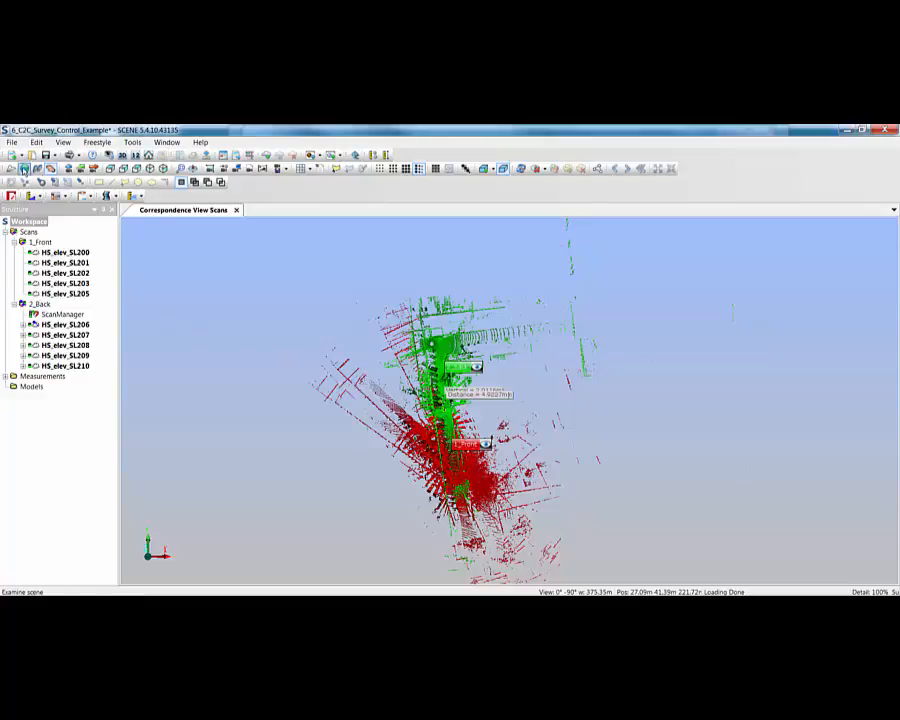
{"action": "left_click_drag", "start_coordinate": [428, 506], "coordinate": [657, 343]}
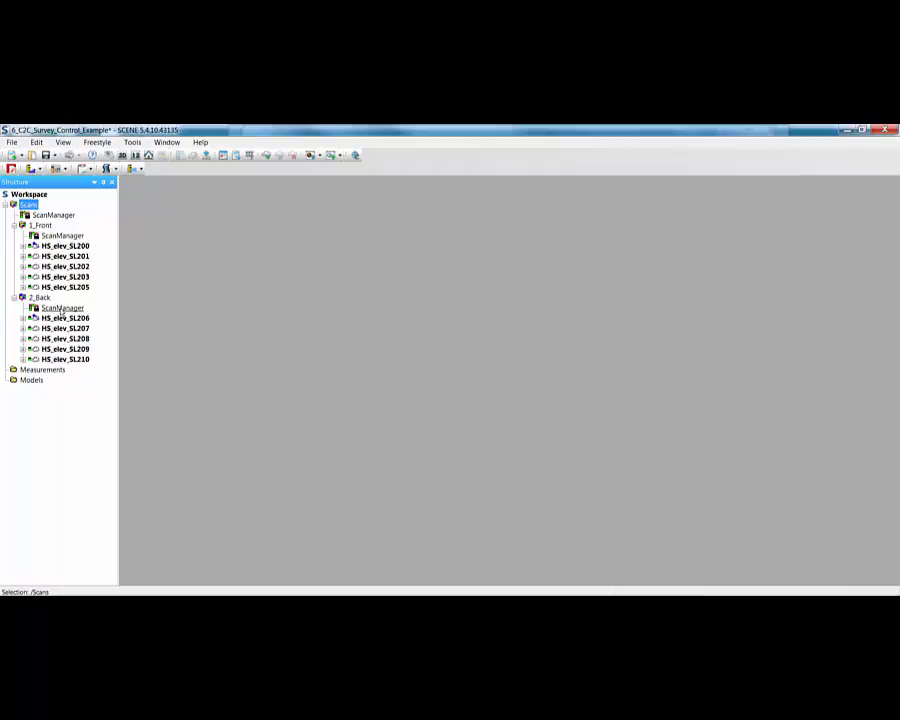
- Reopen the correspondence view of Scans and inspect the alignment of the two clusters in plan and side elevation
{"action": "right_click", "coordinate": [36, 205]}
{"action": "mouse_move", "coordinate": [67, 276]}
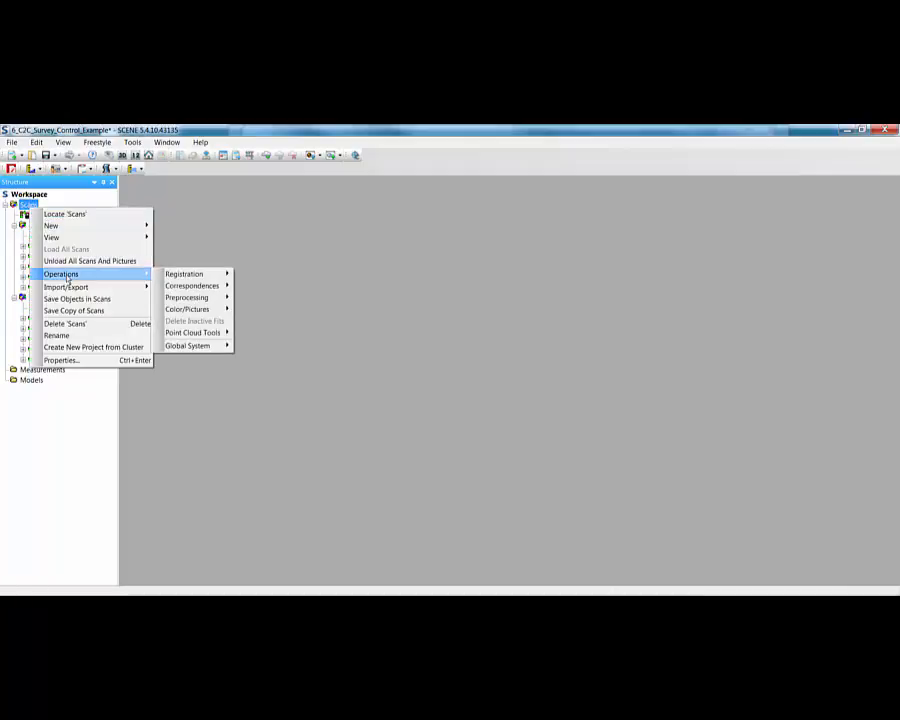
{"action": "mouse_move", "coordinate": [64, 239]}
{"action": "left_click", "coordinate": [208, 263]}
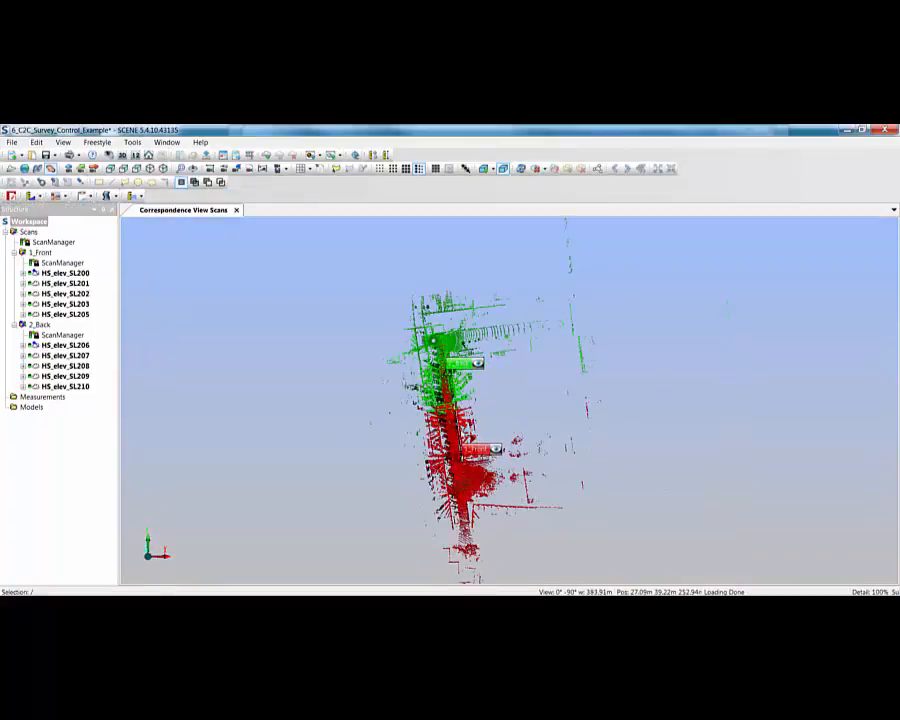
{"action": "scroll", "coordinate": [448, 407], "scroll_direction": "up", "scroll_amount": 6}
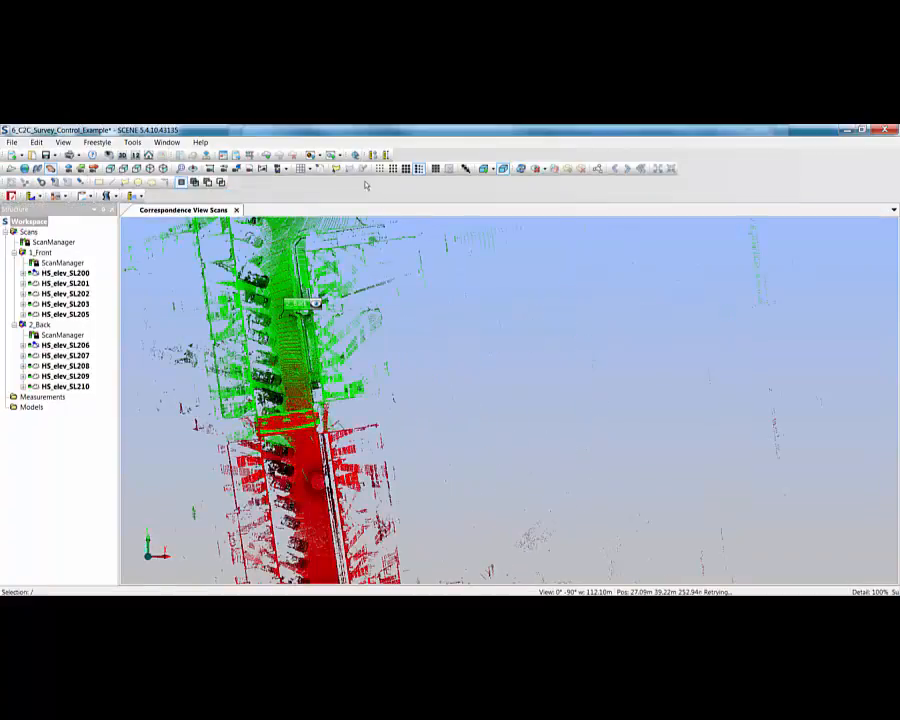
{"action": "left_click", "coordinate": [449, 168]}
{"action": "scroll", "coordinate": [250, 413], "scroll_direction": "up", "scroll_amount": 3}
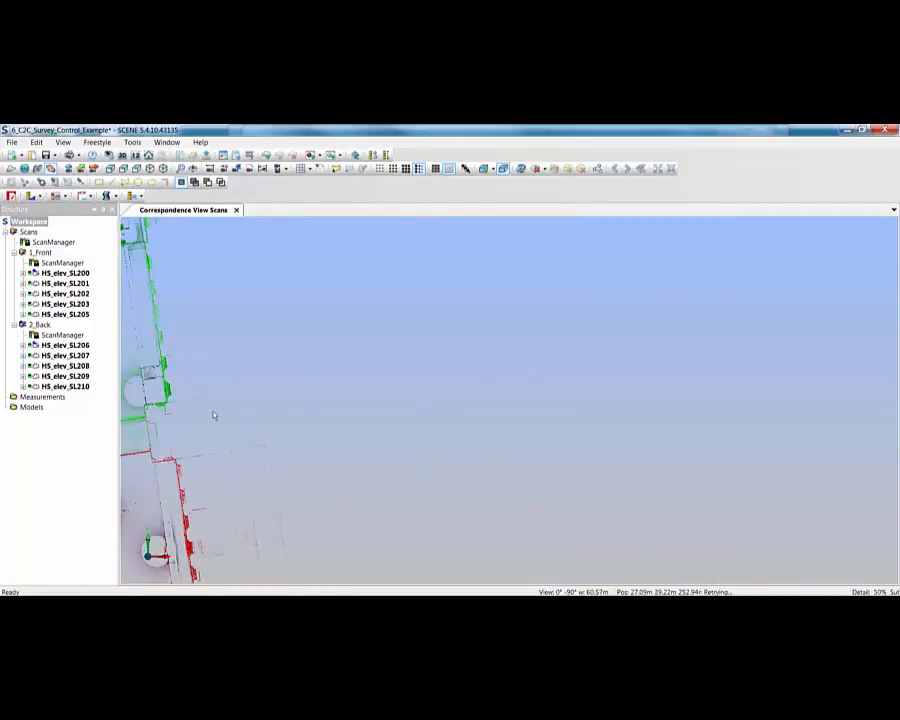
{"action": "scroll", "coordinate": [213, 415], "scroll_direction": "down", "scroll_amount": 3}
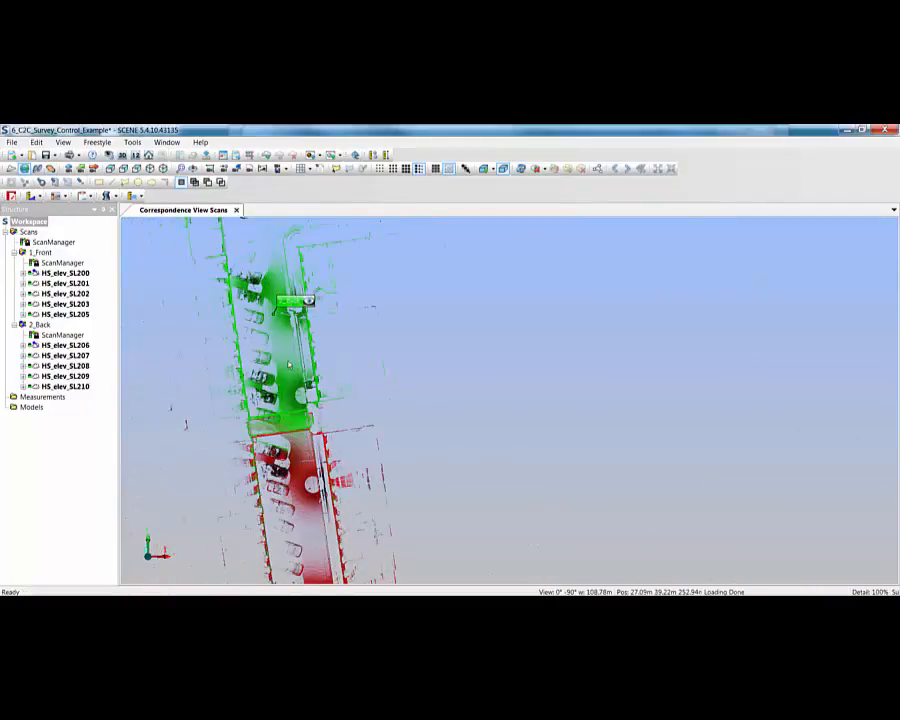
{"action": "left_click_drag", "start_coordinate": [289, 363], "coordinate": [491, 346]}
{"action": "middle_click_drag", "start_coordinate": [281, 427], "coordinate": [393, 394]}
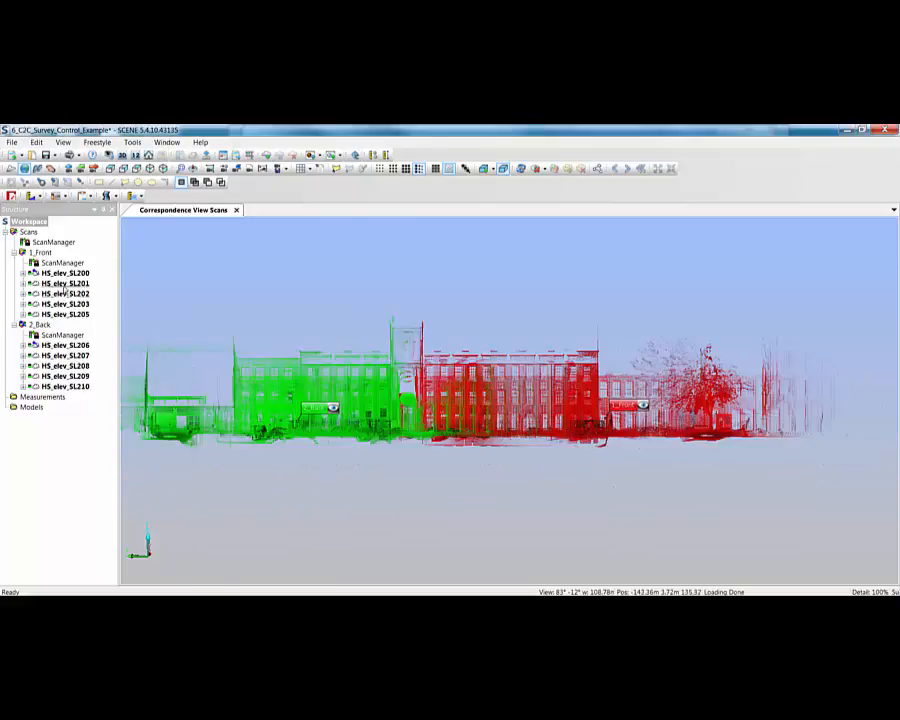
- Check the position and rotation values of scan HS_elev_SL201 in the 1_Front cluster
{"action": "right_click", "coordinate": [64, 287]}
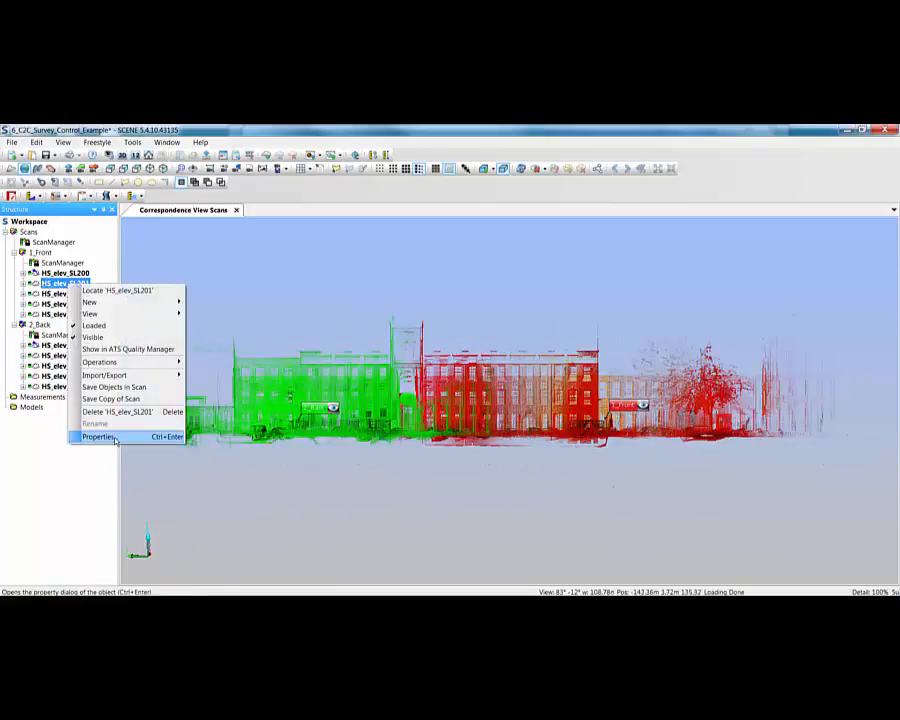
{"action": "left_click", "coordinate": [100, 437]}
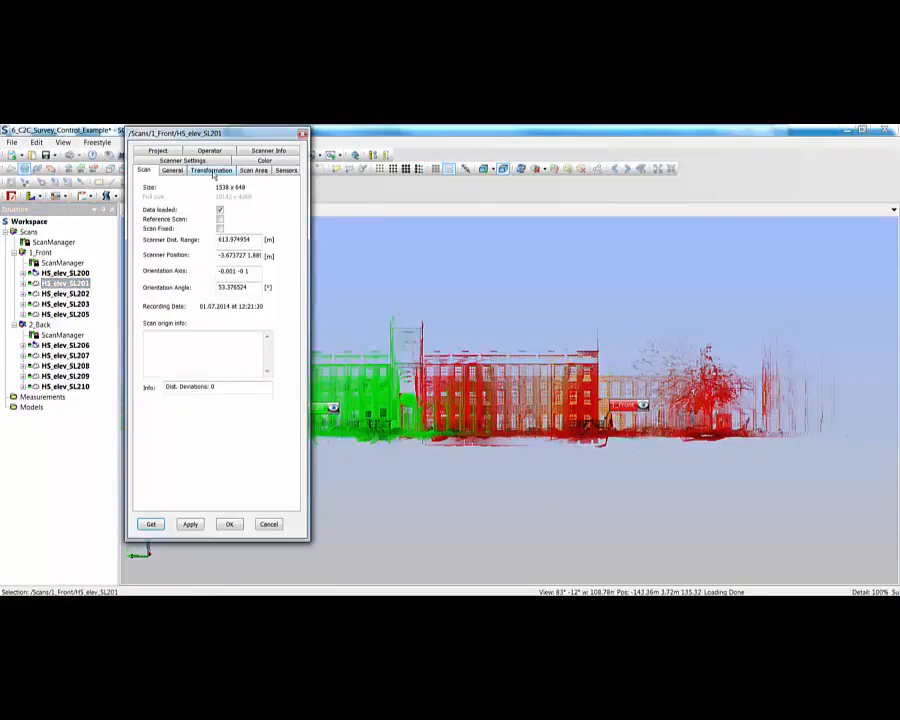
{"action": "left_click", "coordinate": [211, 170]}
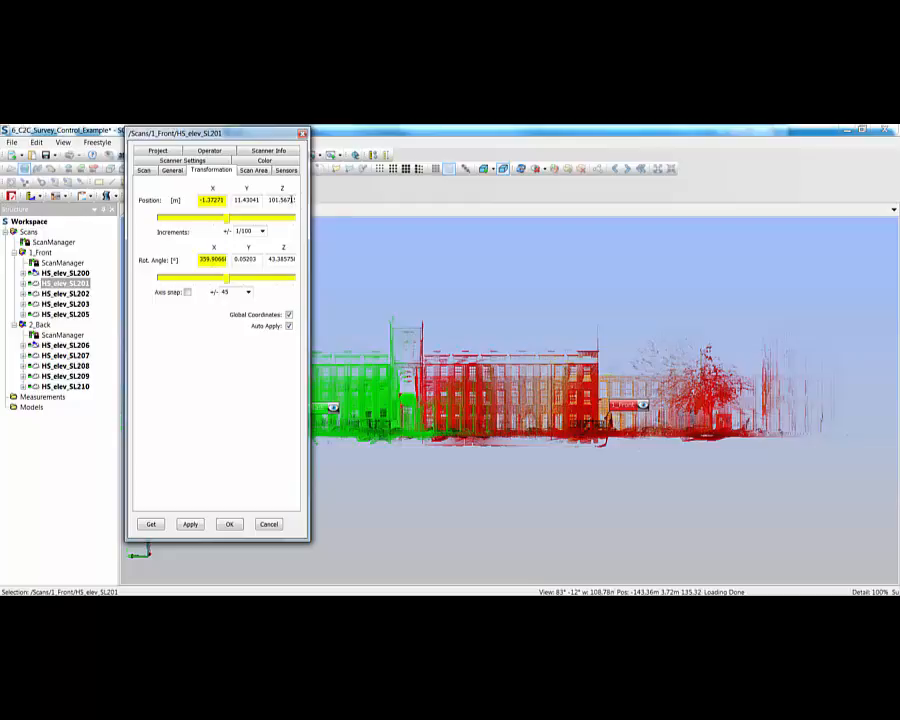
{"action": "left_click", "coordinate": [231, 526]}
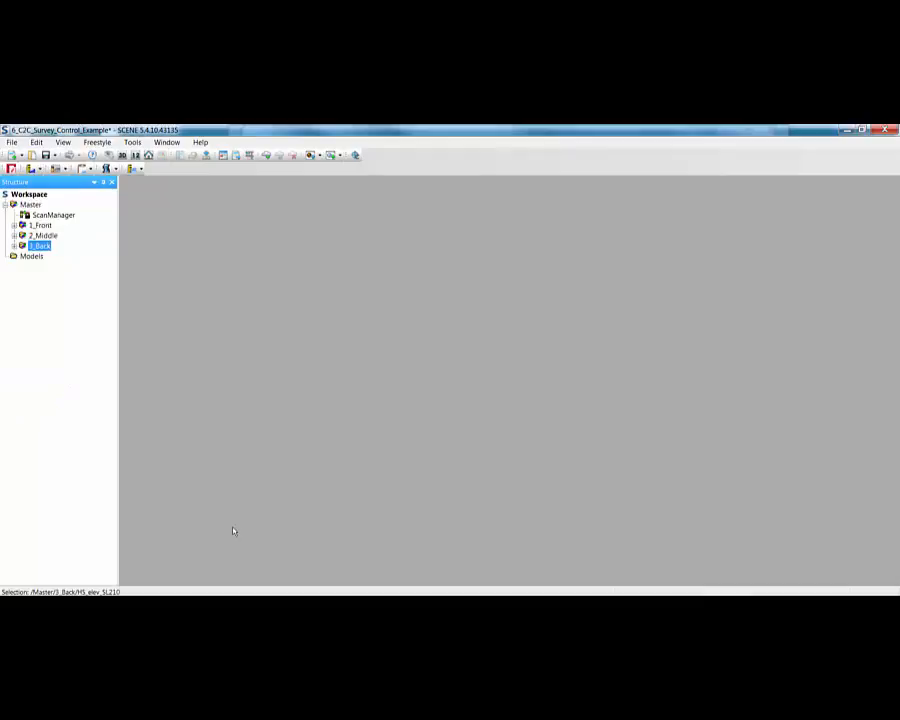
- Expand the 3_Back, 2_Middle and 1_Front clusters to list their scans
{"action": "left_click", "coordinate": [14, 245]}
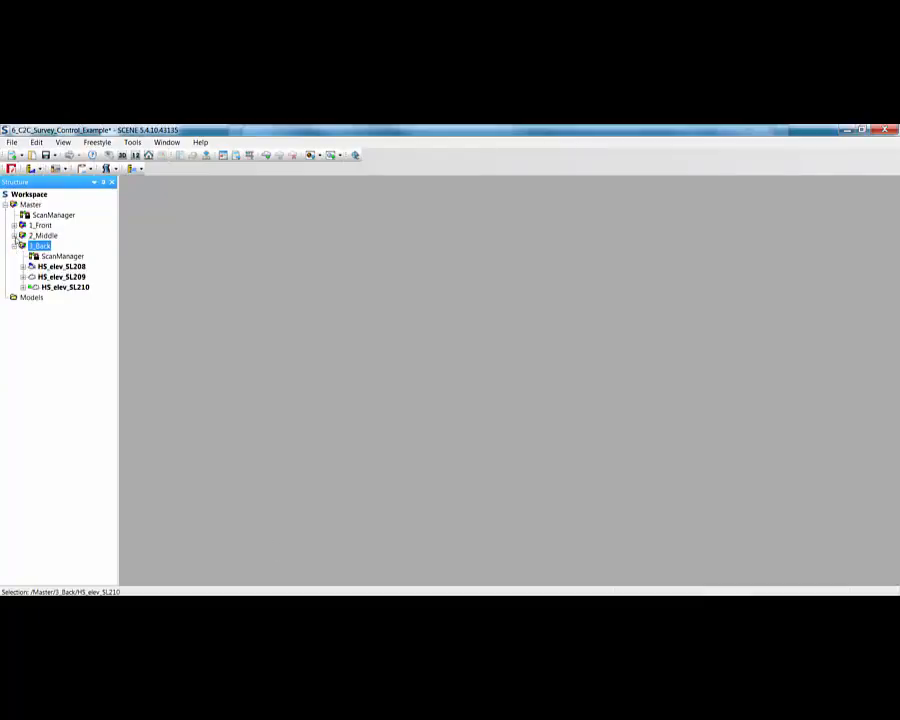
{"action": "left_click", "coordinate": [14, 235]}
{"action": "left_click", "coordinate": [14, 225]}
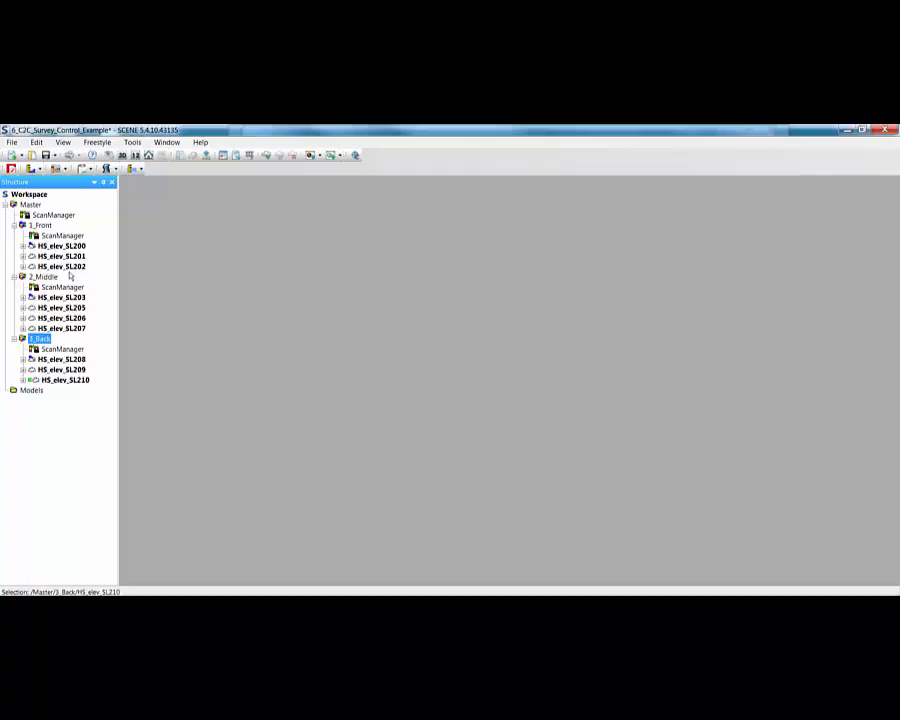
- Mark a point named Datum on the ground near the painted line in the planar view of scan HS_elev_SL210
{"action": "right_click", "coordinate": [69, 381]}
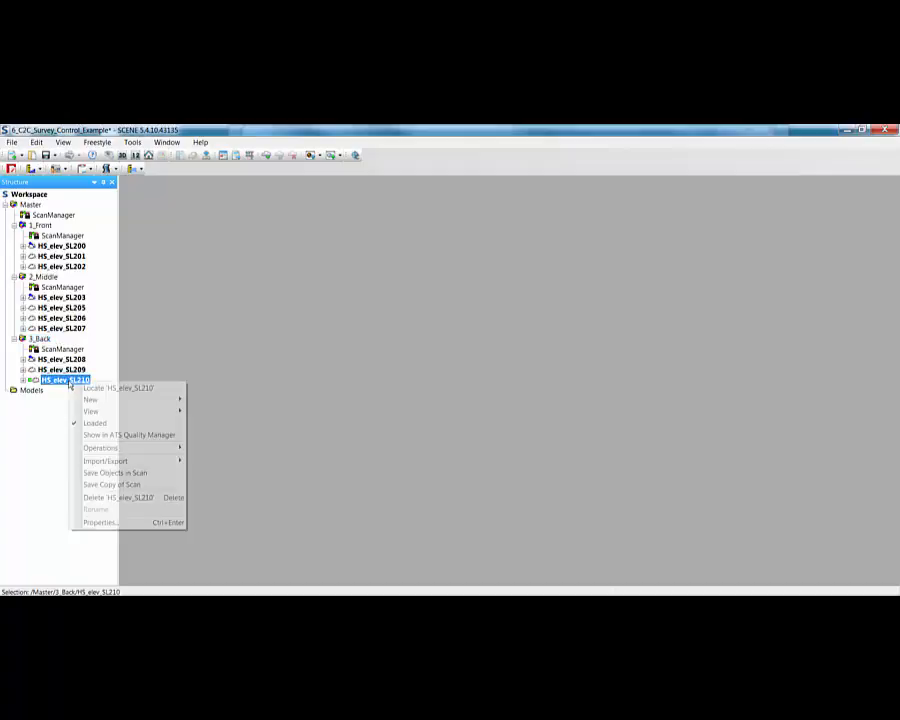
{"action": "mouse_move", "coordinate": [161, 414]}
{"action": "left_click", "coordinate": [215, 422]}
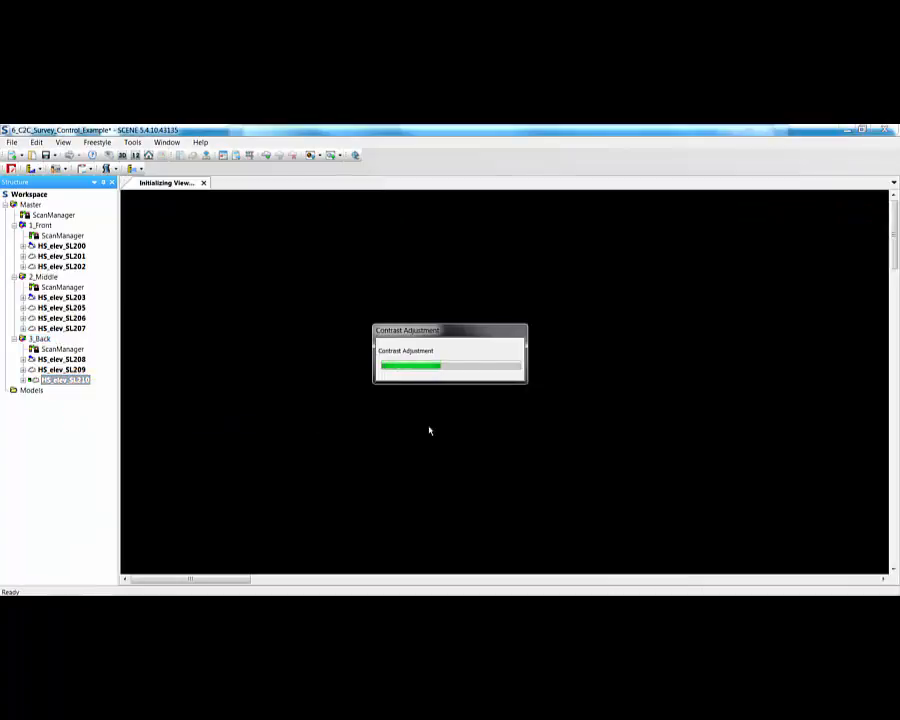
{"action": "left_click_drag", "start_coordinate": [527, 500], "coordinate": [392, 318]}
{"action": "left_click_drag", "start_coordinate": [850, 550], "coordinate": [418, 321]}
{"action": "left_click_drag", "start_coordinate": [870, 470], "coordinate": [671, 370]}
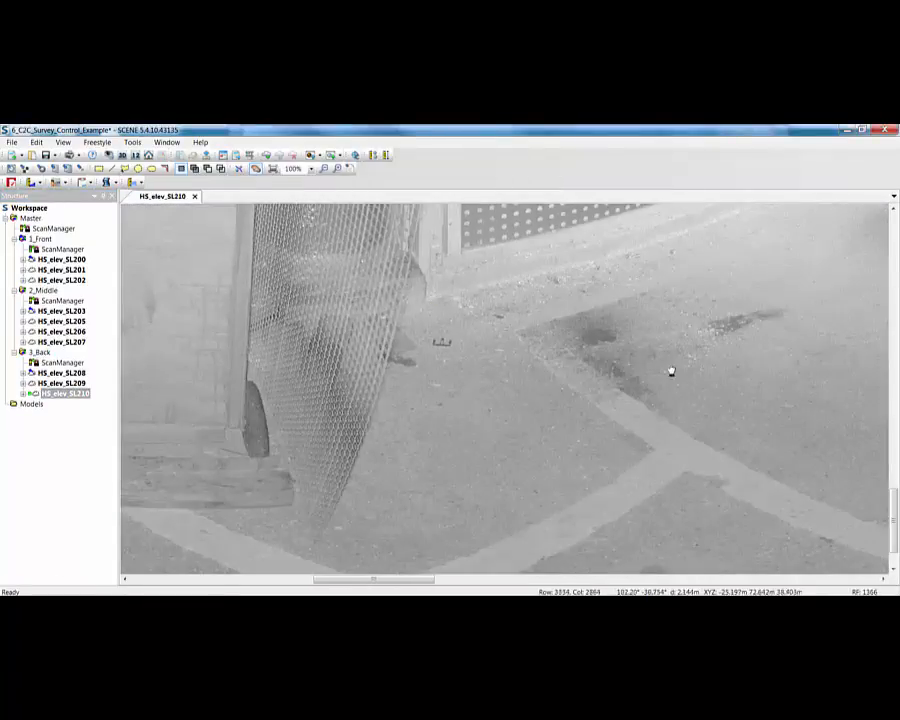
{"action": "left_click_drag", "start_coordinate": [800, 440], "coordinate": [315, 393]}
{"action": "left_click", "coordinate": [81, 169]}
{"action": "left_click", "coordinate": [540, 436]}
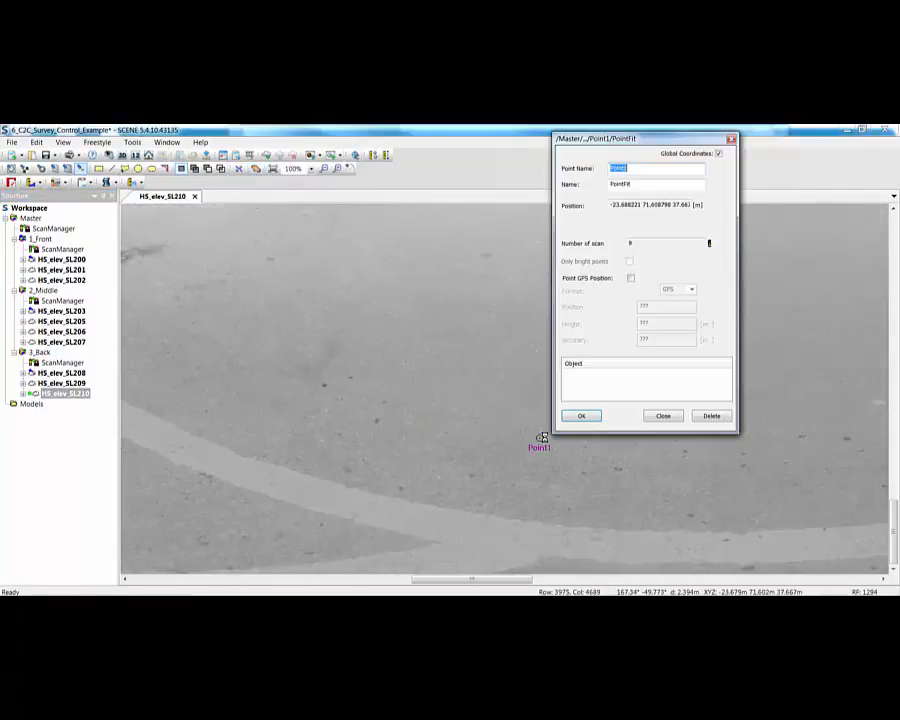
{"action": "type", "text": "Dotum"}
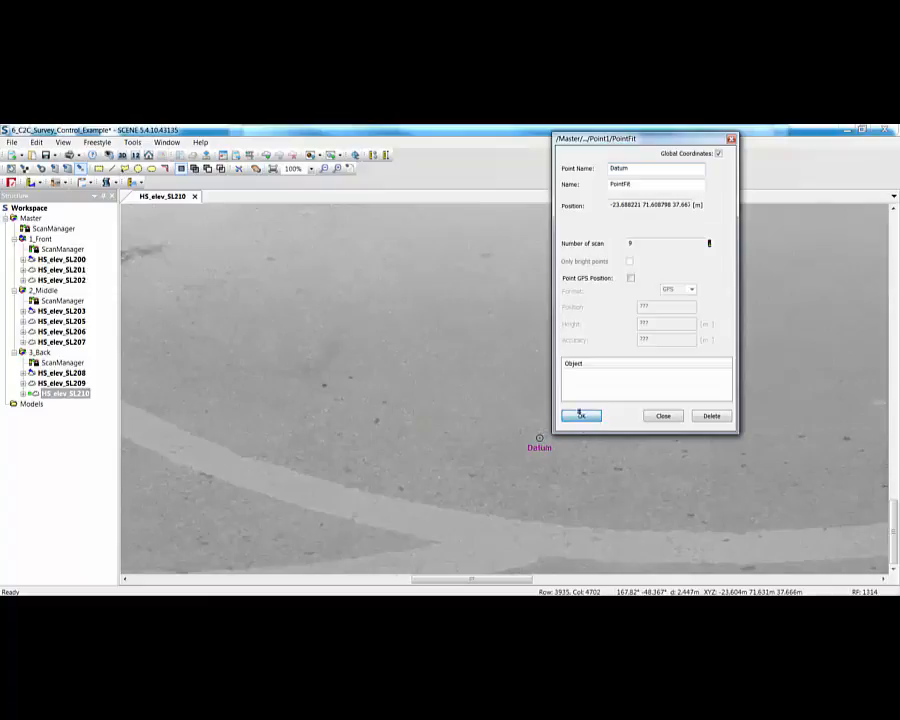
{"action": "left_click", "coordinate": [581, 415]}
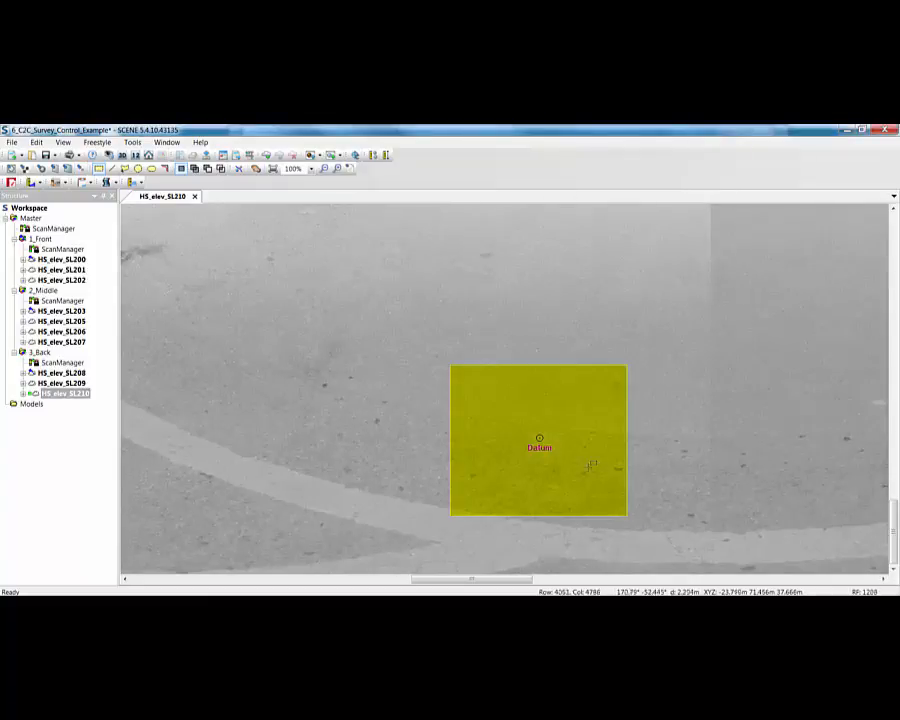
- Show the ground area around the Datum point in a 3D view and measure from it to the scanner position
{"action": "right_click", "coordinate": [586, 456]}
{"action": "mouse_move", "coordinate": [603, 463]}
{"action": "left_click", "coordinate": [681, 464]}
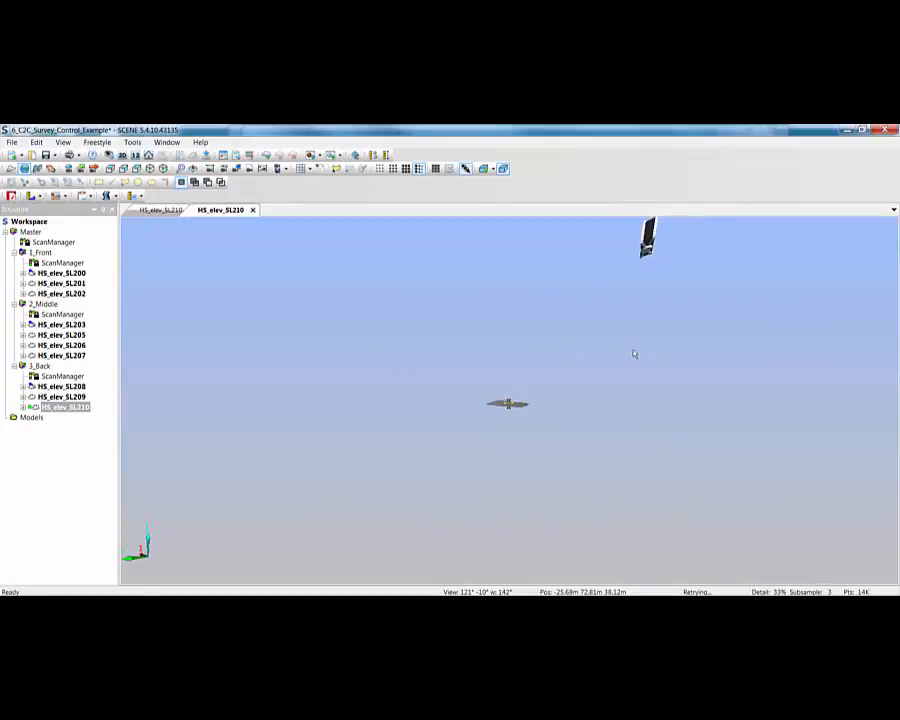
{"action": "left_click", "coordinate": [372, 155]}
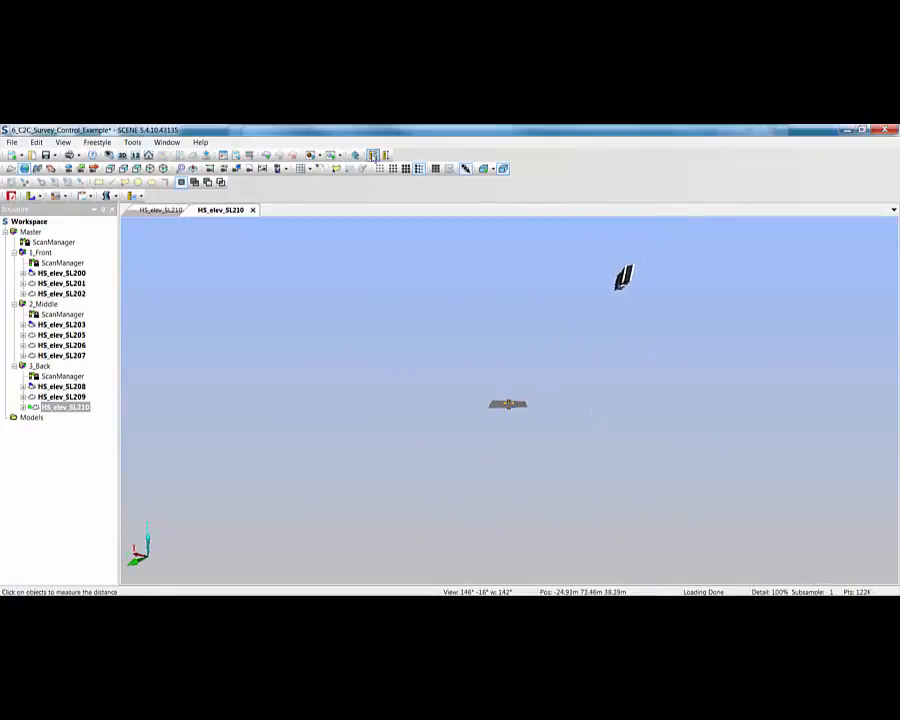
{"action": "left_click", "coordinate": [508, 403]}
{"action": "left_click", "coordinate": [621, 280]}
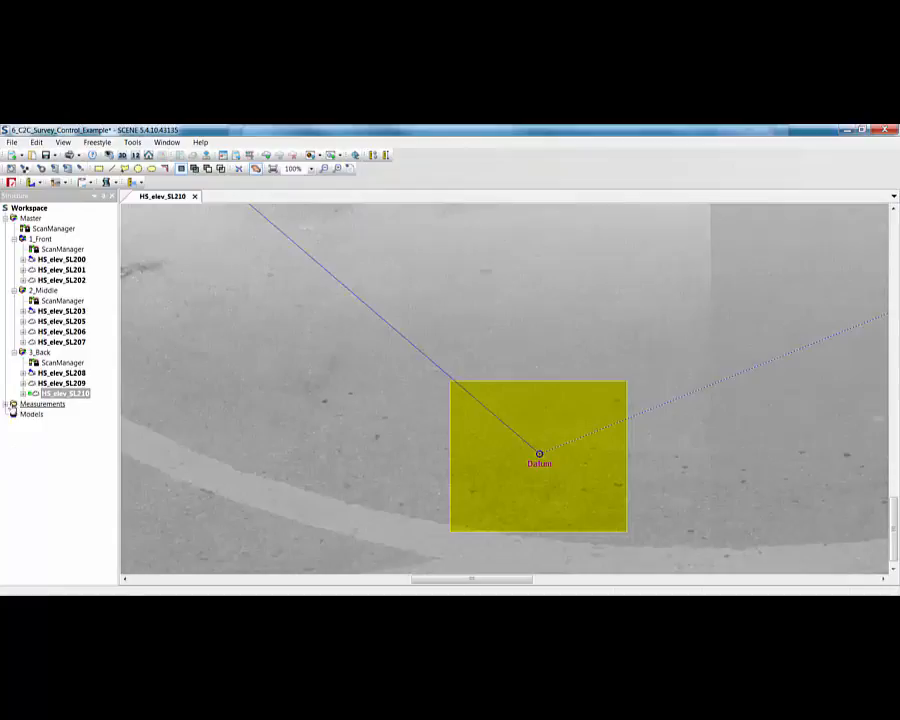
- Delete the measurement object from the Measurements folder
{"action": "left_click", "coordinate": [12, 404]}
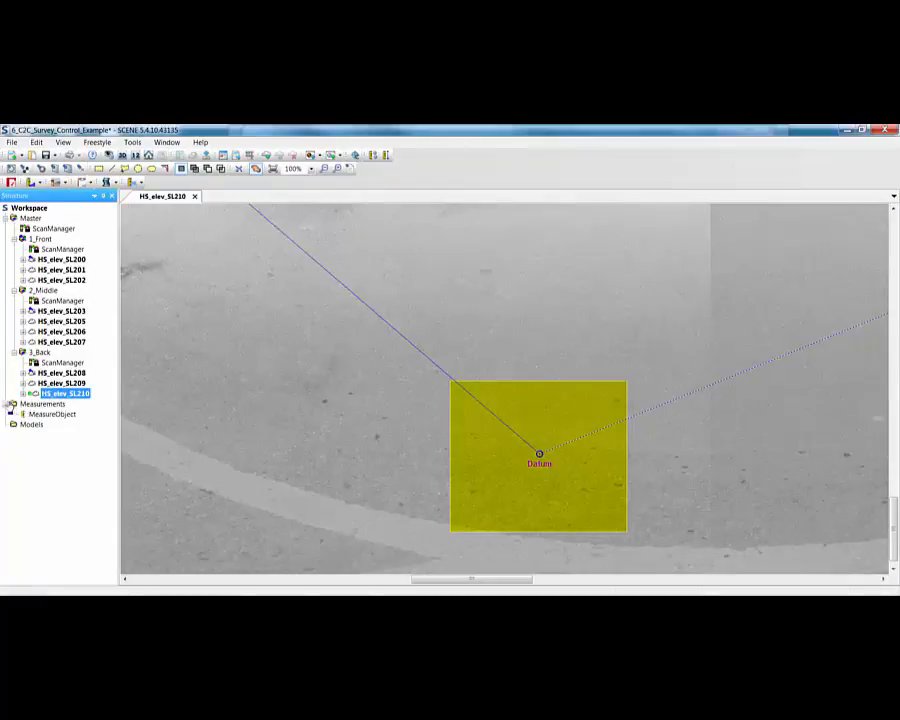
{"action": "left_click", "coordinate": [44, 414]}
{"action": "key", "text": "Delete"}
- Set the Z position of scan HS_elev_SL210 to 1.8274 m in its transformation
{"action": "right_click", "coordinate": [53, 393]}
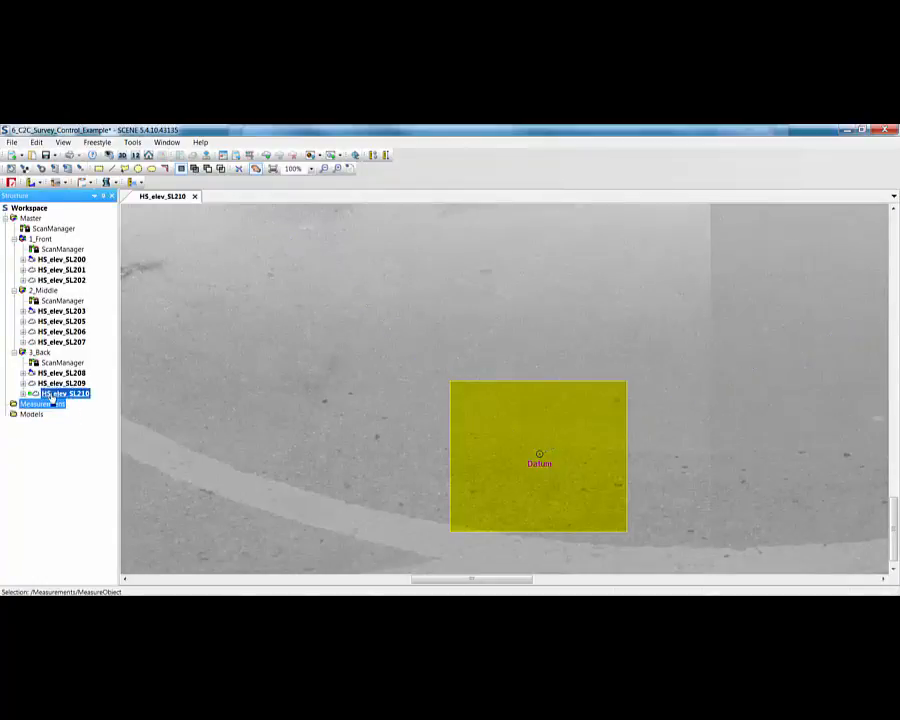
{"action": "left_click", "coordinate": [79, 534]}
{"action": "left_click", "coordinate": [181, 170]}
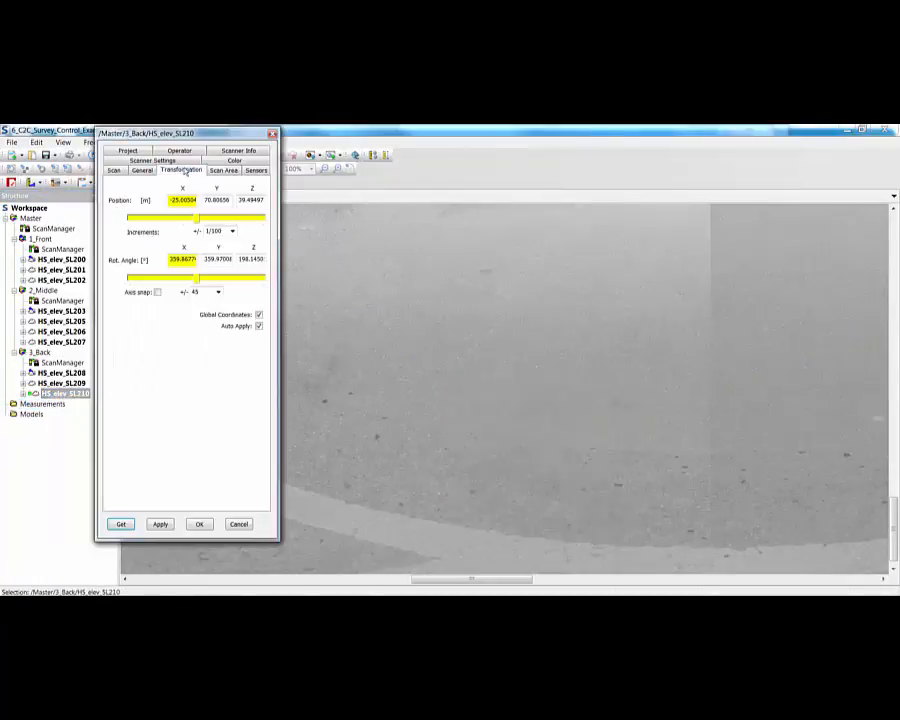
{"action": "left_click_drag", "start_coordinate": [238, 200], "coordinate": [266, 196]}
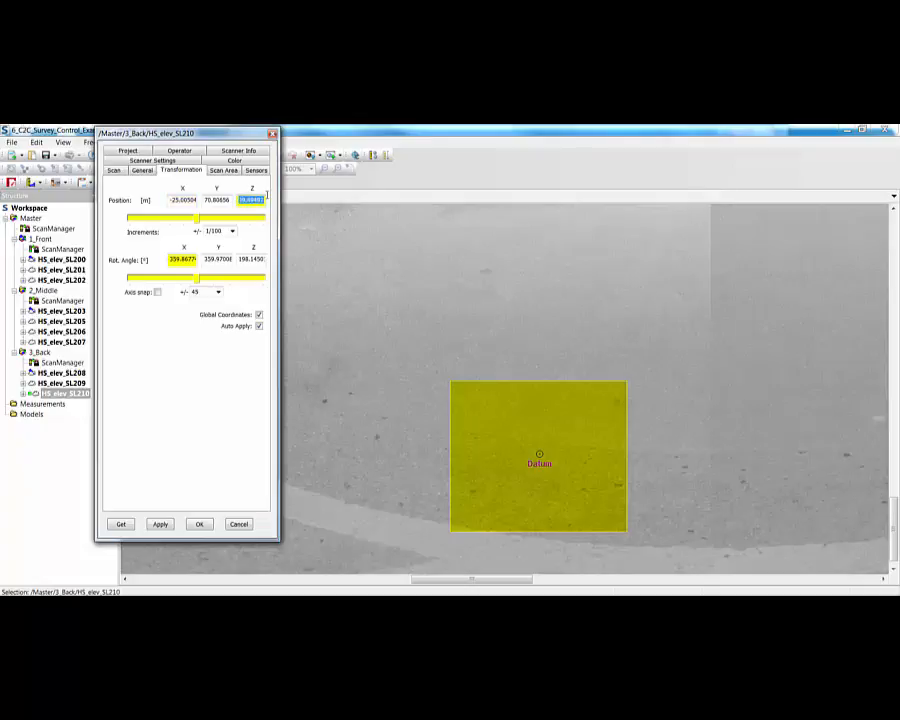
{"action": "type", "text": "1.8274"}
{"action": "left_click", "coordinate": [199, 526]}
- Make HS_elev_SL210 the reference scan of the 3_Back cluster, replacing the existing reference object
{"action": "right_click", "coordinate": [77, 394]}
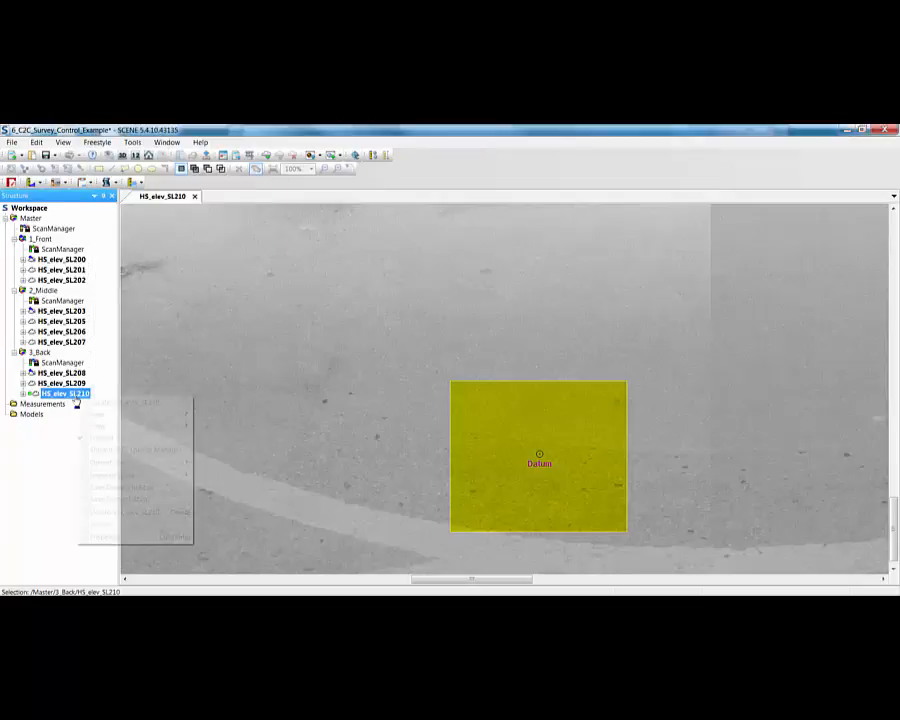
{"action": "mouse_move", "coordinate": [98, 466]}
{"action": "mouse_move", "coordinate": [212, 464]}
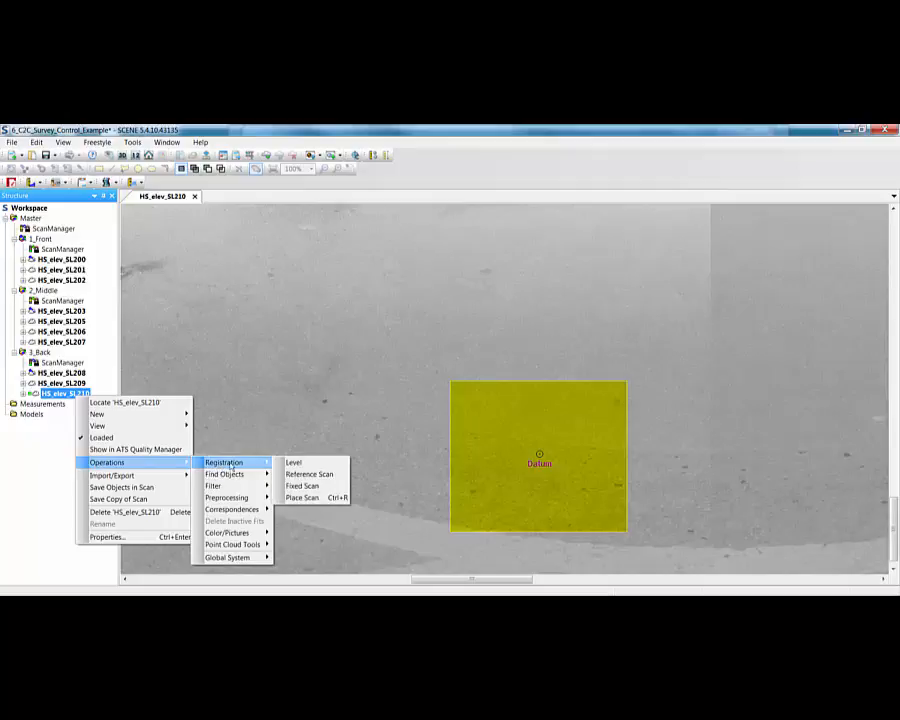
{"action": "left_click", "coordinate": [297, 475]}
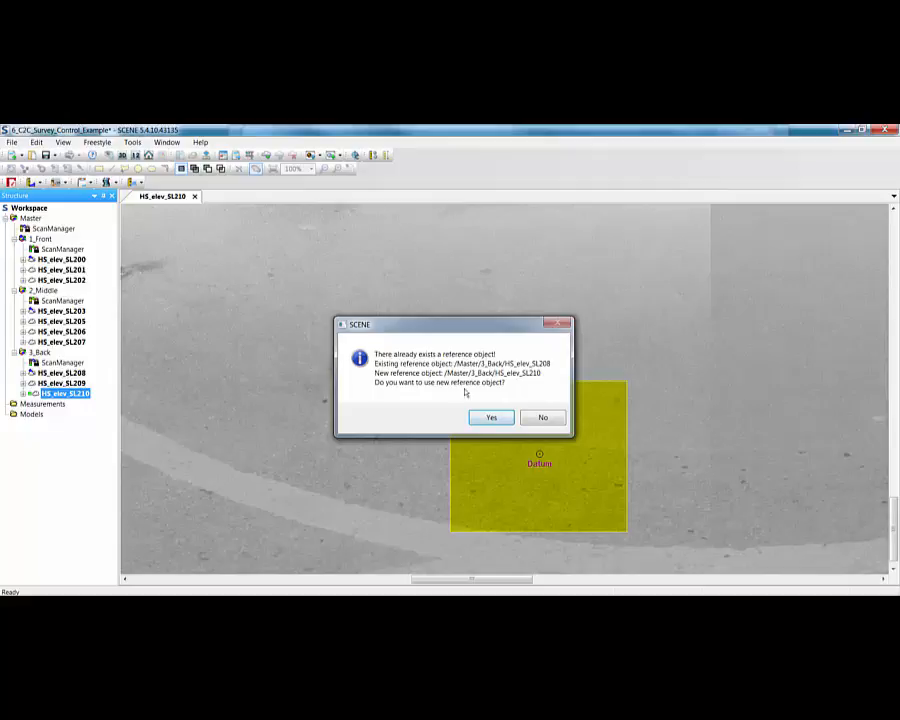
{"action": "left_click", "coordinate": [490, 418]}
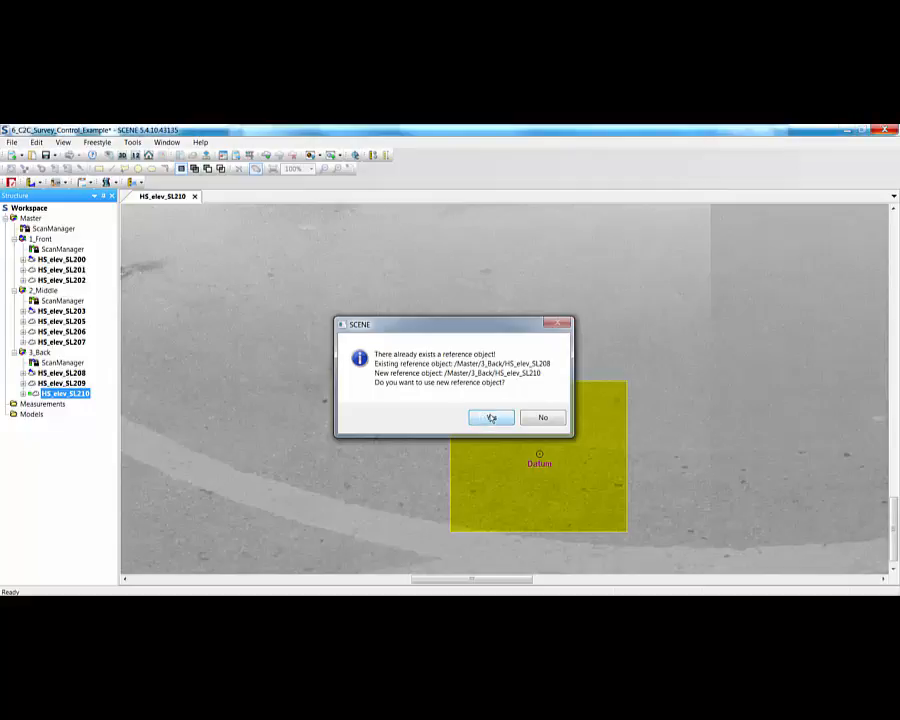
- Make the 3_Back cluster the reference object within Master, replacing 1_Front
{"action": "left_click", "coordinate": [40, 353]}
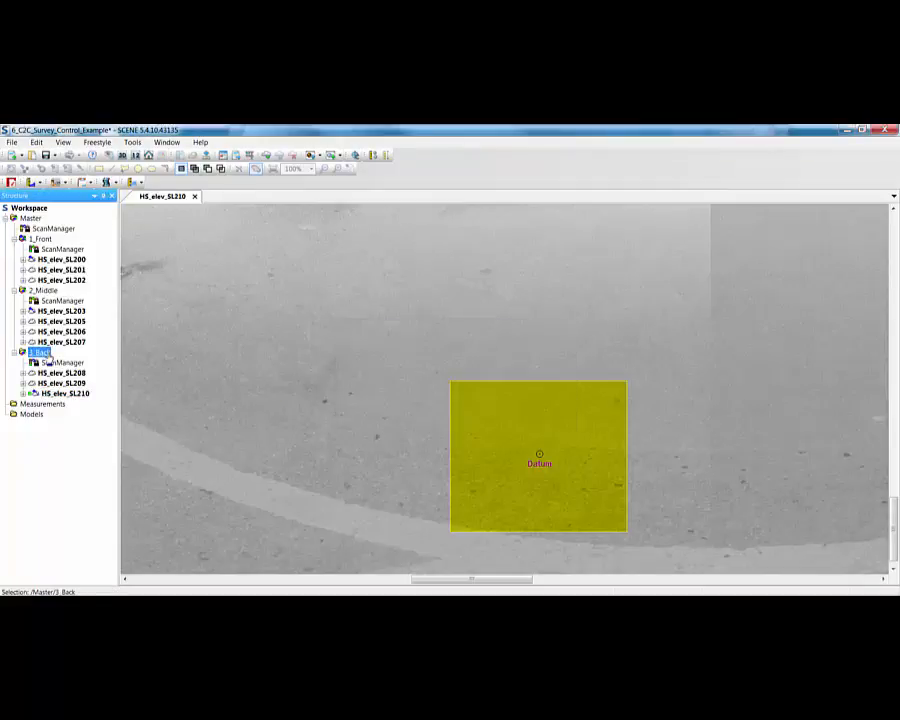
{"action": "right_click", "coordinate": [42, 354]}
{"action": "mouse_move", "coordinate": [90, 419]}
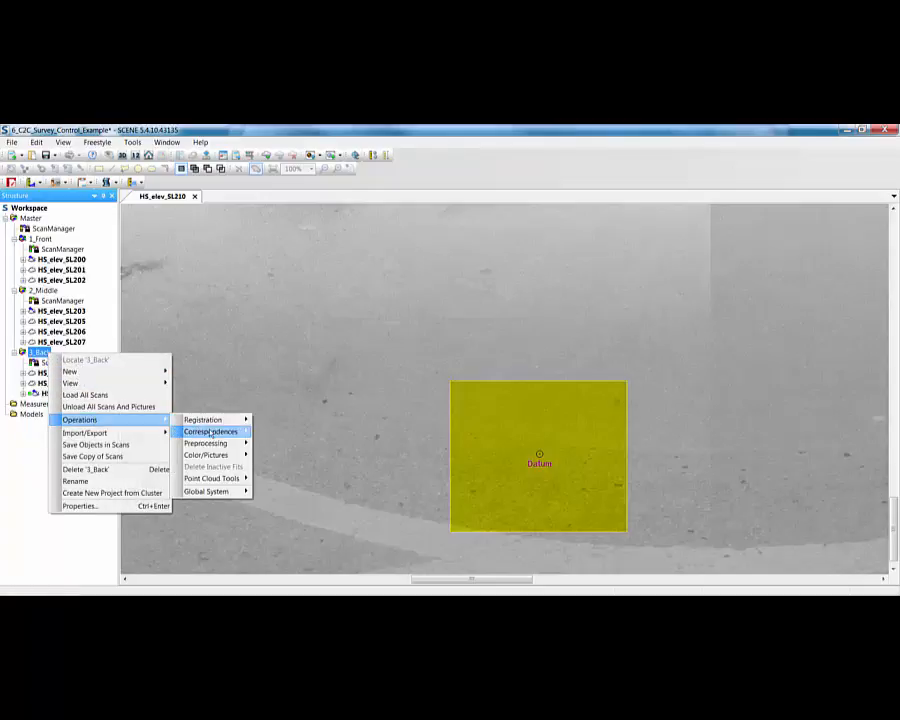
{"action": "mouse_move", "coordinate": [220, 422]}
{"action": "left_click", "coordinate": [282, 430]}
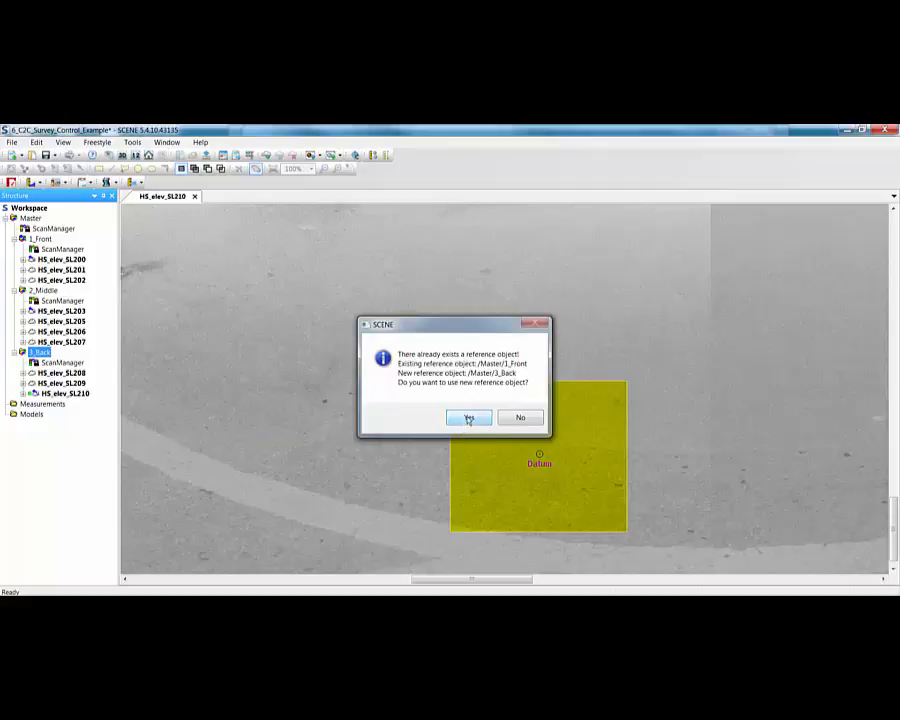
{"action": "left_click", "coordinate": [469, 419]}
- Unload the 3_Back scans, reload them at 5 million points in a correspondence view, and examine their relative heights obliquely
{"action": "right_click", "coordinate": [38, 352]}
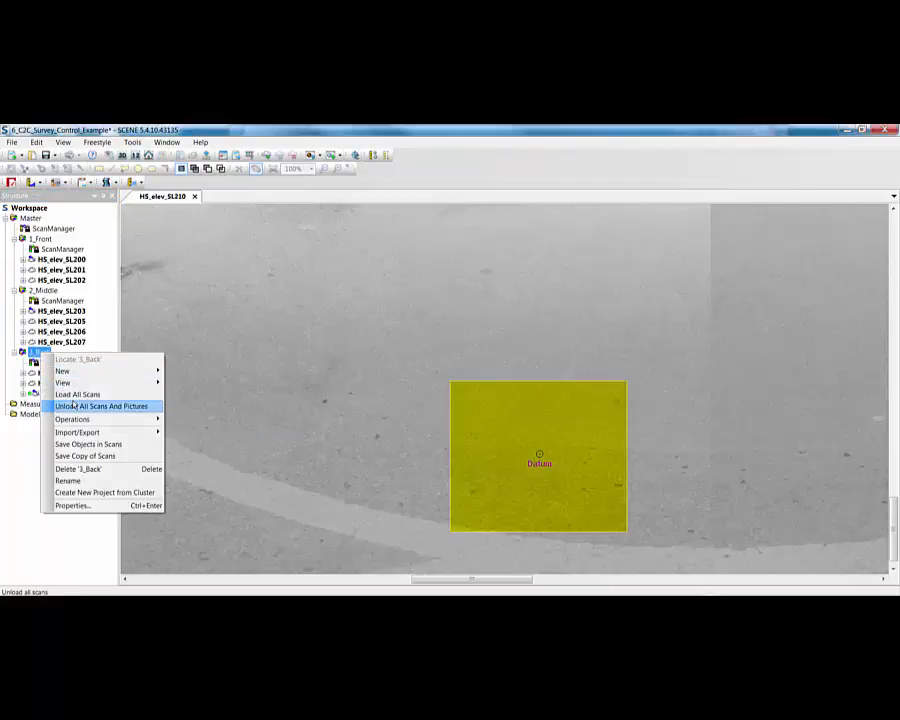
{"action": "left_click", "coordinate": [73, 406]}
{"action": "right_click", "coordinate": [38, 339]}
{"action": "mouse_move", "coordinate": [156, 372]}
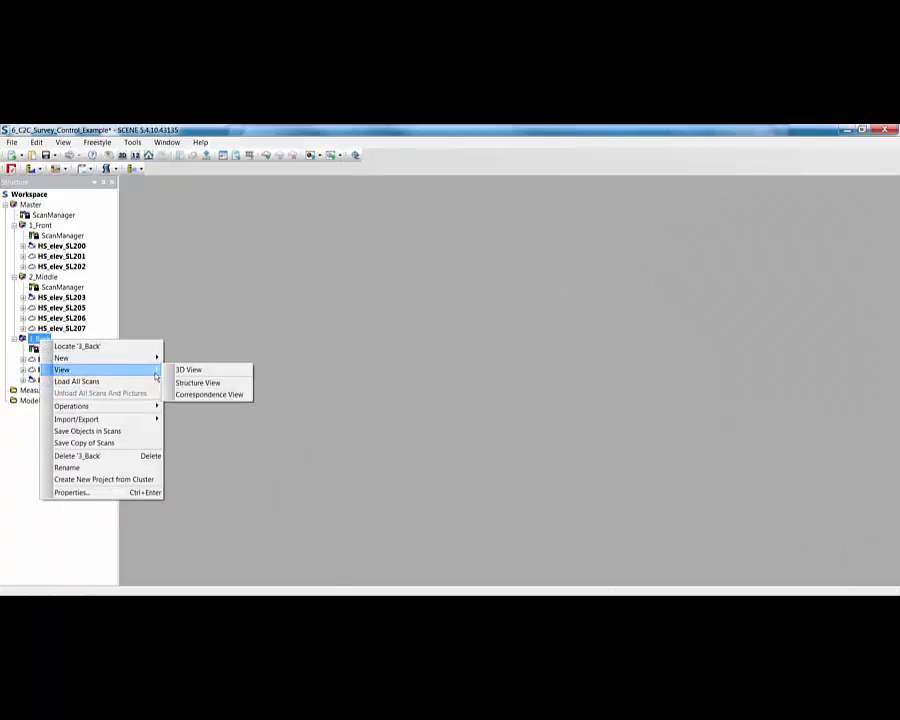
{"action": "left_click", "coordinate": [209, 394]}
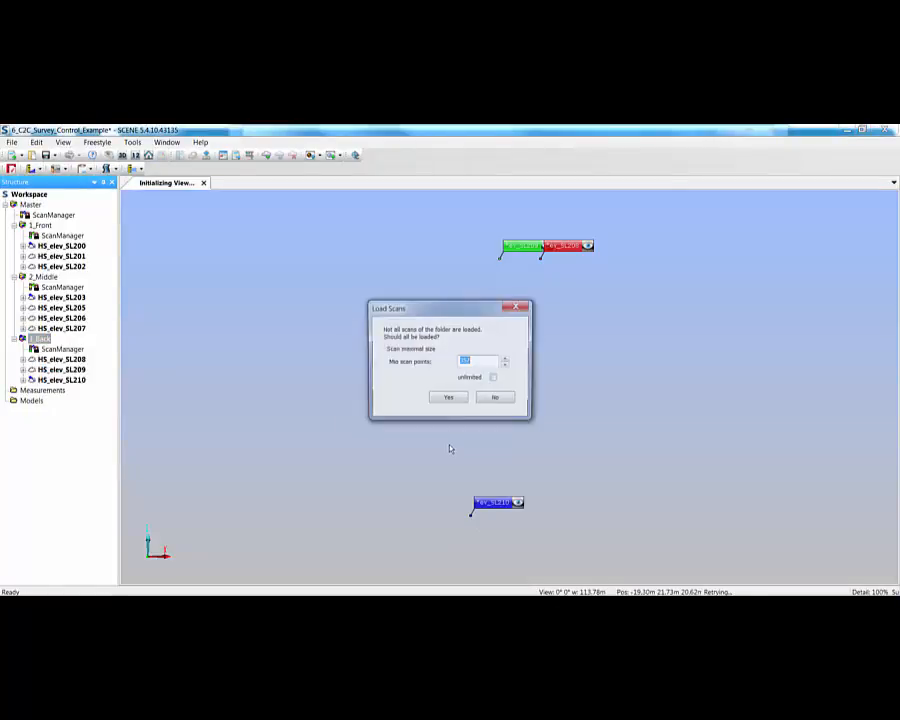
{"action": "type", "text": "5"}
{"action": "key", "text": "Return"}
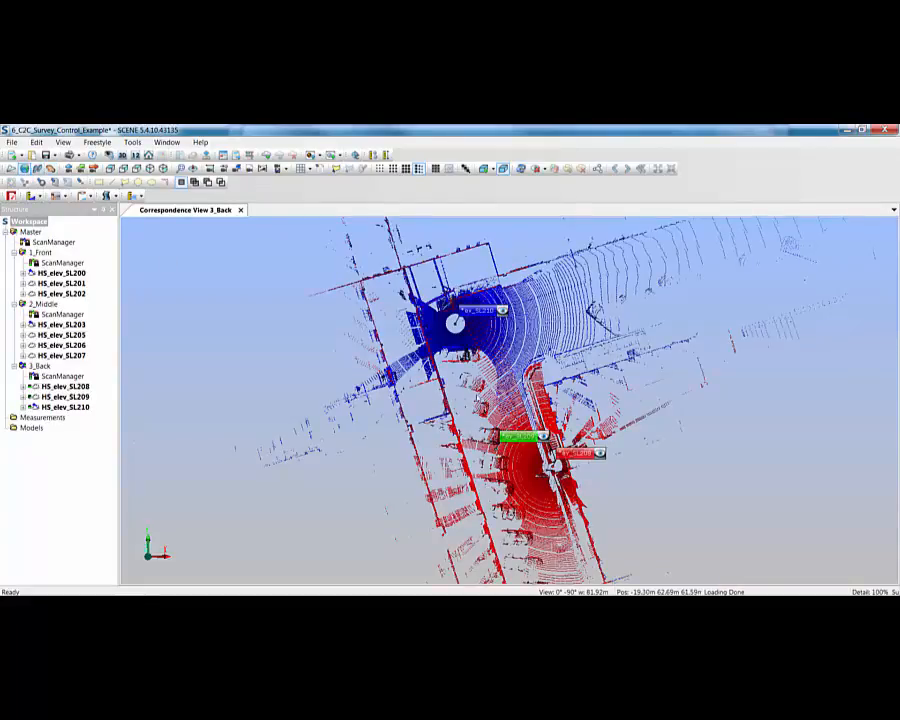
{"action": "left_click_drag", "start_coordinate": [477, 398], "coordinate": [652, 443]}
{"action": "scroll", "coordinate": [564, 437], "scroll_direction": "down", "scroll_amount": 4}
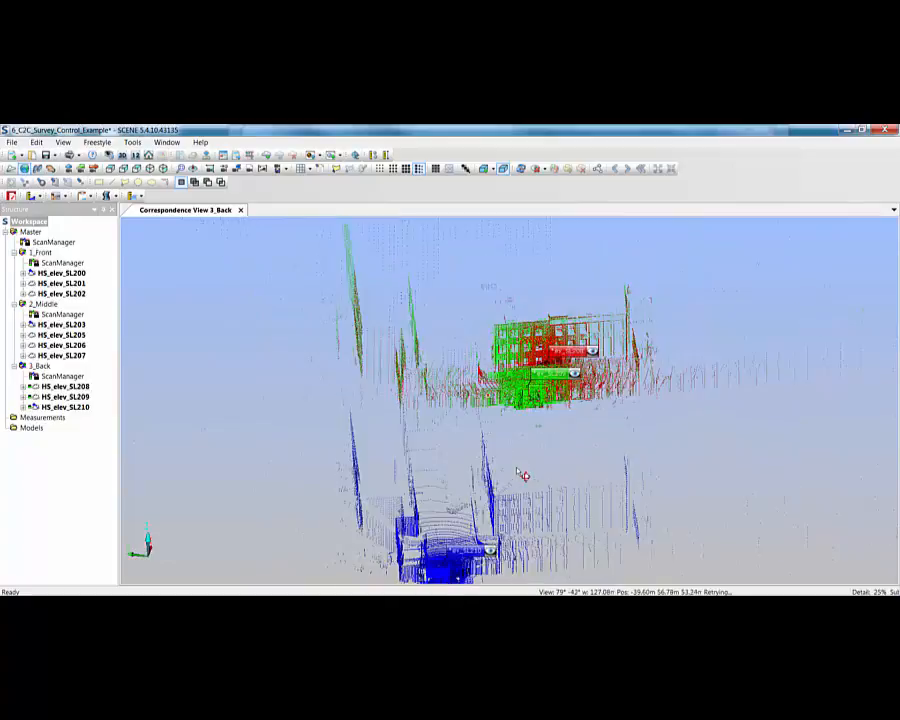
- Unload all scans of the 3_Back cluster and unlock everything under its ScanManager
{"action": "right_click", "coordinate": [40, 366]}
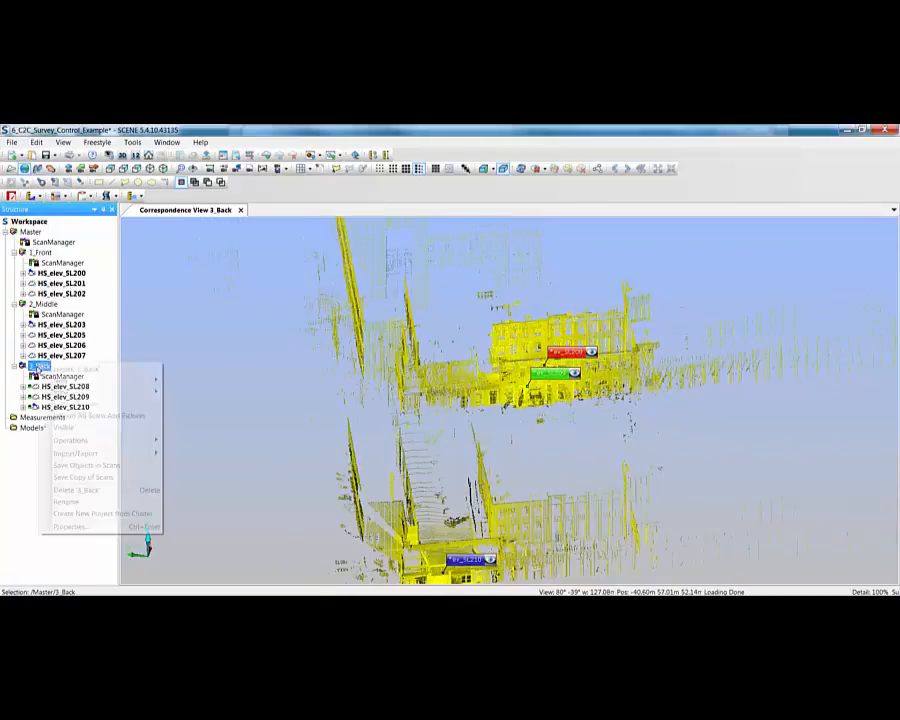
{"action": "left_click", "coordinate": [98, 416]}
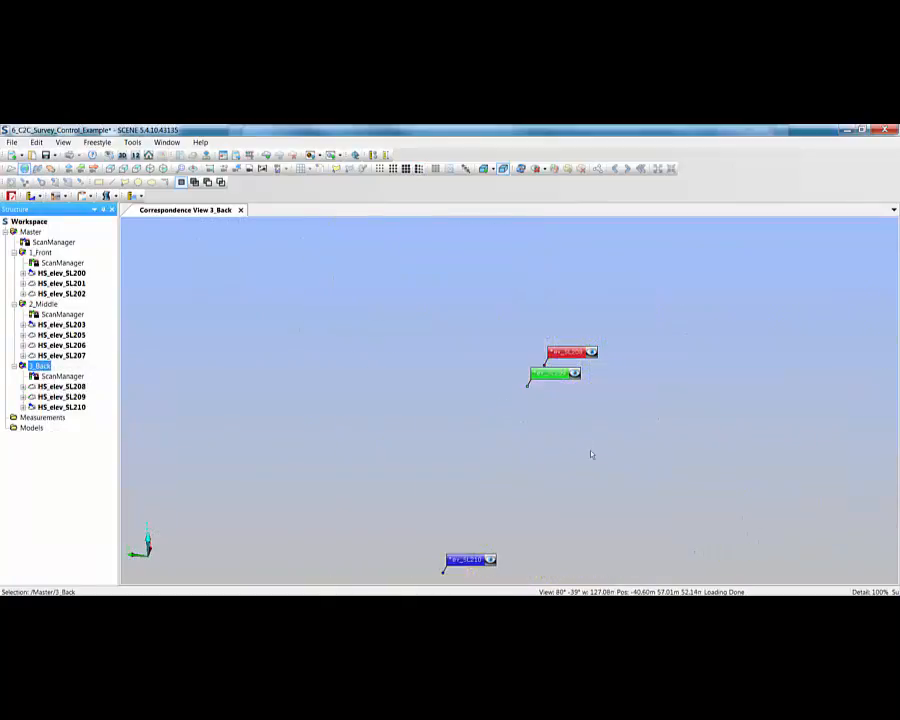
{"action": "left_click_drag", "start_coordinate": [591, 455], "coordinate": [560, 452]}
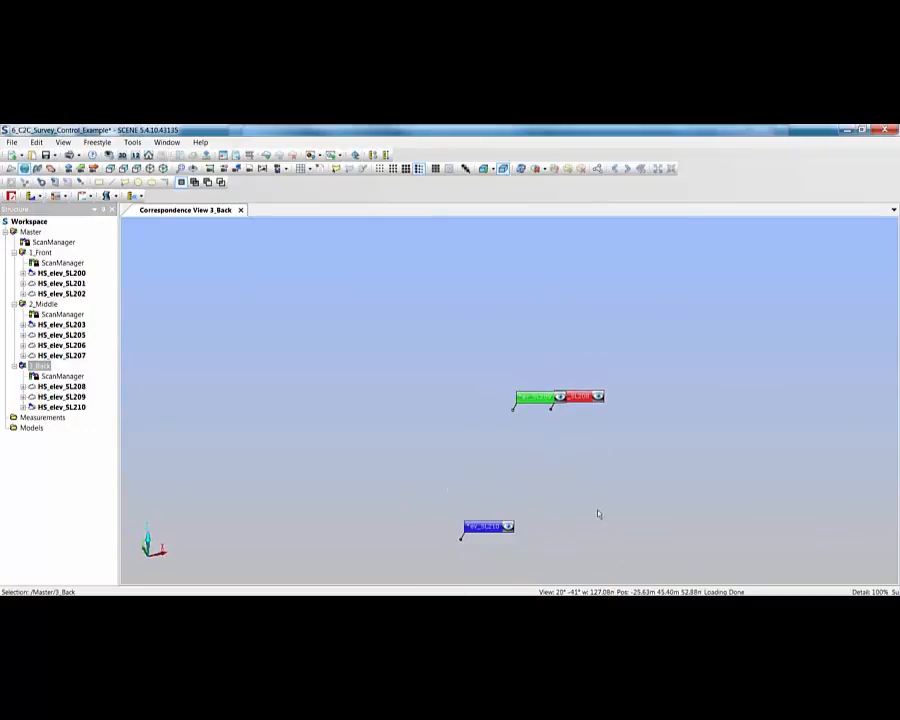
{"action": "left_click", "coordinate": [60, 376]}
{"action": "right_click", "coordinate": [58, 378]}
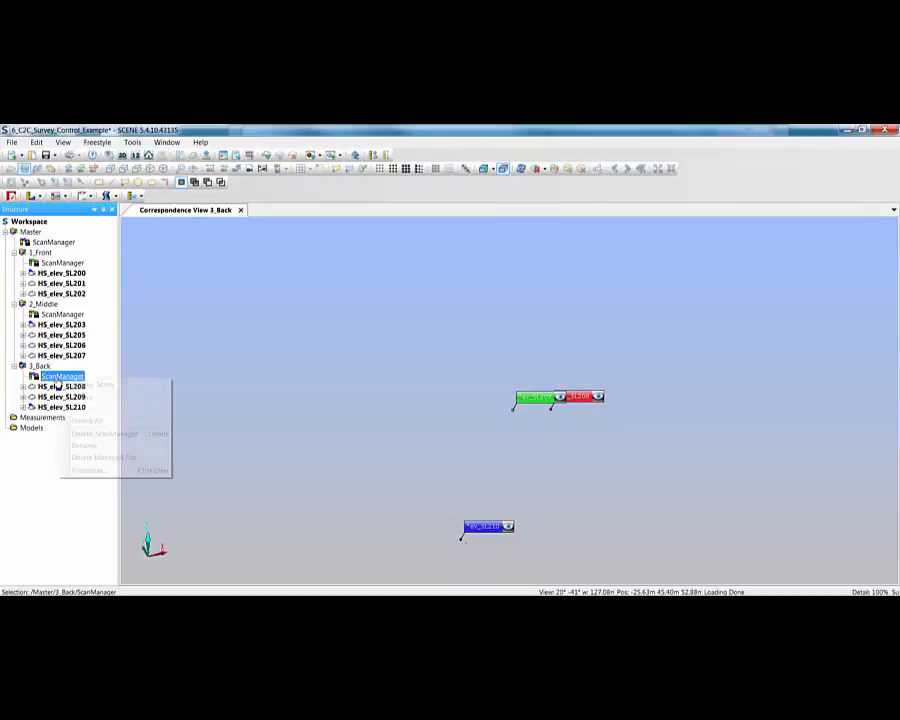
{"action": "left_click", "coordinate": [76, 420]}
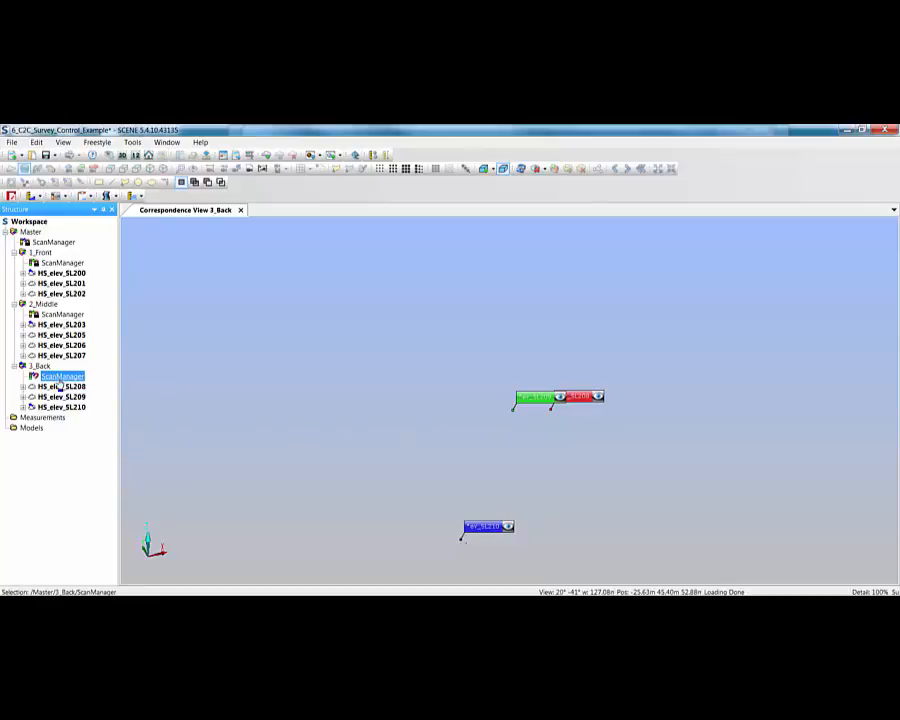
- Try to place the 3_Back scans with the Cloud to Cloud placement mode
{"action": "left_click", "coordinate": [43, 367]}
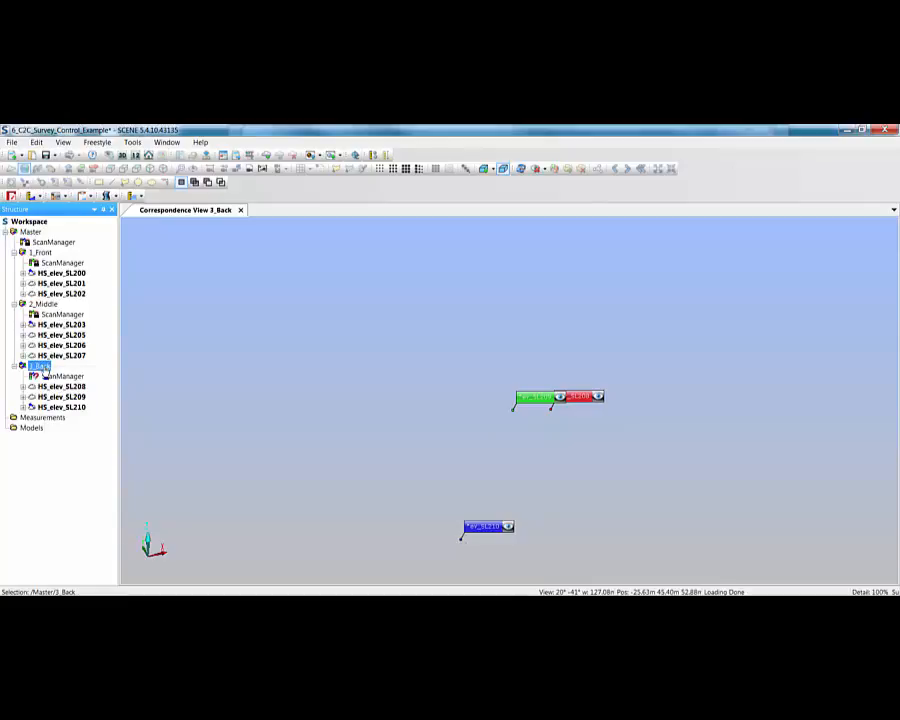
{"action": "right_click", "coordinate": [44, 368]}
{"action": "mouse_move", "coordinate": [88, 446]}
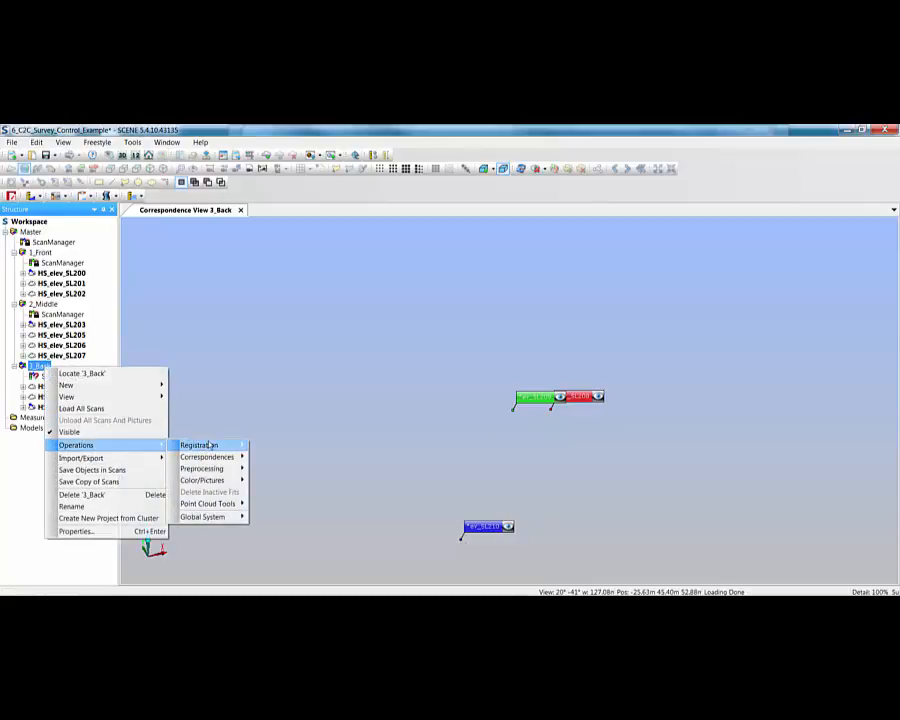
{"action": "mouse_move", "coordinate": [208, 444]}
{"action": "left_click", "coordinate": [295, 480]}
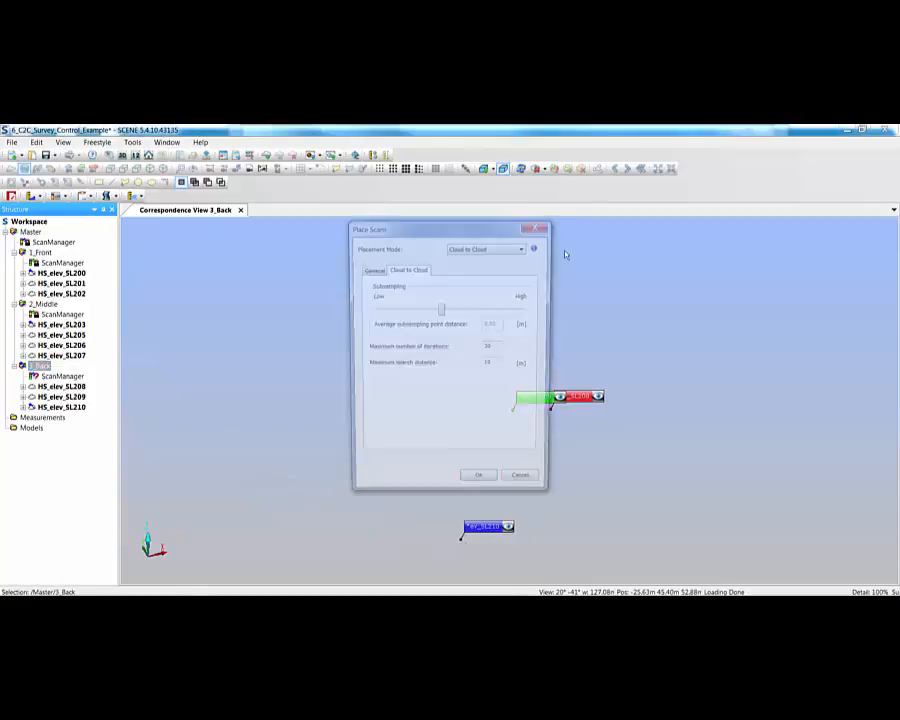
{"action": "left_click", "coordinate": [481, 485]}
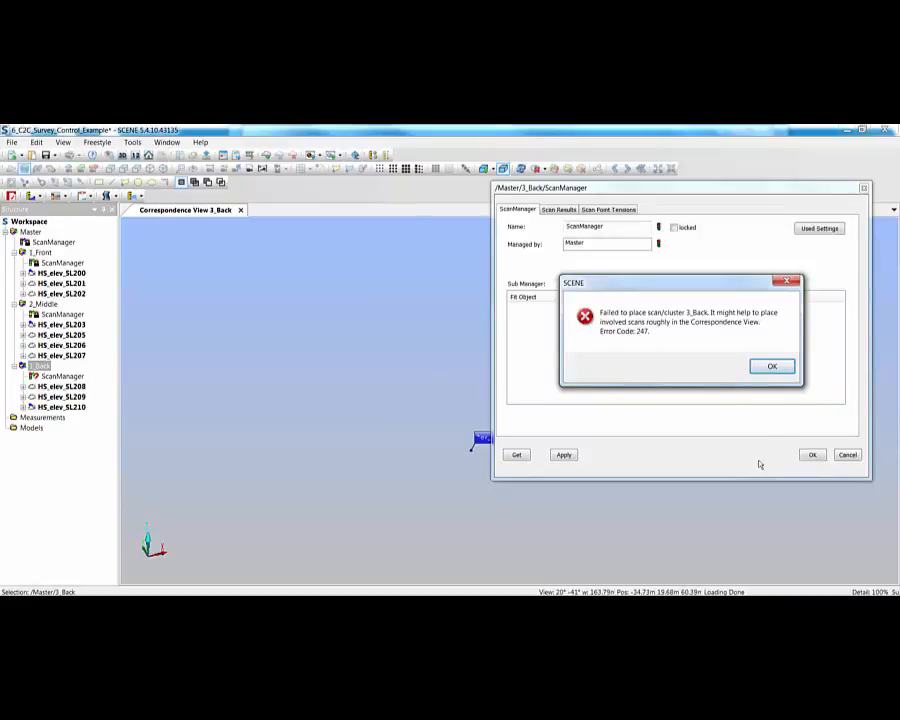
{"action": "left_click", "coordinate": [783, 368]}
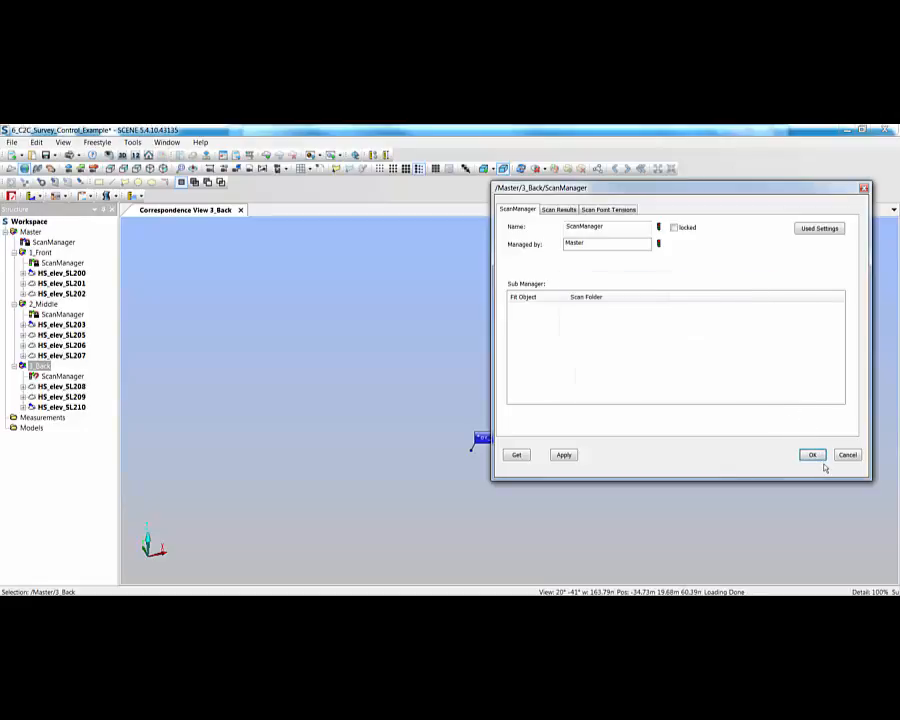
{"action": "left_click", "coordinate": [812, 455]}
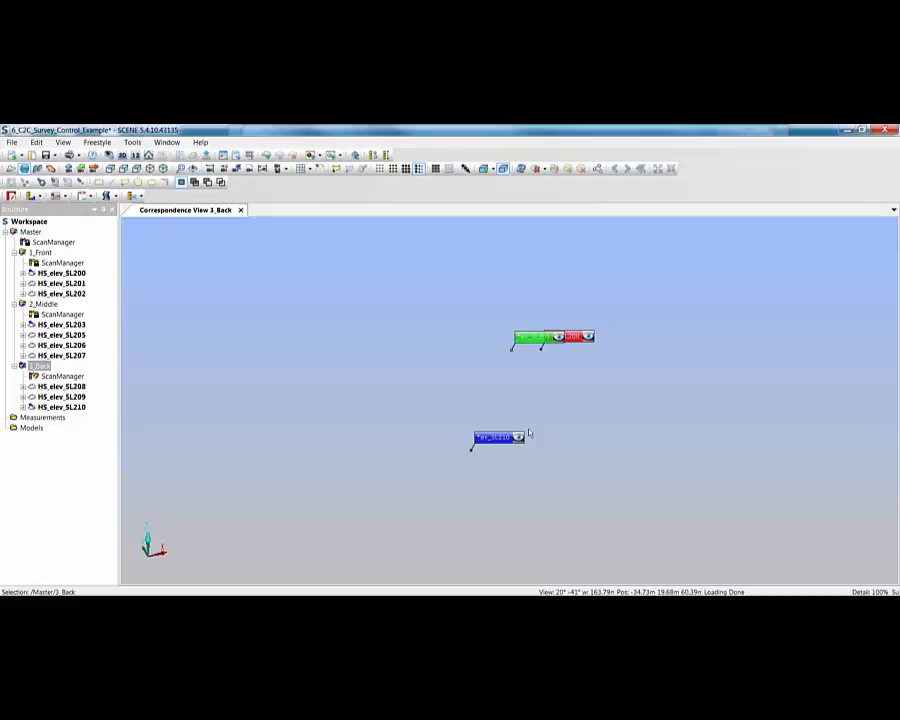
- Place the 3_Back scans using the Top View Based placement mode
{"action": "right_click", "coordinate": [32, 370]}
{"action": "mouse_move", "coordinate": [90, 446]}
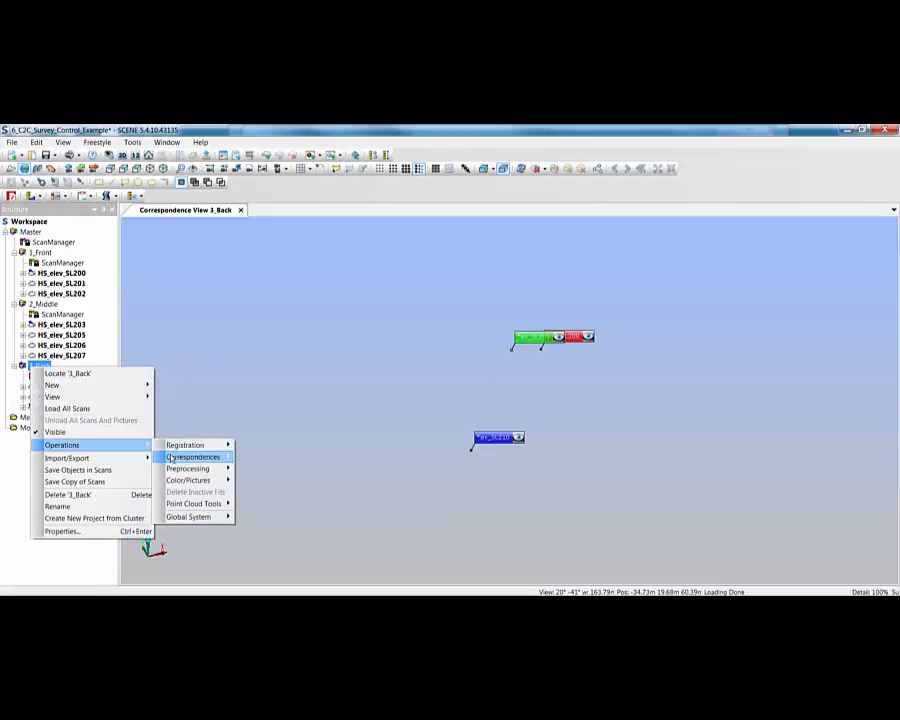
{"action": "mouse_move", "coordinate": [188, 453]}
{"action": "left_click", "coordinate": [272, 480]}
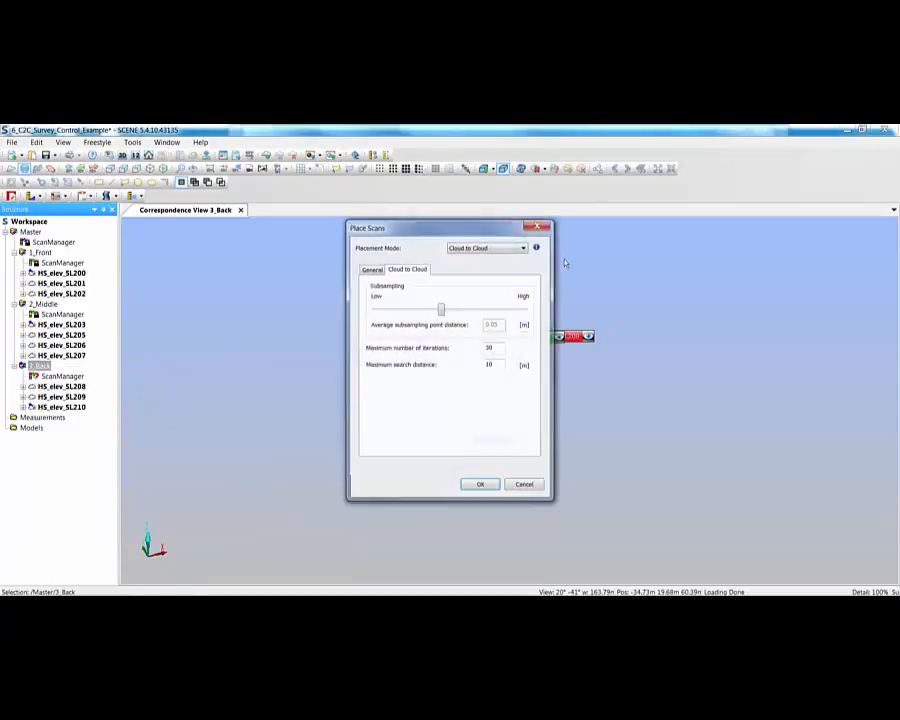
{"action": "left_click", "coordinate": [505, 248]}
{"action": "left_click", "coordinate": [474, 271]}
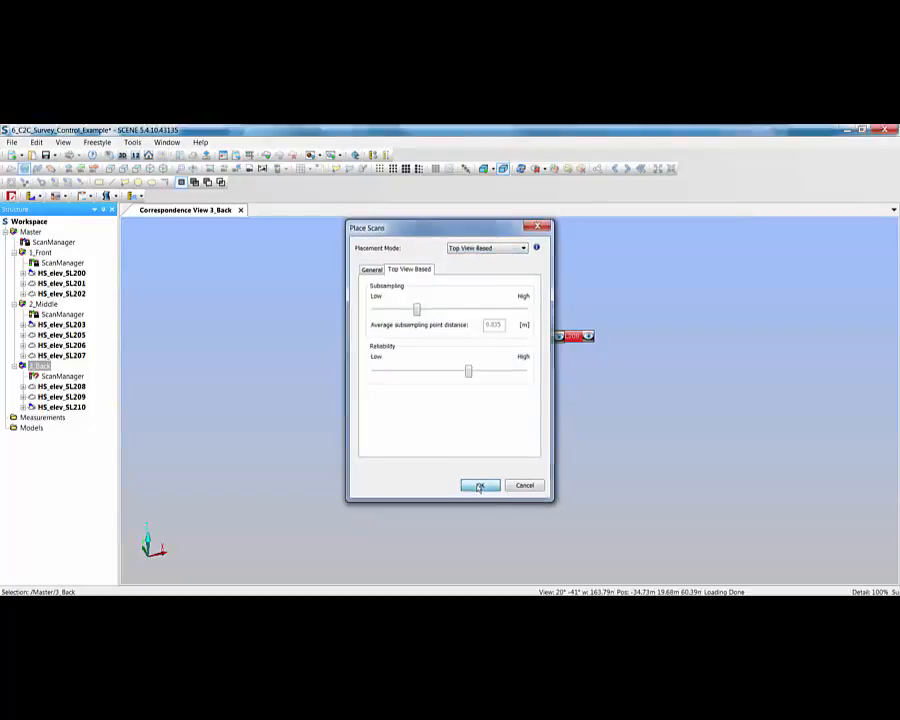
{"action": "left_click", "coordinate": [479, 486]}
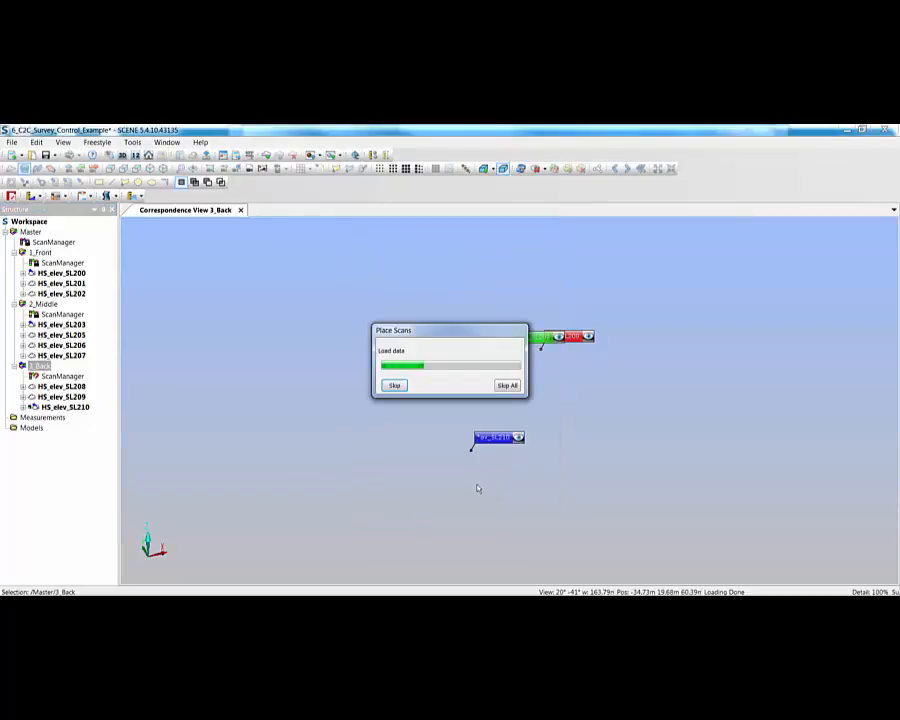
- Open a correspondence view of Master with all scans loaded at 1 million points, adjusting the cluster positions to their scan centres
{"action": "left_click", "coordinate": [31, 232]}
{"action": "right_click", "coordinate": [29, 234]}
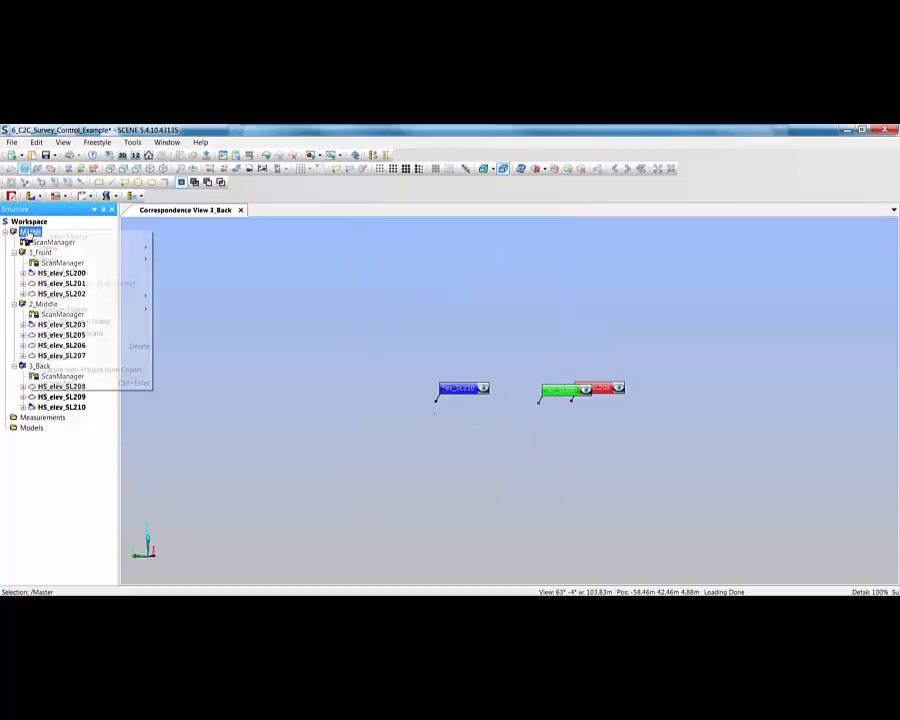
{"action": "mouse_move", "coordinate": [60, 260]}
{"action": "left_click", "coordinate": [180, 286]}
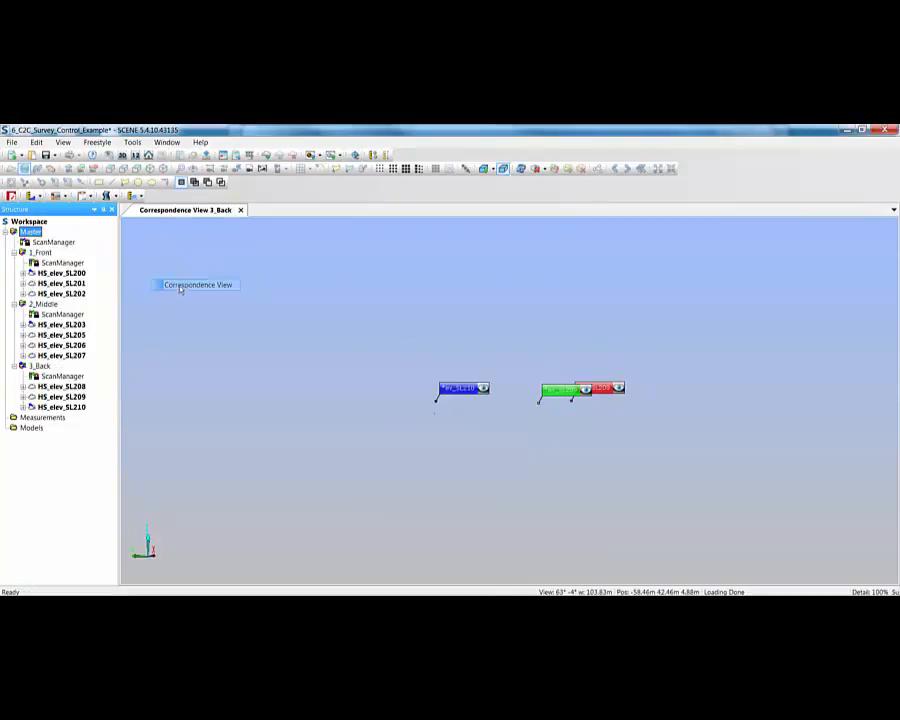
{"action": "type", "text": "1"}
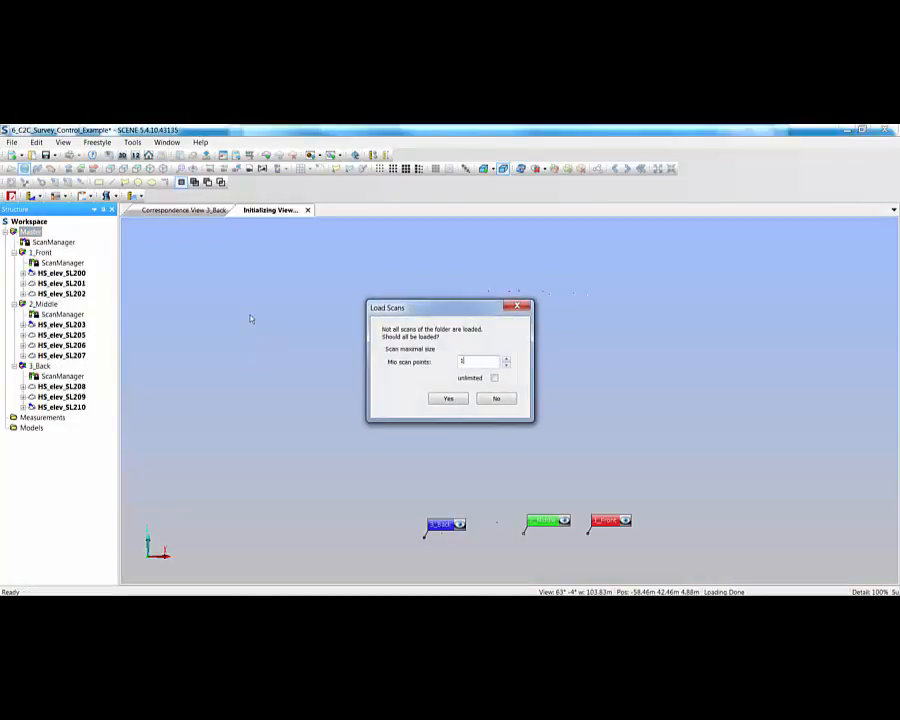
{"action": "key", "text": "Return"}
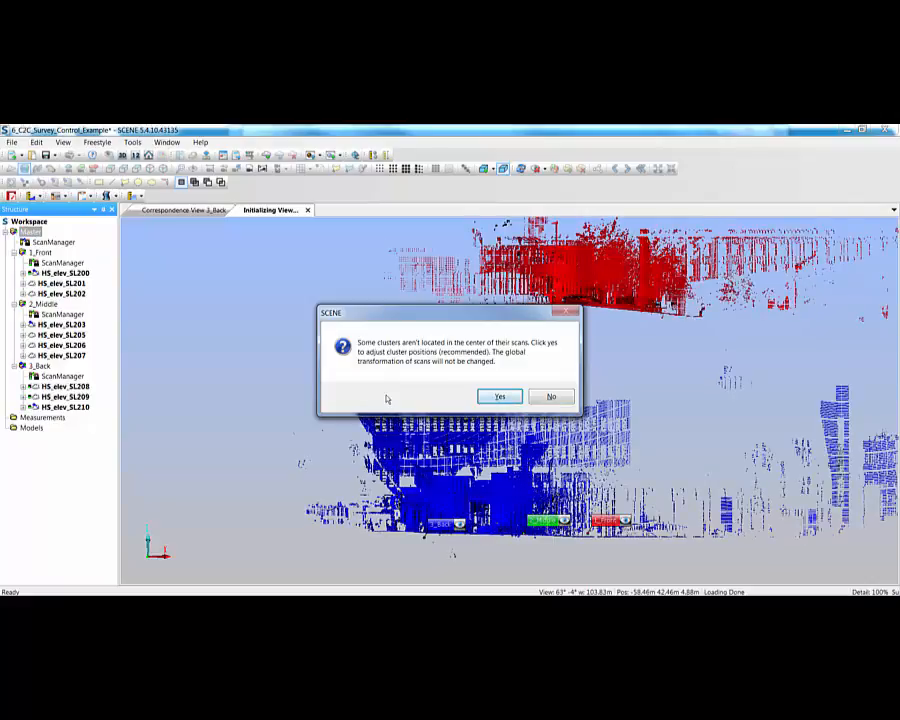
{"action": "left_click", "coordinate": [508, 399]}
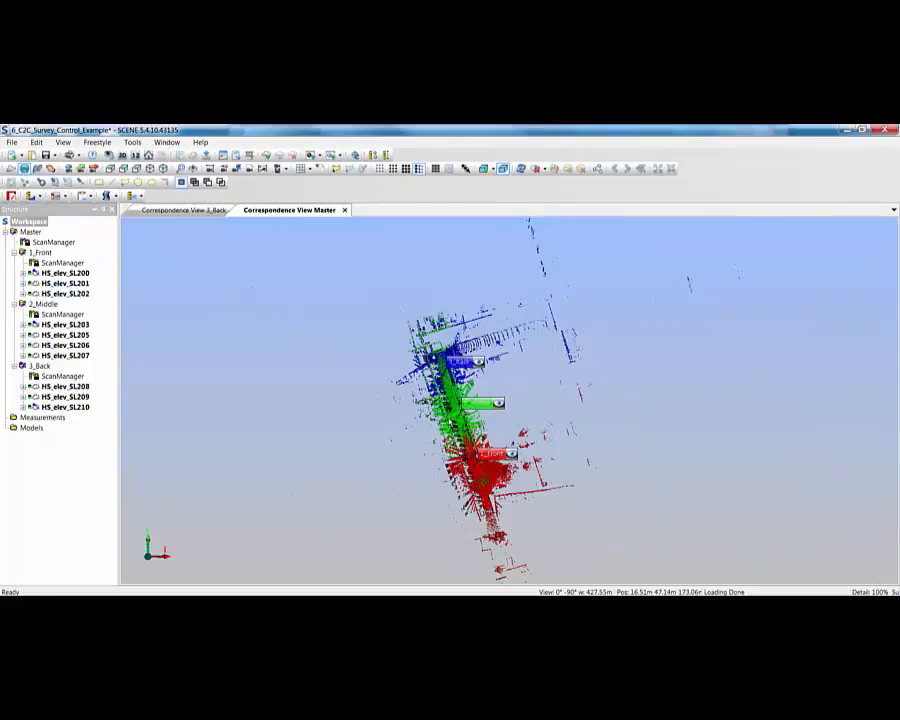
- From a side view of Master, shrink the move handles and lower the 2_Middle cluster to the height of 3_Back
{"action": "left_click_drag", "start_coordinate": [456, 489], "coordinate": [612, 330]}
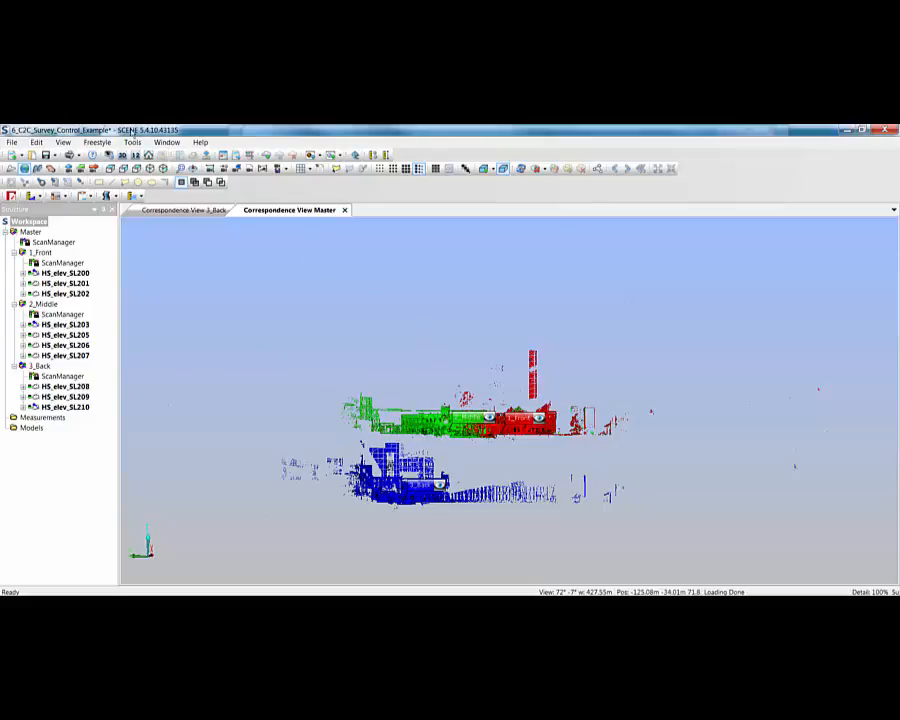
{"action": "left_click", "coordinate": [136, 169]}
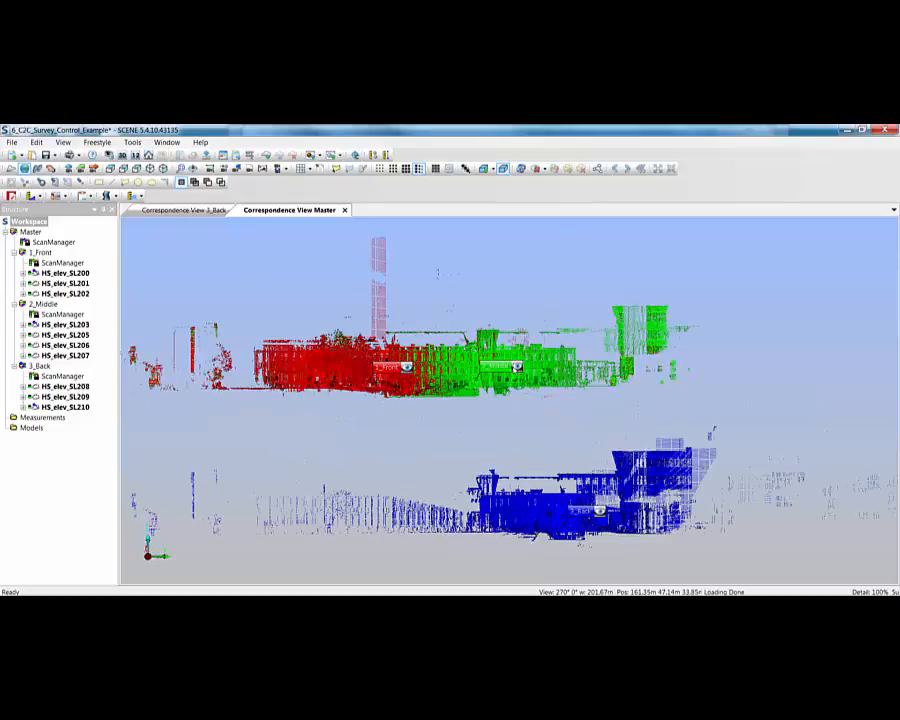
{"action": "left_click", "coordinate": [509, 372]}
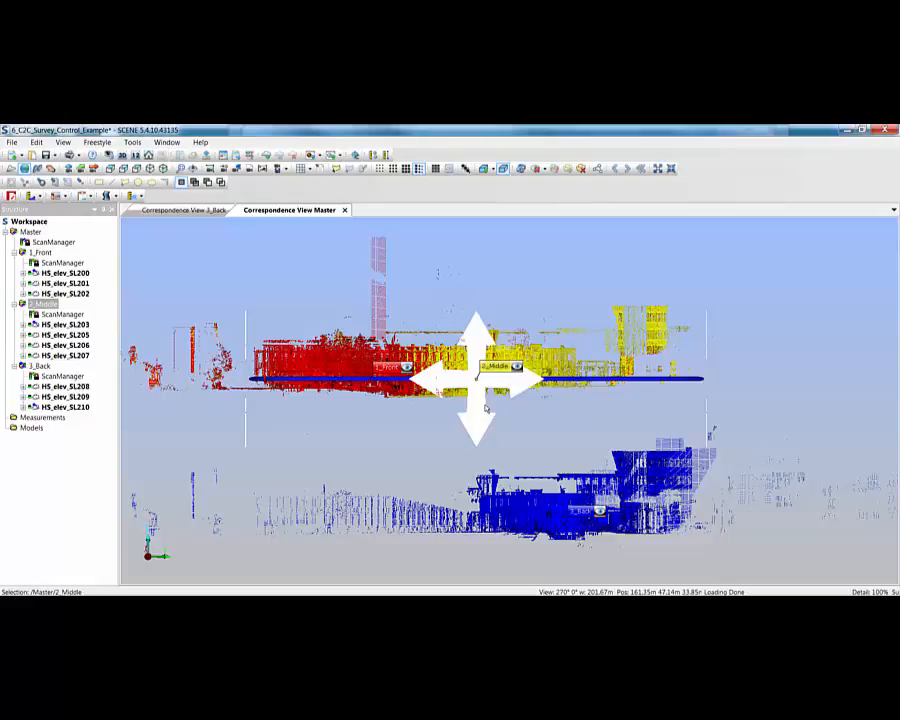
{"action": "key", "text": "minus"}
{"action": "key", "text": "minus"}
{"action": "key", "text": "minus"}
{"action": "key", "text": "minus"}
{"action": "key", "text": "minus"}
{"action": "key", "text": "minus"}
{"action": "key", "text": "minus"}
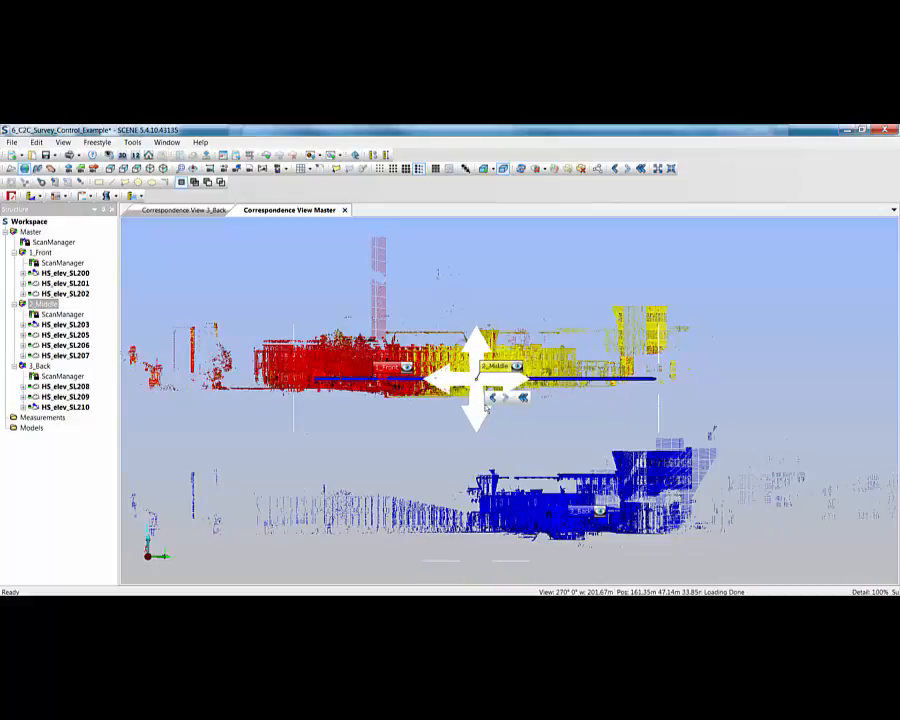
{"action": "left_click_drag", "start_coordinate": [487, 405], "coordinate": [476, 564]}
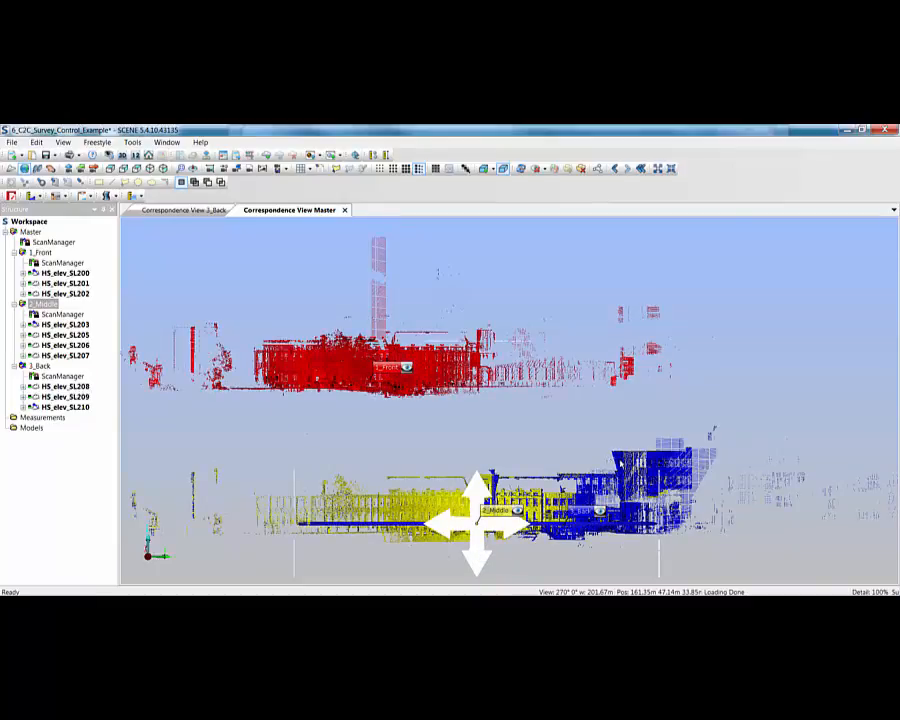
- Lower the 1_Front cluster to the height of 2_Middle and 3_Back, and clear the selection
{"action": "left_click", "coordinate": [390, 367]}
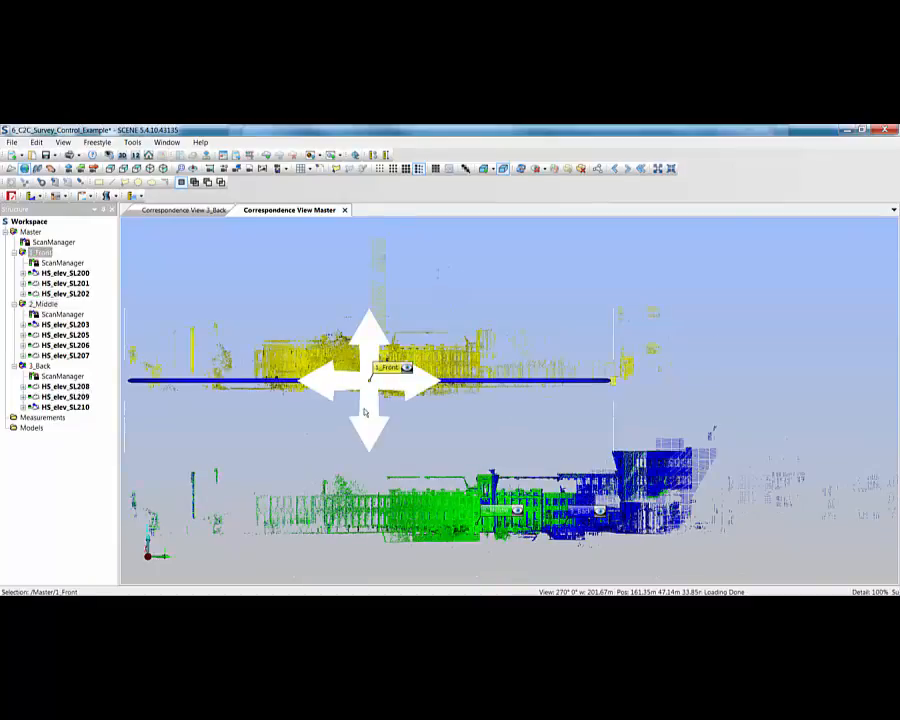
{"action": "left_click_drag", "start_coordinate": [365, 412], "coordinate": [368, 561]}
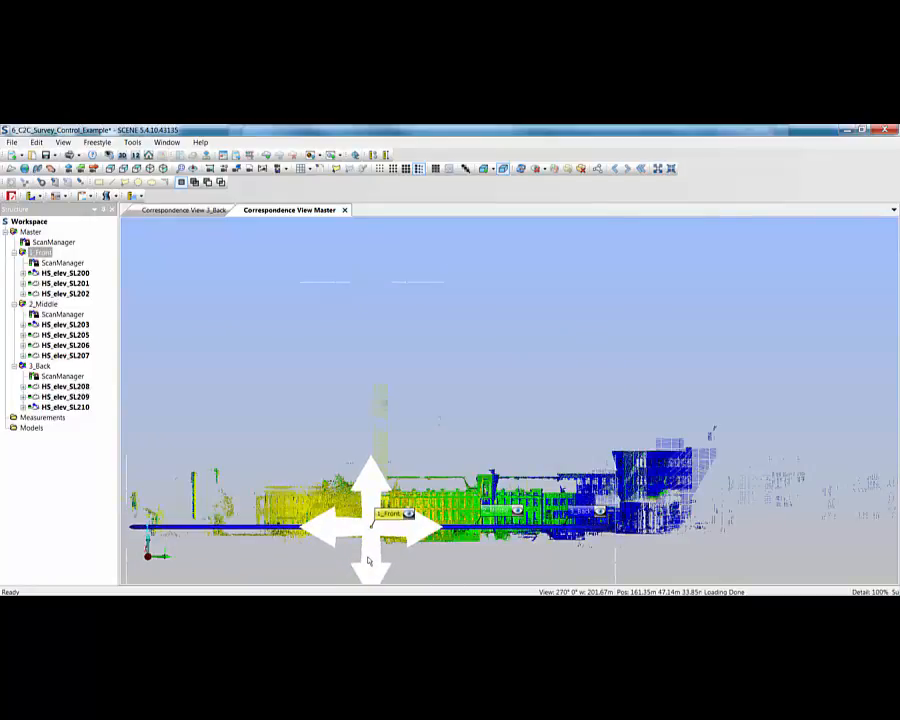
{"action": "left_click_drag", "start_coordinate": [368, 561], "coordinate": [367, 561]}
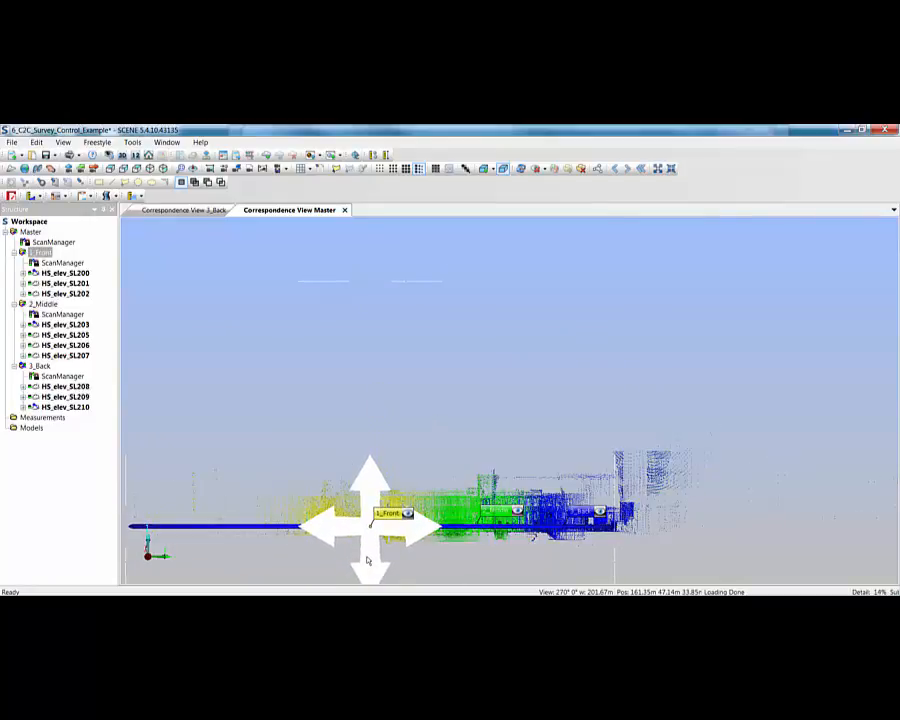
{"action": "key", "text": "Escape"}
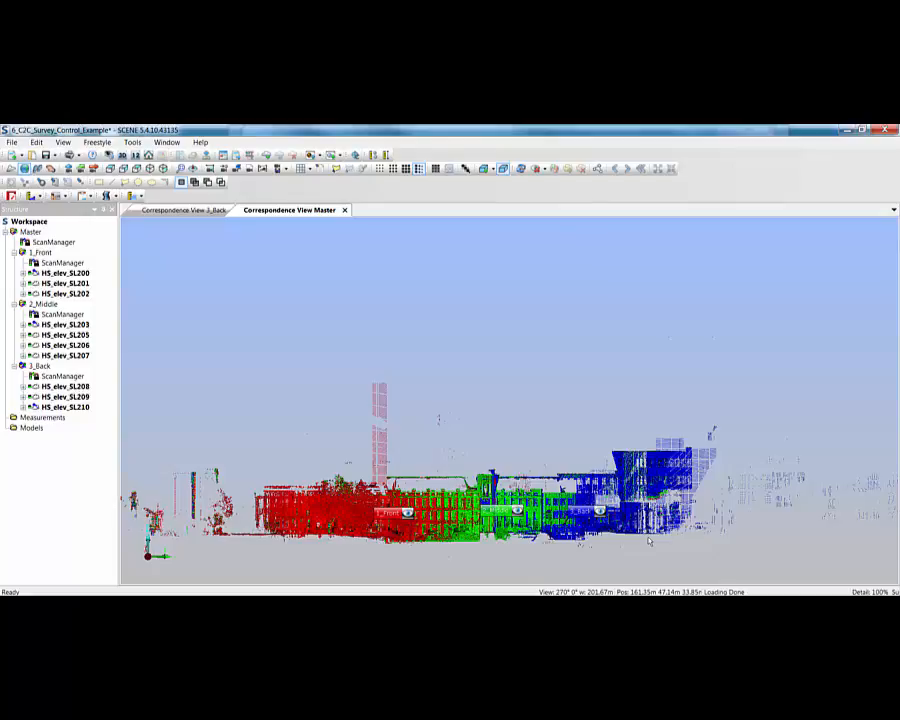
- Unload all scans and pictures of the Master cluster and unlock its ScanManager
{"action": "left_click", "coordinate": [23, 232]}
{"action": "right_click", "coordinate": [23, 232]}
{"action": "left_click", "coordinate": [45, 295]}
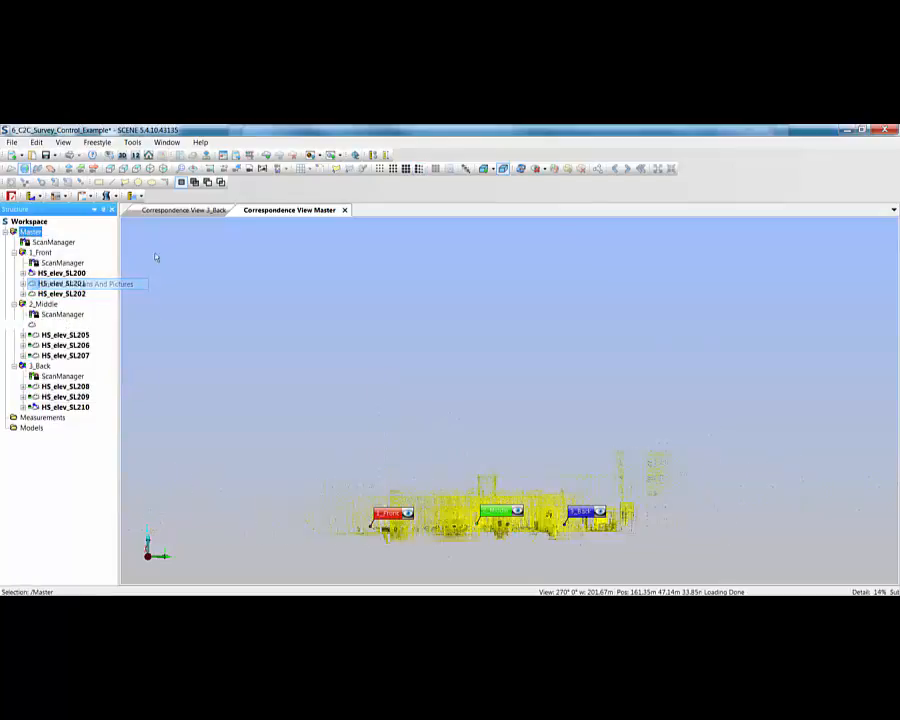
{"action": "right_click", "coordinate": [48, 242]}
{"action": "left_click", "coordinate": [64, 255]}
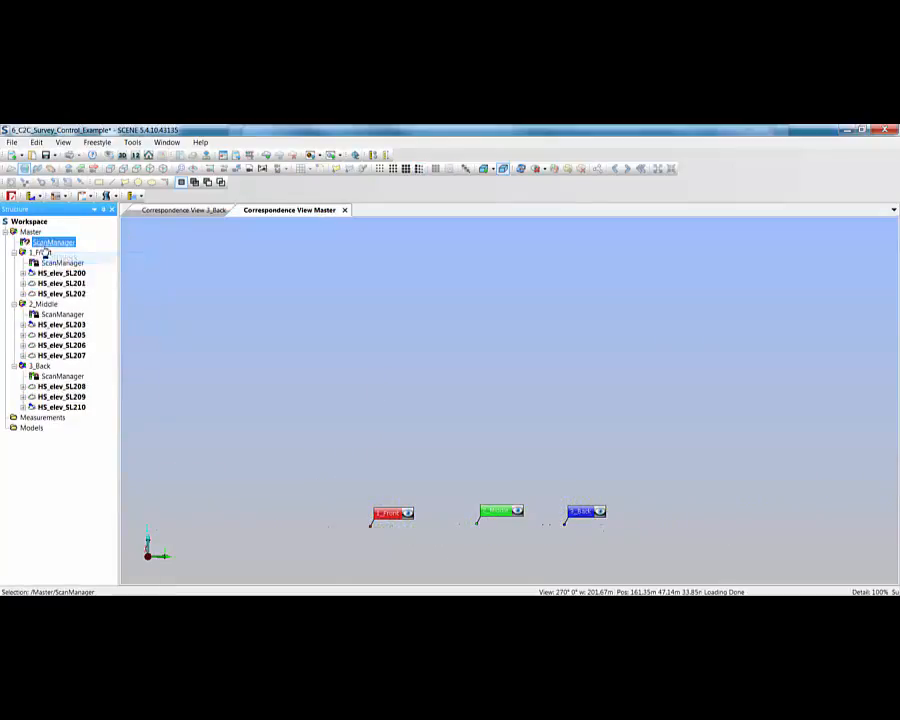
- Place the scans of Master using the Cloud to Cloud placement mode with the offered subsampling and search settings
{"action": "right_click", "coordinate": [32, 232]}
{"action": "mouse_move", "coordinate": [130, 314]}
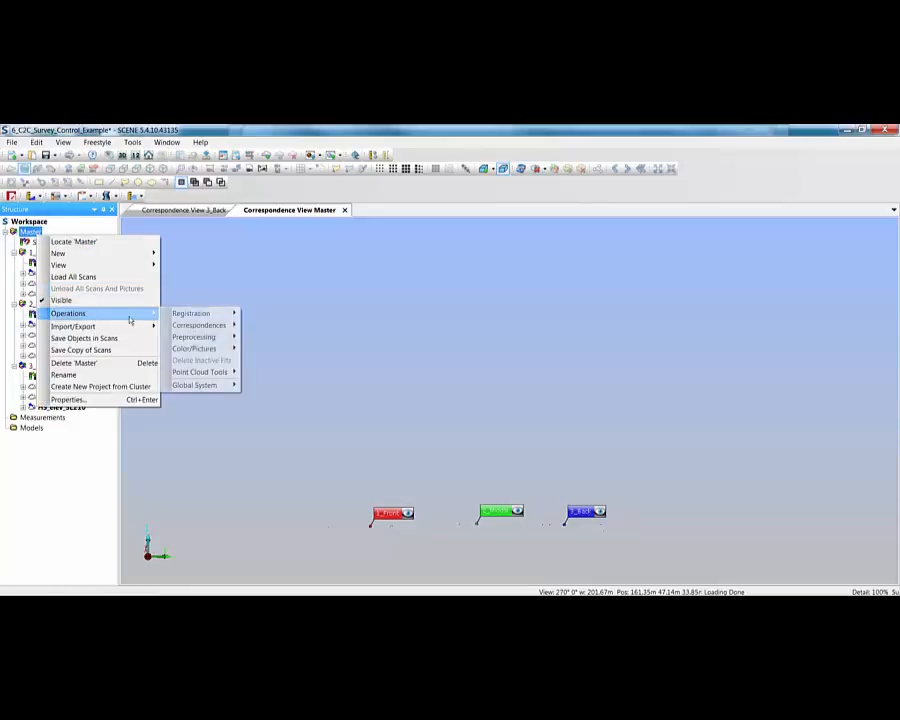
{"action": "mouse_move", "coordinate": [182, 316]}
{"action": "left_click", "coordinate": [300, 347]}
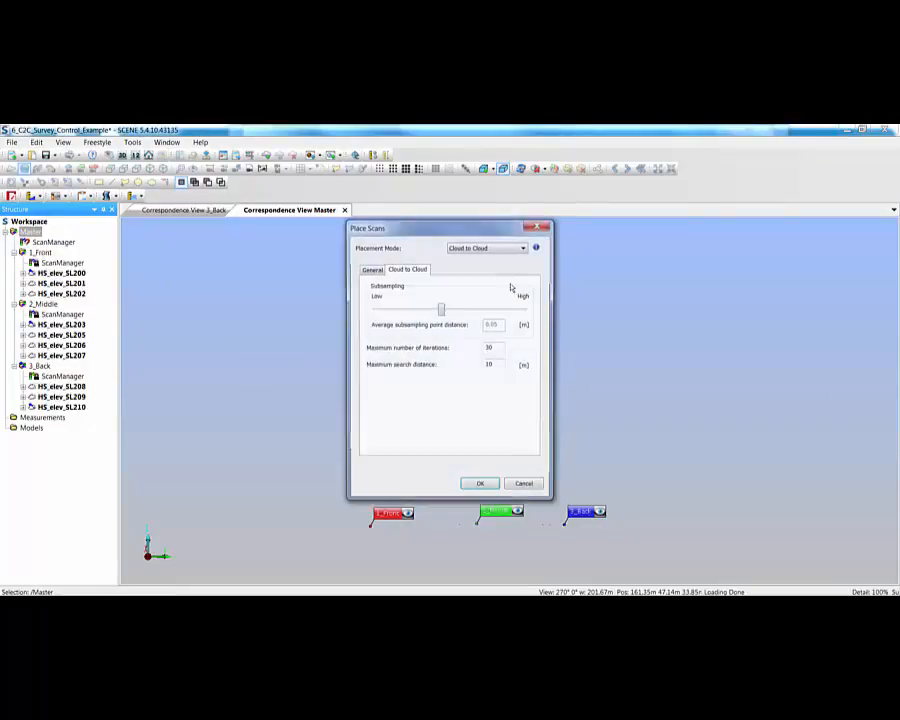
{"action": "left_click", "coordinate": [480, 486]}
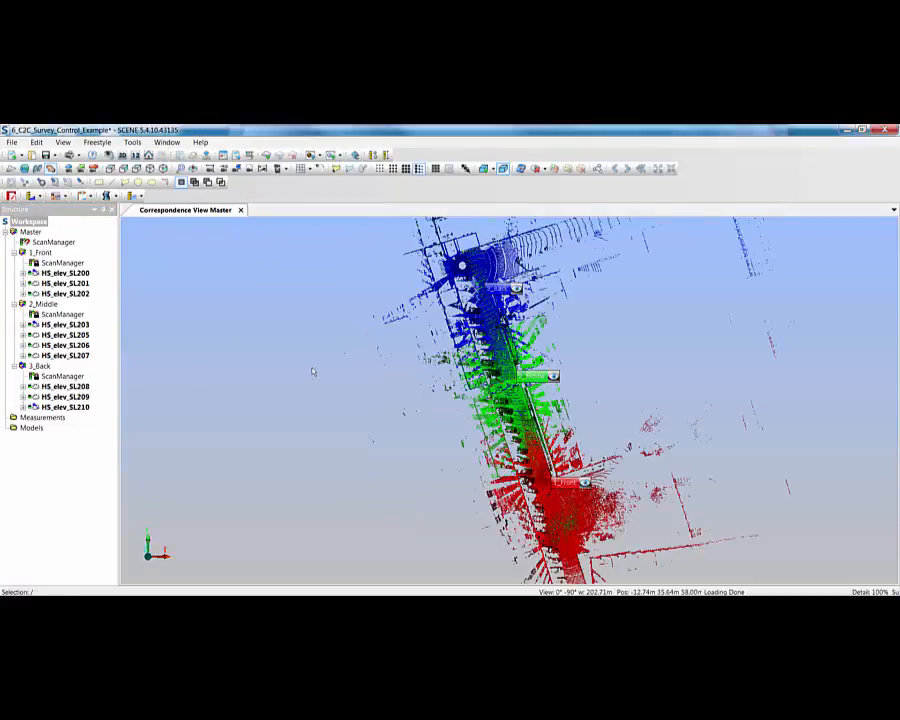
- Lock the ScanManager of the Master cluster
{"action": "left_click", "coordinate": [52, 242]}
{"action": "right_click", "coordinate": [52, 242]}
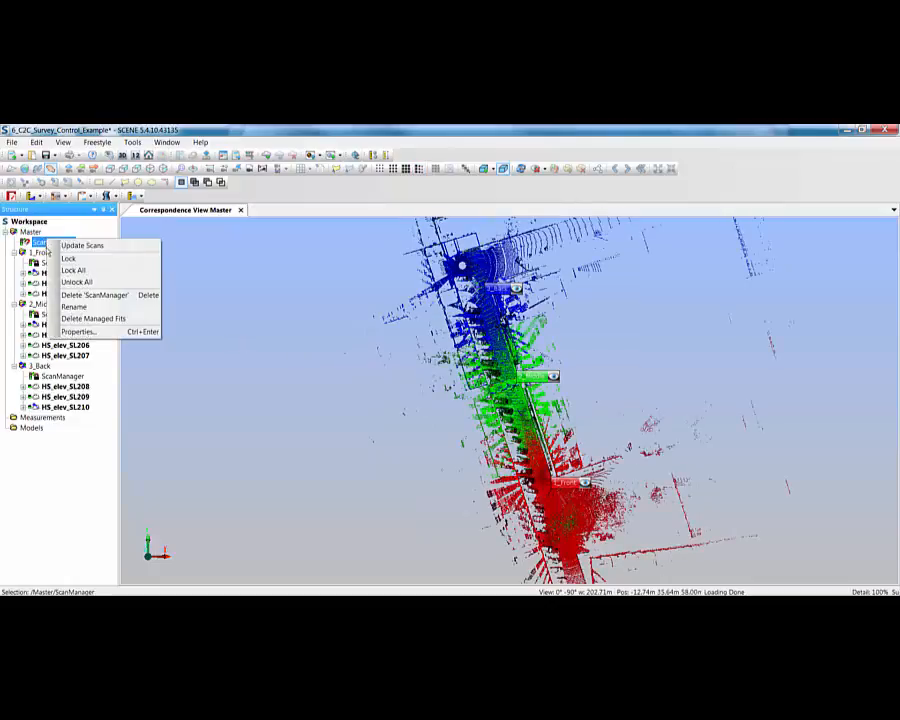
{"action": "left_click", "coordinate": [66, 258]}
- Examine how the three clusters align from above and from the side, with the clear view display switched on
{"action": "scroll", "coordinate": [522, 405], "scroll_direction": "up", "scroll_amount": 3}
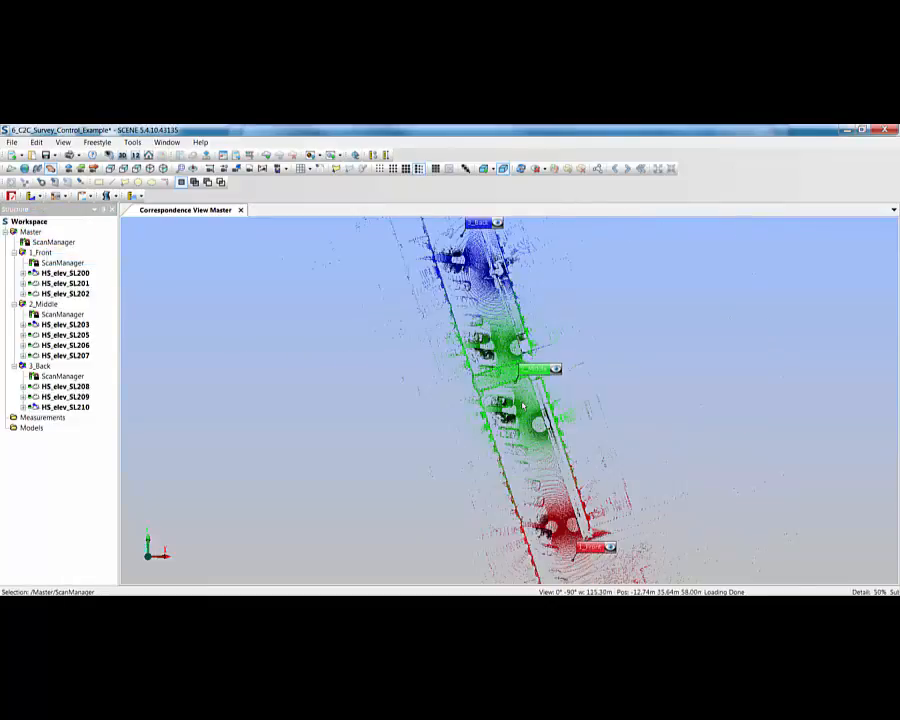
{"action": "scroll", "coordinate": [522, 405], "scroll_direction": "up", "scroll_amount": 6}
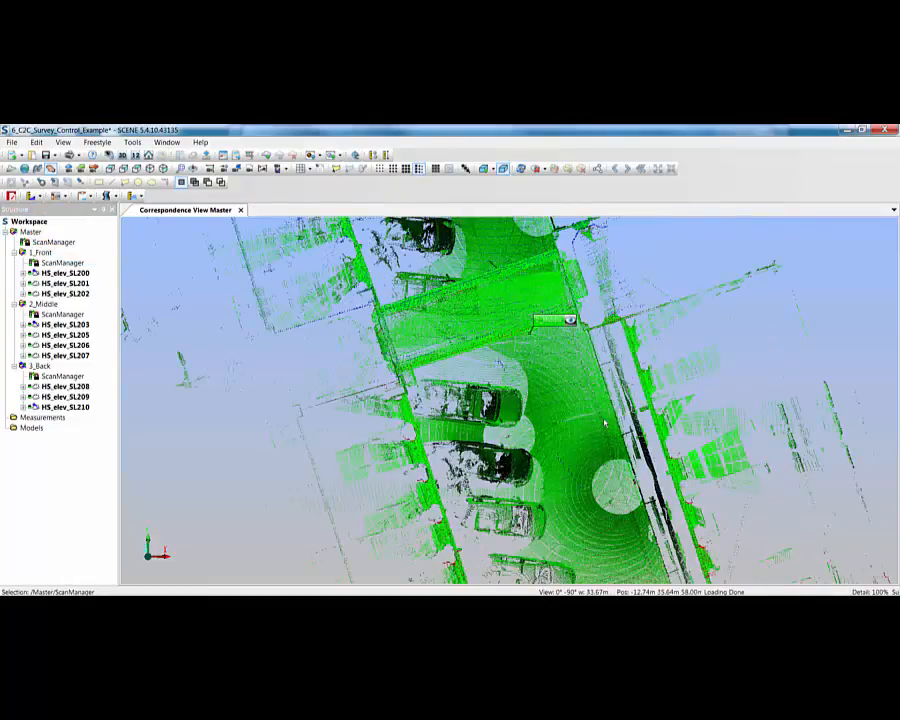
{"action": "left_click", "coordinate": [449, 169]}
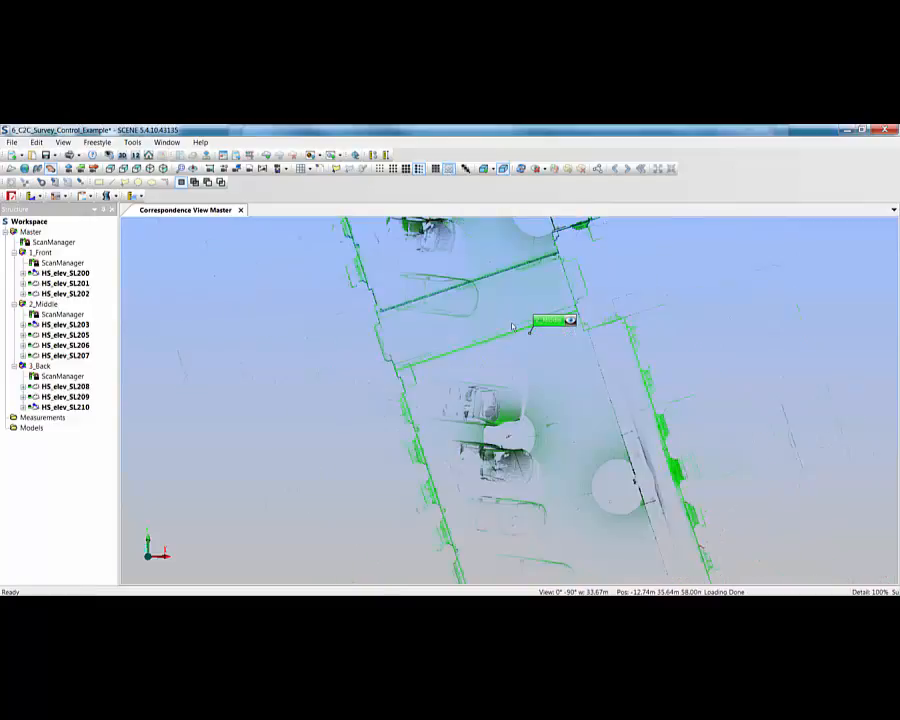
{"action": "scroll", "coordinate": [643, 418], "scroll_direction": "down", "scroll_amount": 4}
{"action": "scroll", "coordinate": [664, 484], "scroll_direction": "down", "scroll_amount": 2}
{"action": "left_click_drag", "start_coordinate": [664, 484], "coordinate": [632, 348]}
{"action": "scroll", "coordinate": [476, 385], "scroll_direction": "down", "scroll_amount": 2}
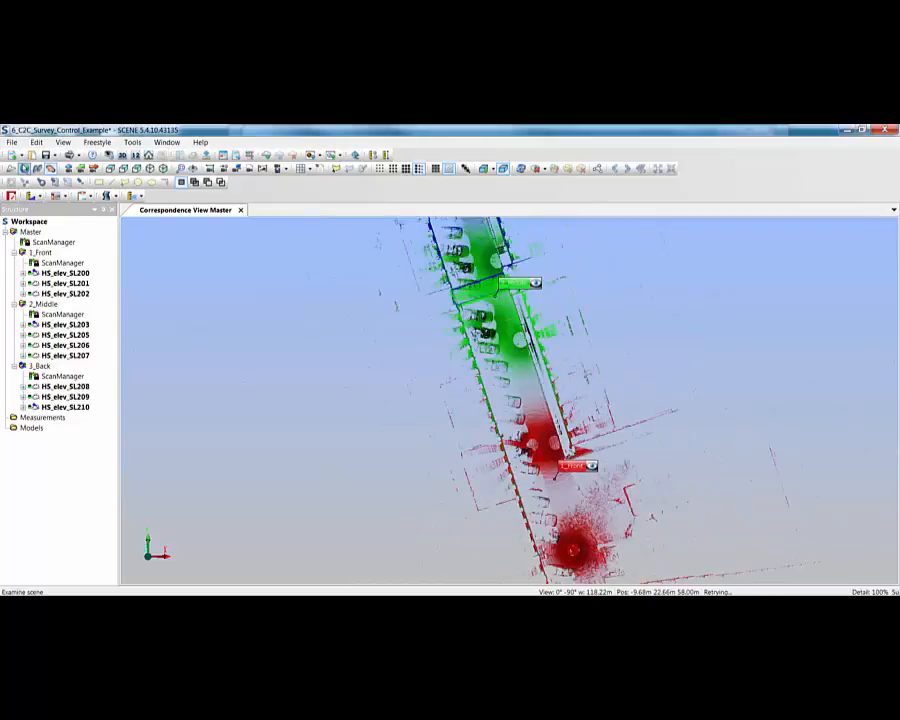
{"action": "left_click_drag", "start_coordinate": [471, 451], "coordinate": [706, 294]}
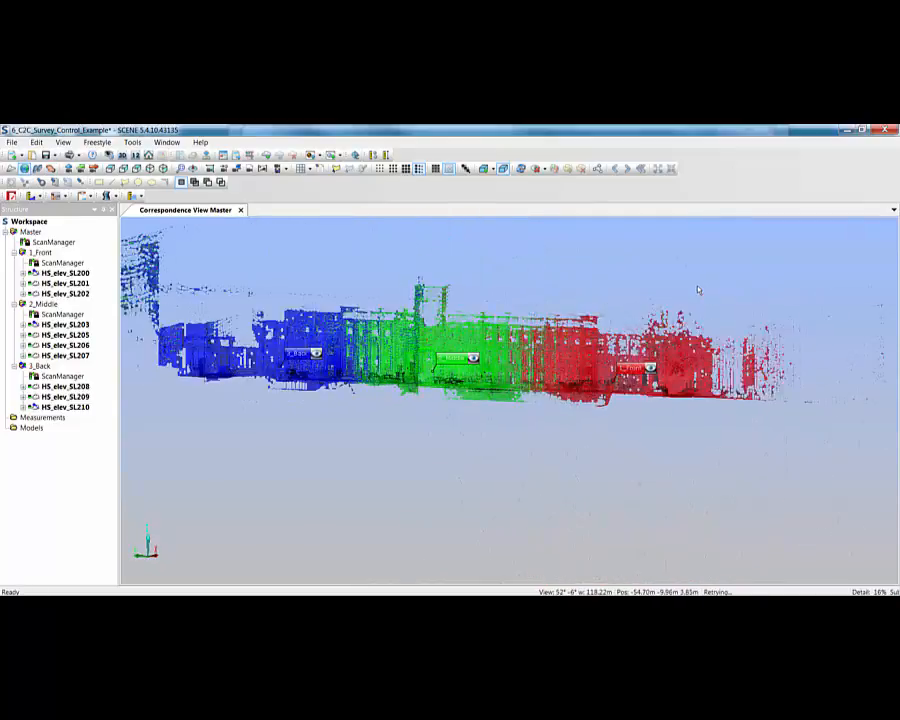
- Check the global Z position of reference scan HS_elev_SL210 in its transformation properties, and close them without changes
{"action": "left_click", "coordinate": [64, 285]}
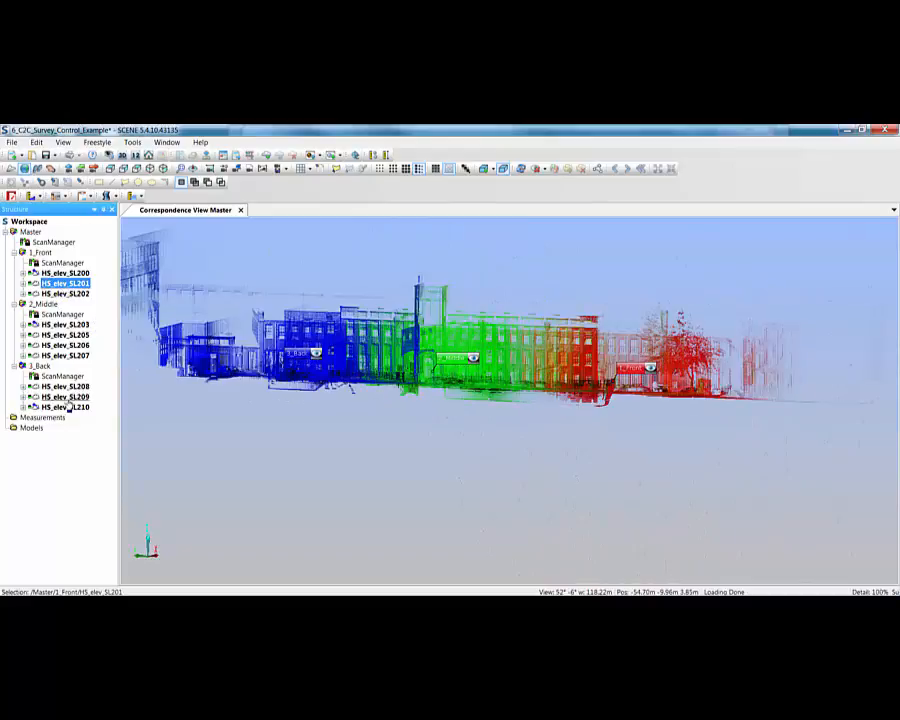
{"action": "left_click", "coordinate": [64, 407]}
{"action": "right_click", "coordinate": [64, 407]}
{"action": "left_click", "coordinate": [97, 560]}
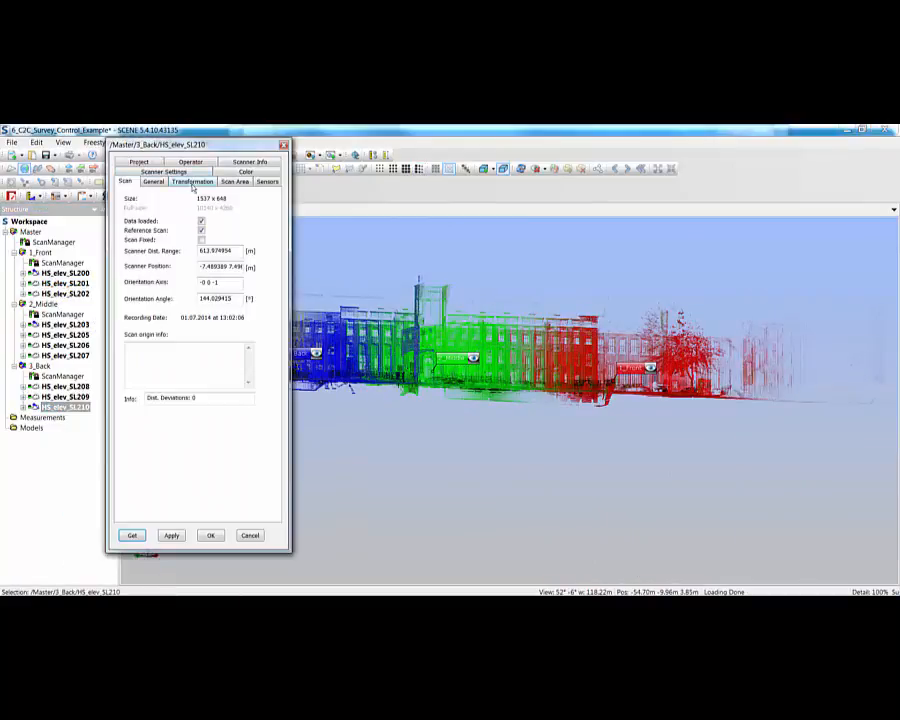
{"action": "left_click", "coordinate": [192, 181]}
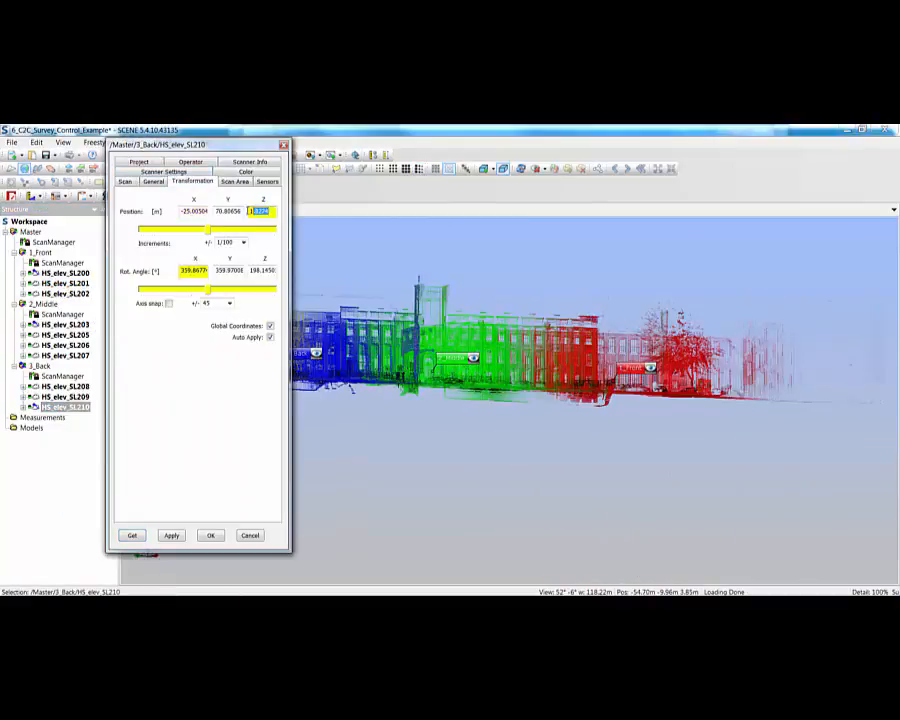
{"action": "left_click", "coordinate": [245, 536]}
- Check the global Z position of scan HS_elev_SL202 in the 1_Front cluster through its transformation properties
{"action": "left_click", "coordinate": [88, 294]}
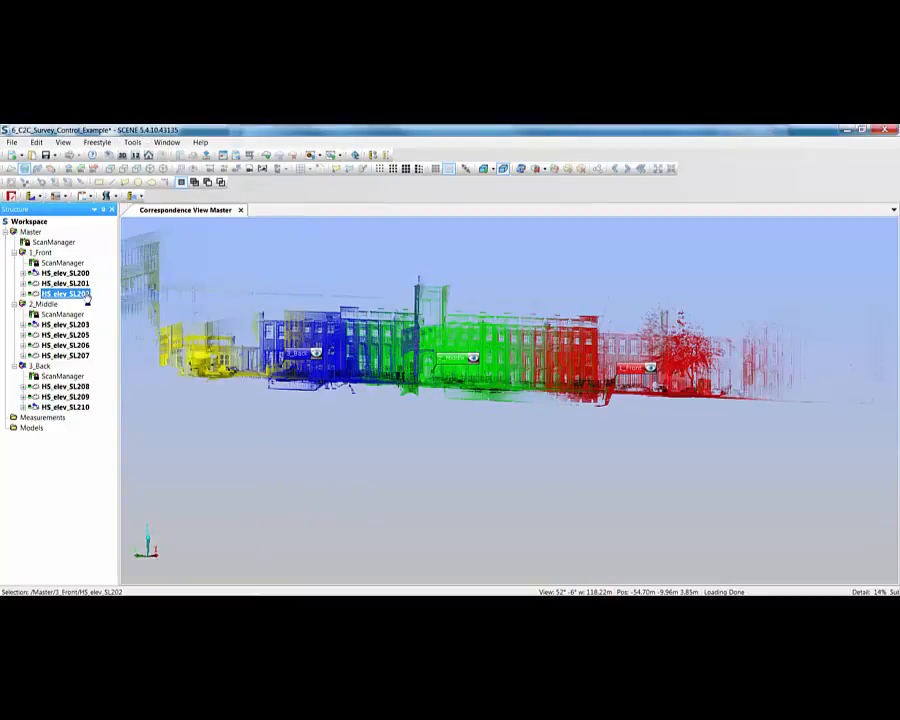
{"action": "right_click", "coordinate": [88, 294]}
{"action": "left_click", "coordinate": [112, 443]}
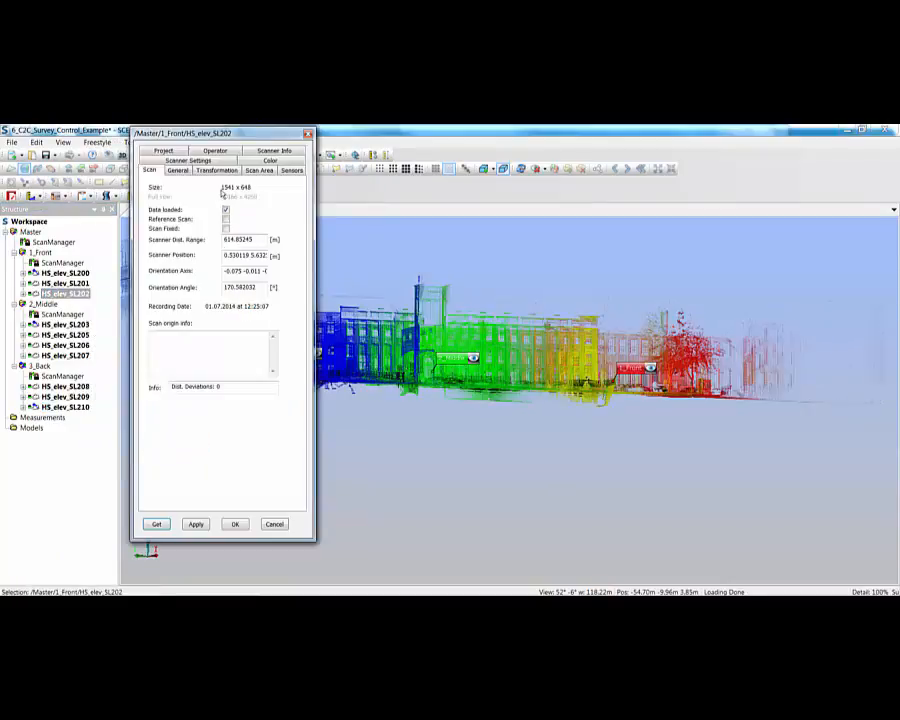
{"action": "left_click", "coordinate": [216, 170]}
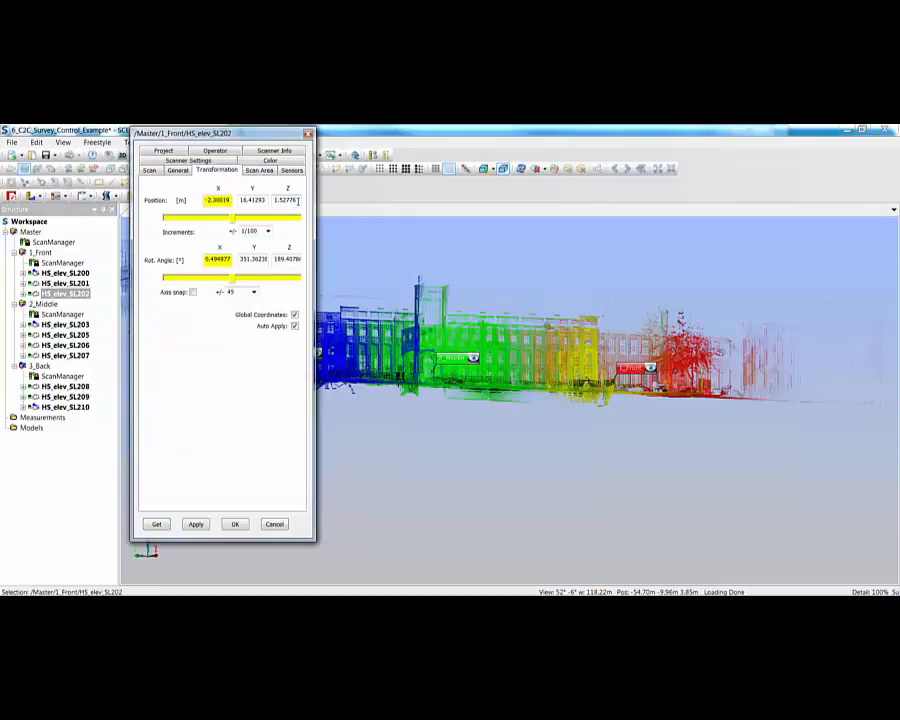
{"action": "left_click_drag", "start_coordinate": [296, 200], "coordinate": [281, 200]}
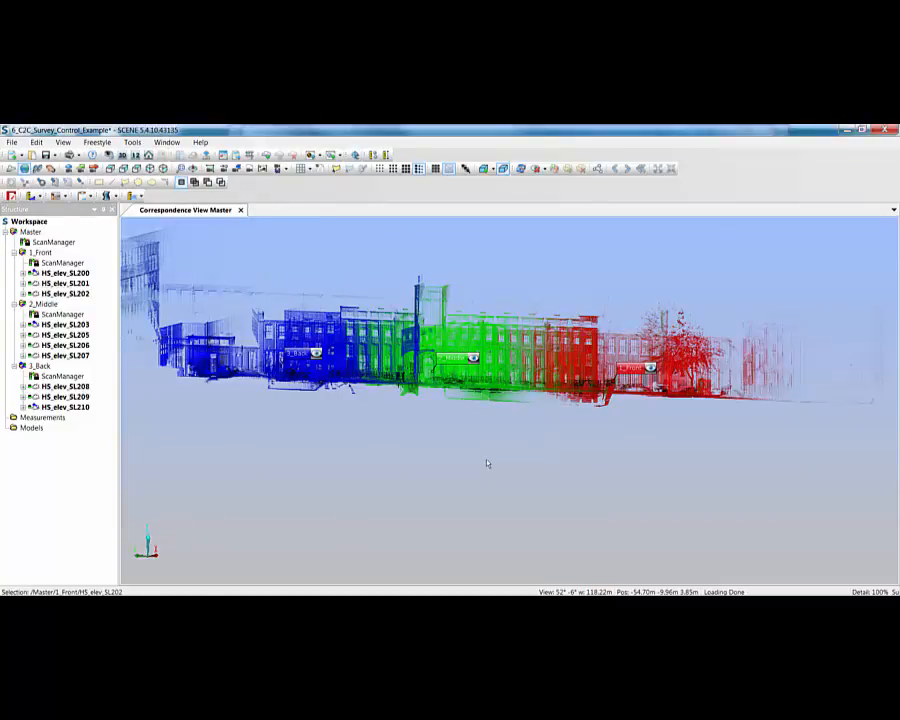